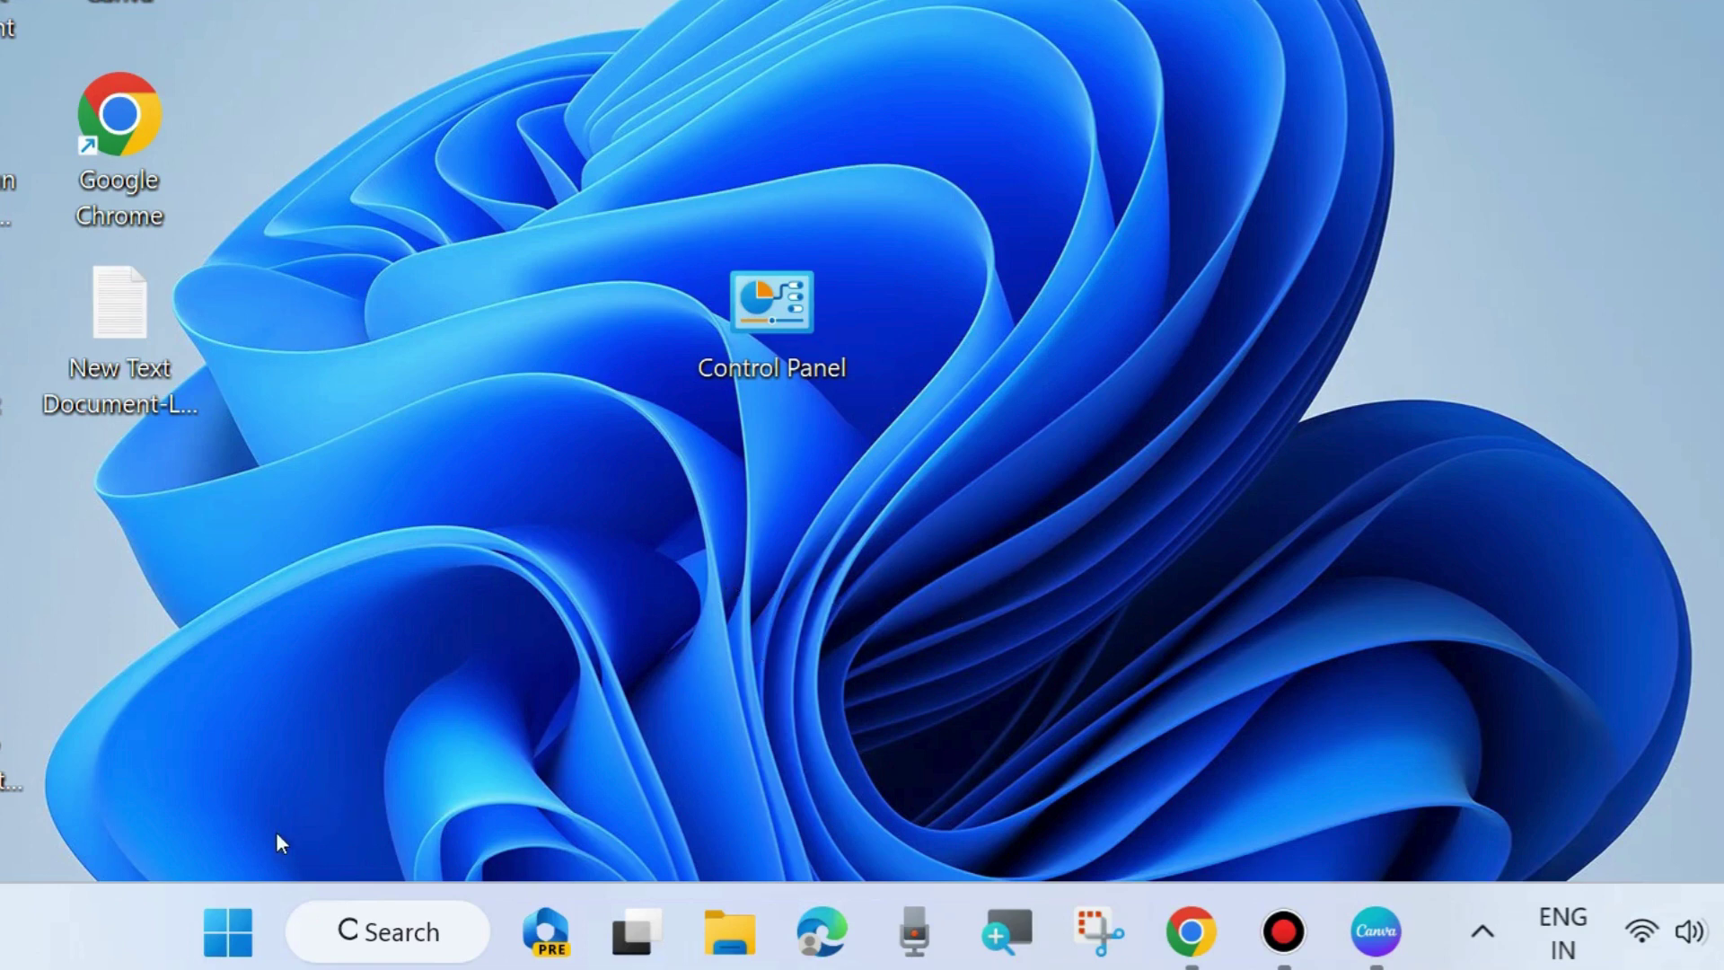
Open the Run dialog and enter services.msc from the autocomplete suggestions
right_click(241, 937)
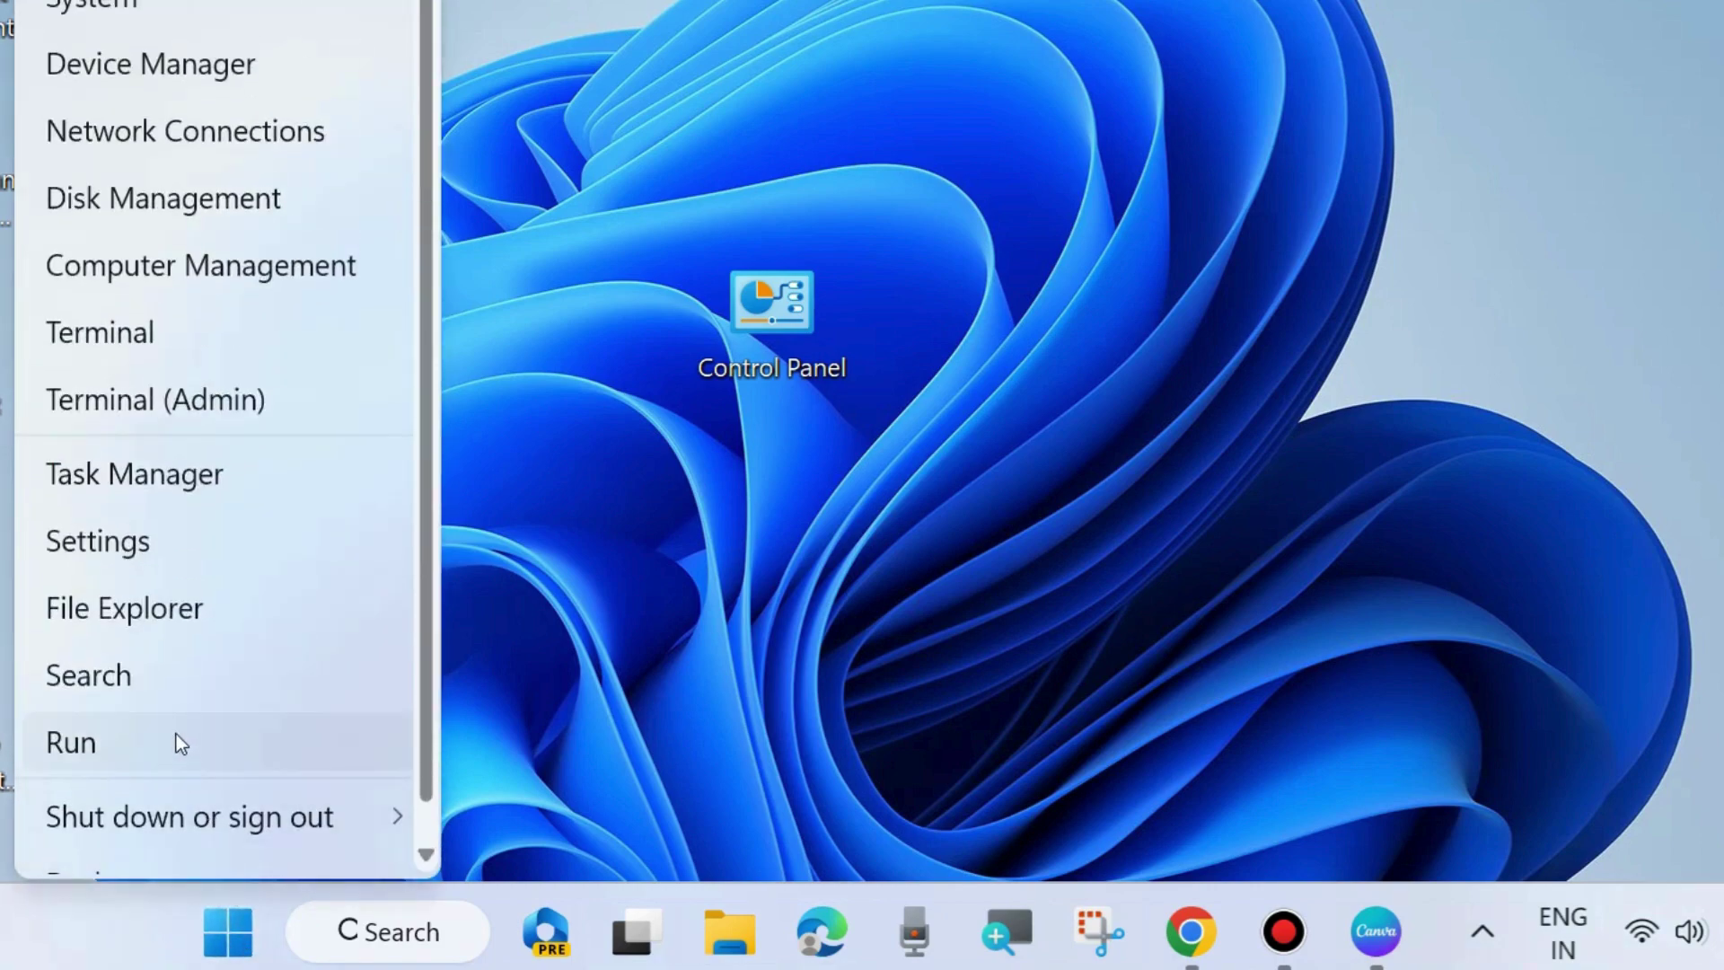
left_click(176, 735)
key("BackSpace")
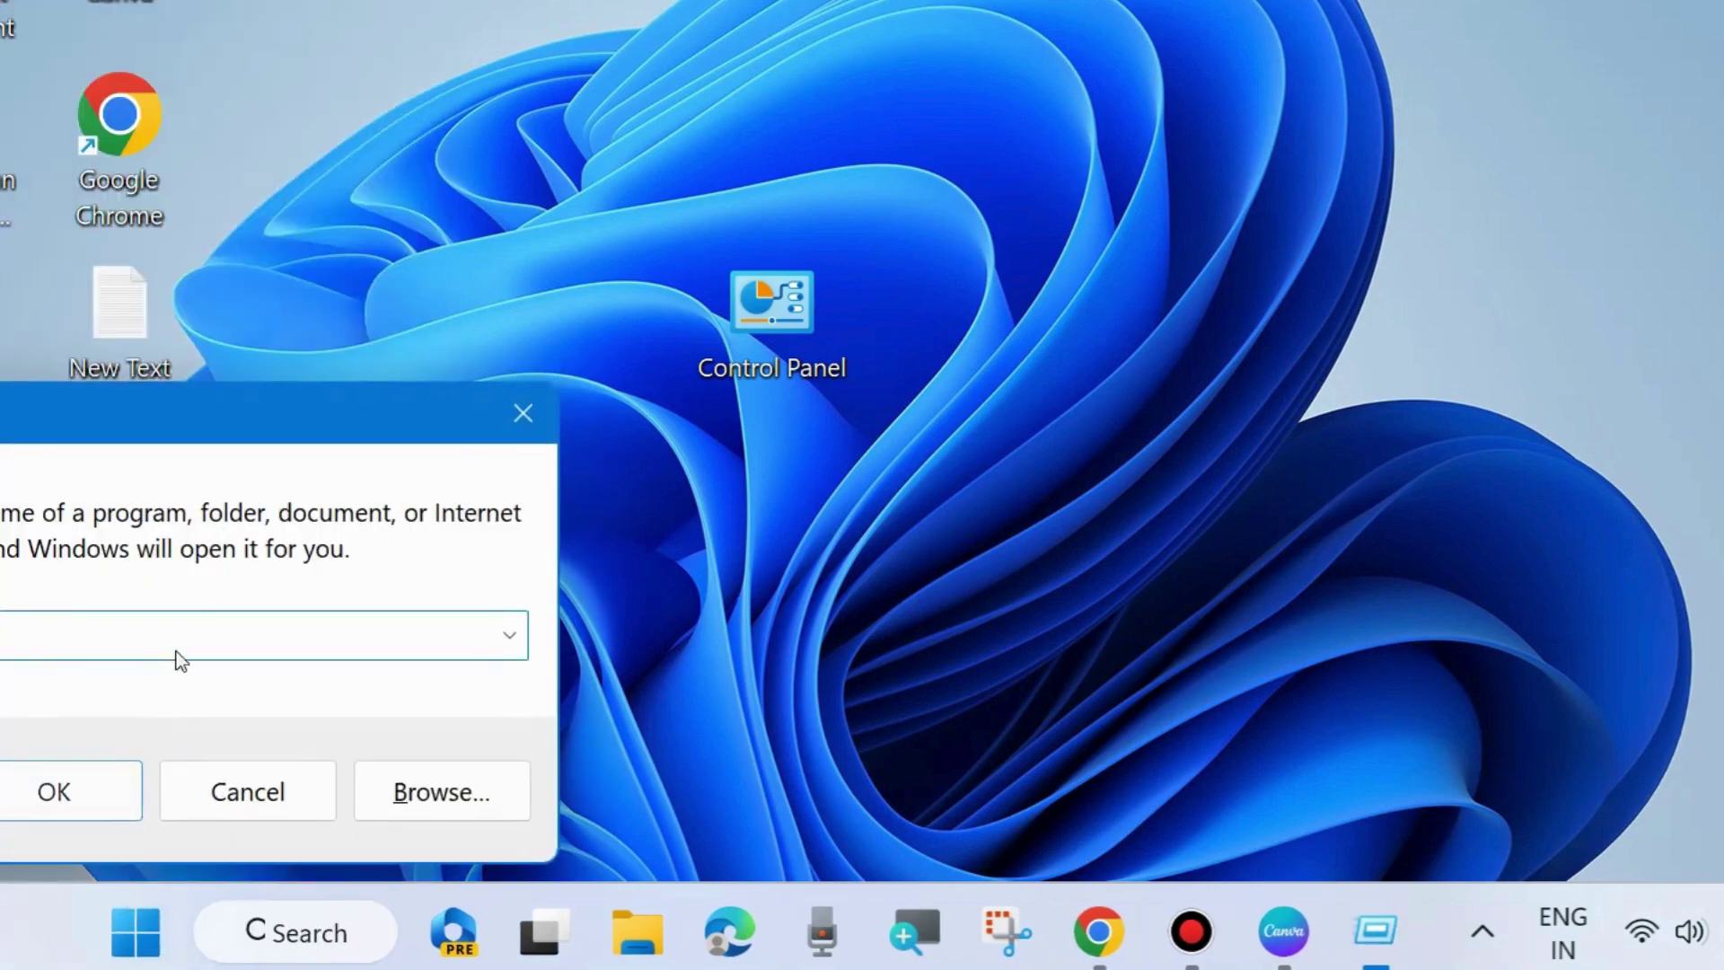
left_click_drag(163, 418, 857, 199)
type("ser")
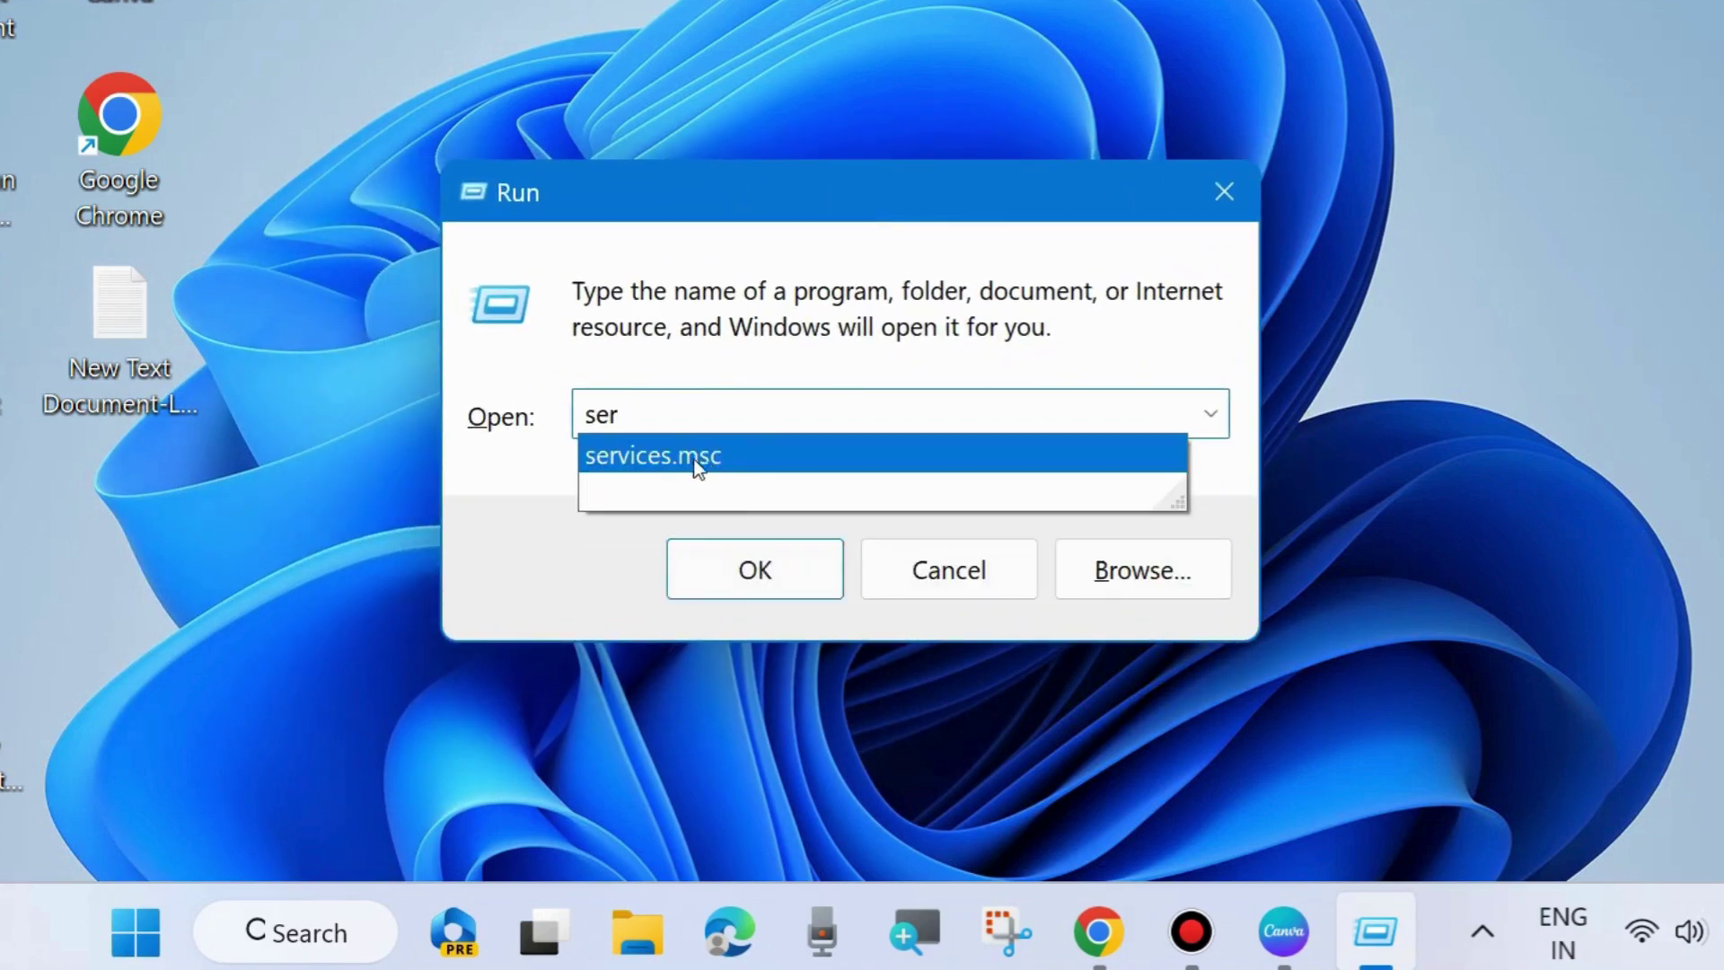
left_click(673, 460)
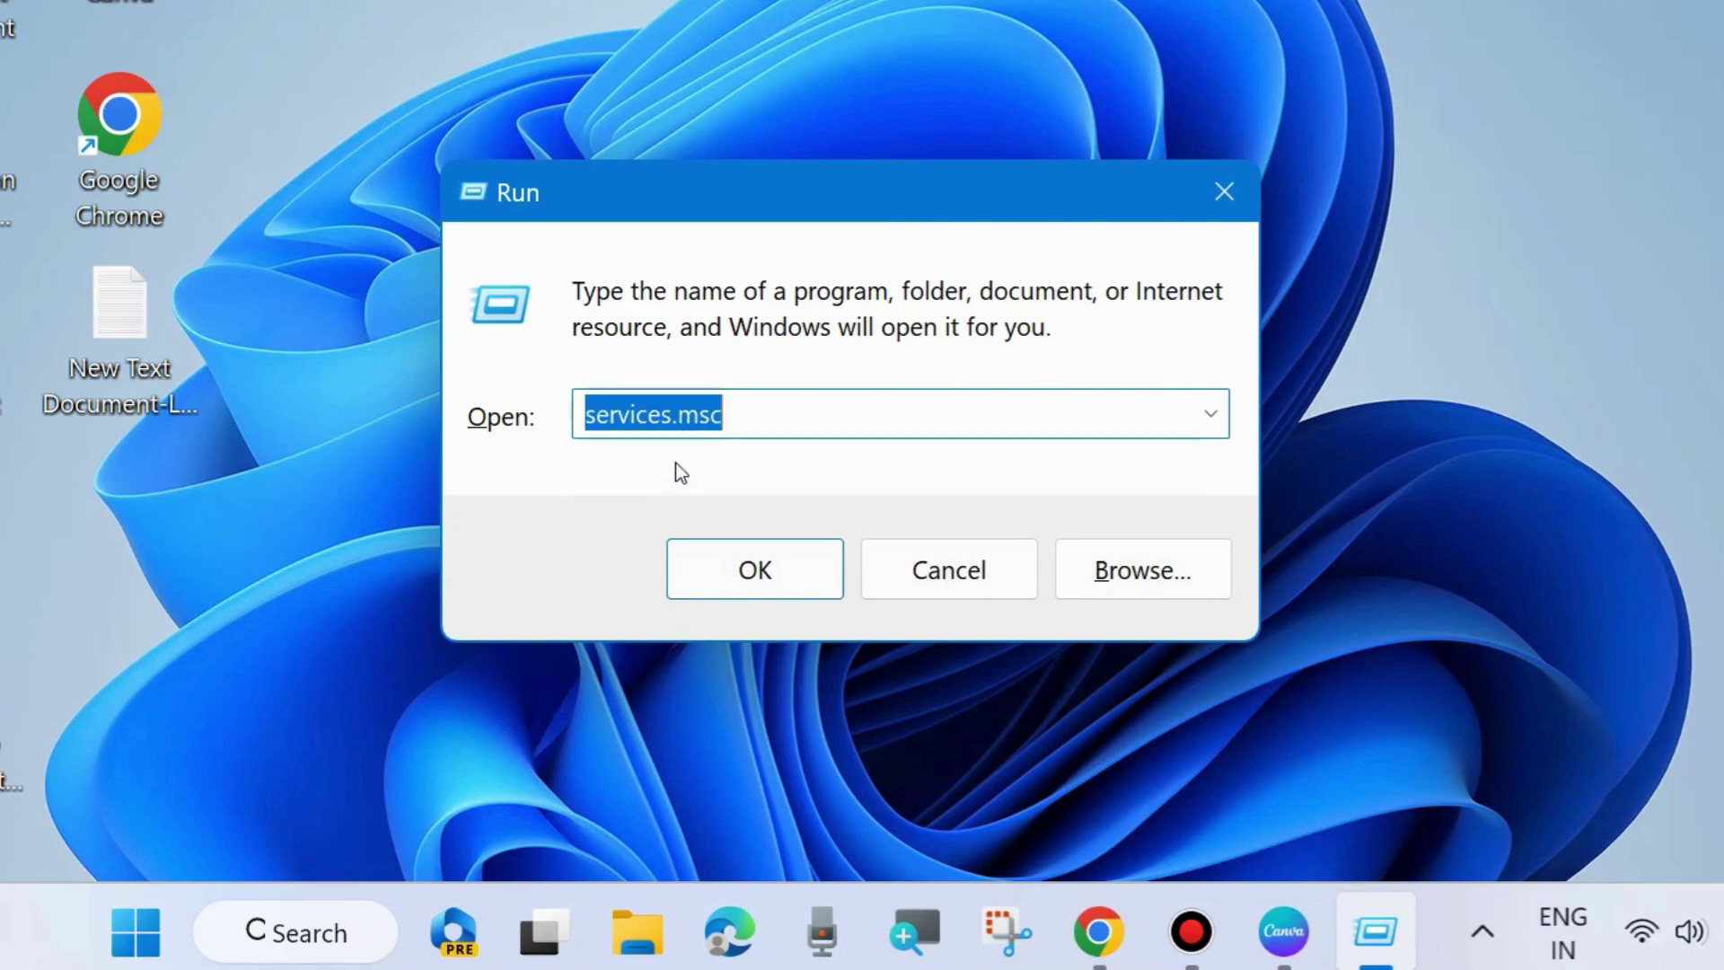
left_click(739, 416)
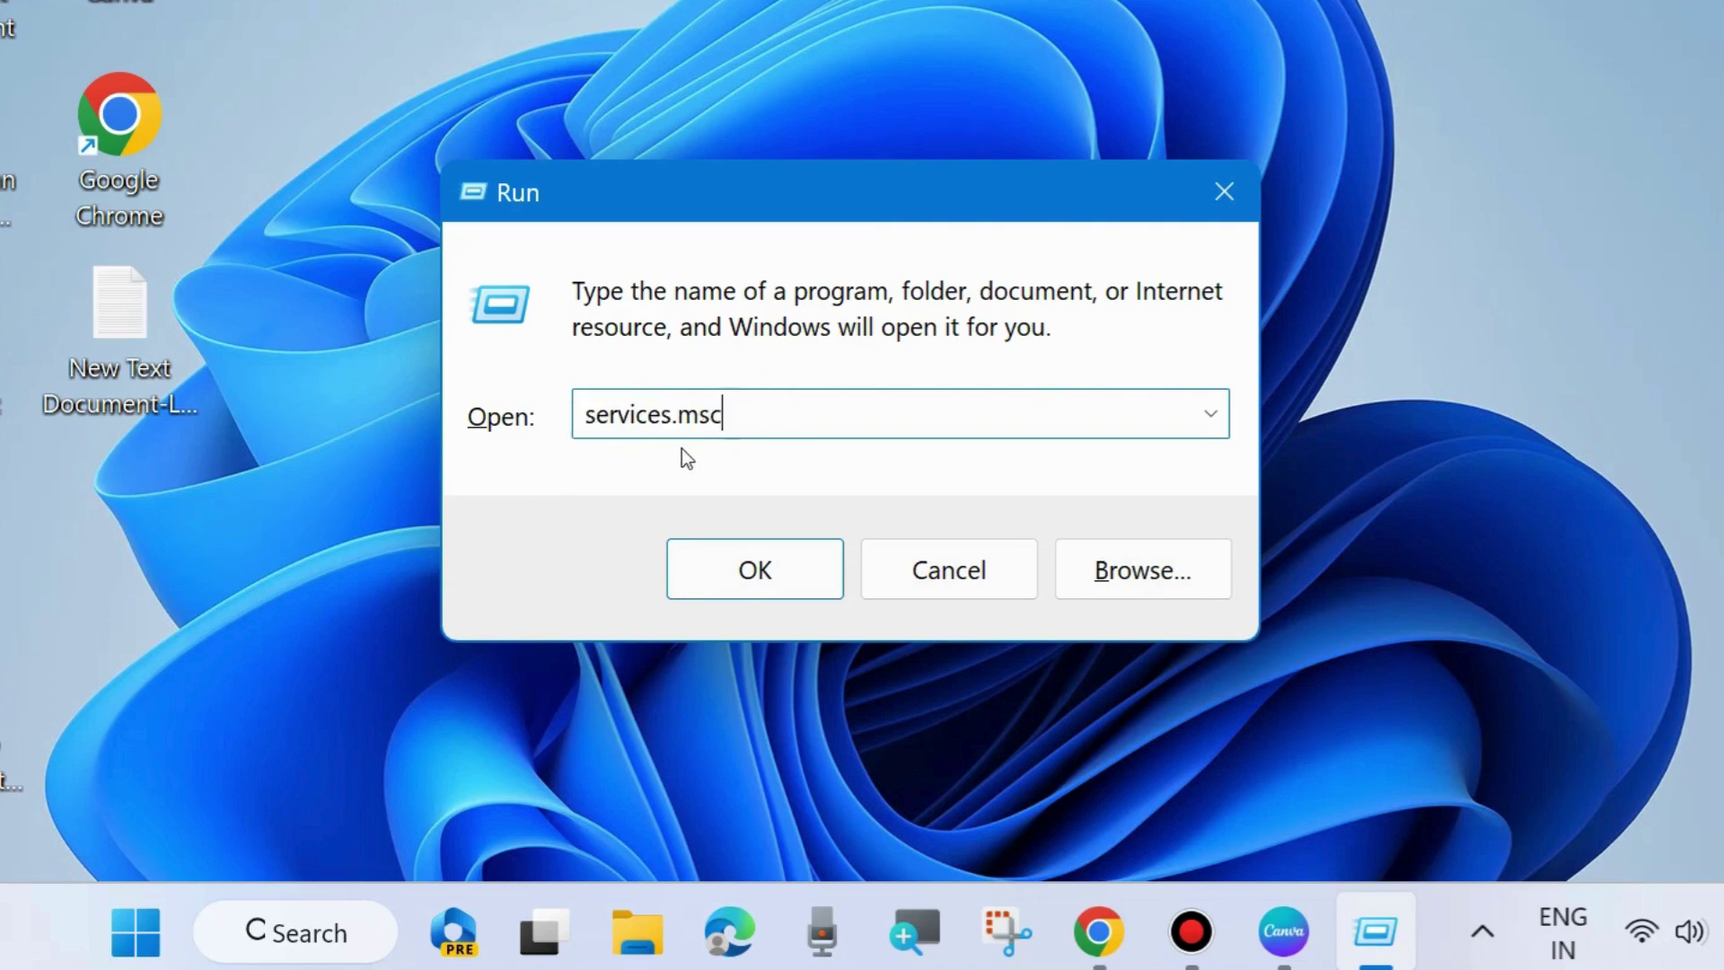
Launch services.msc and select SSDP Discovery in the Services list
left_click(755, 572)
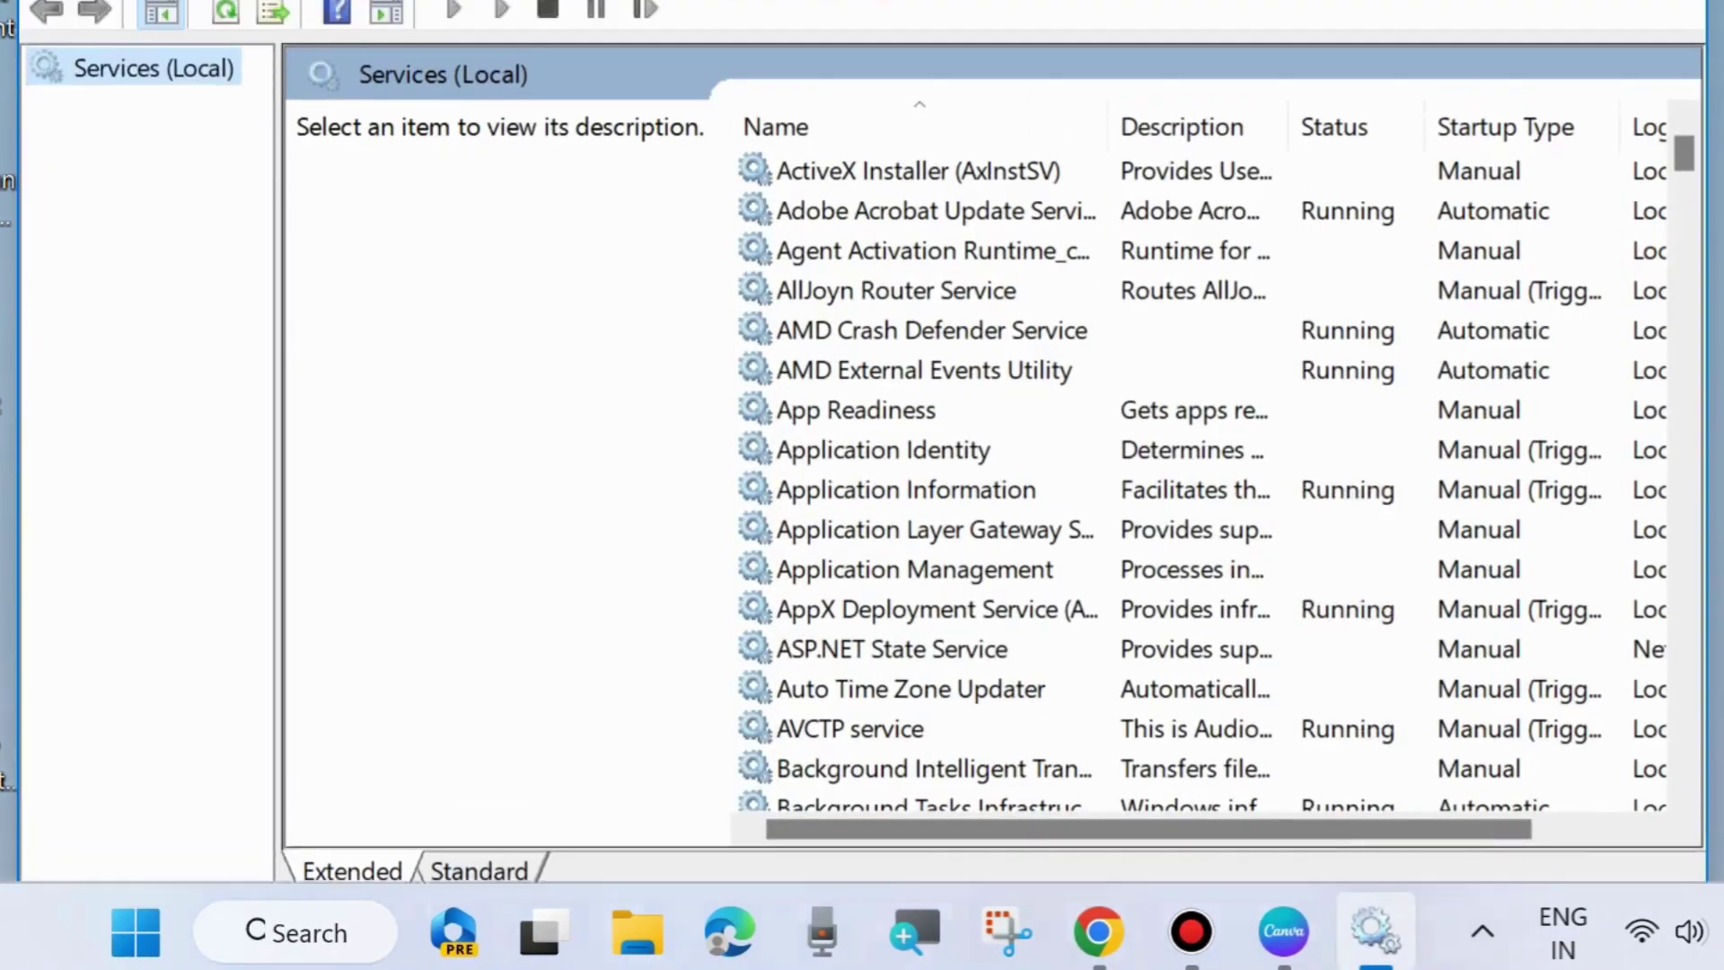
left_click_drag(1090, 4, 1088, 51)
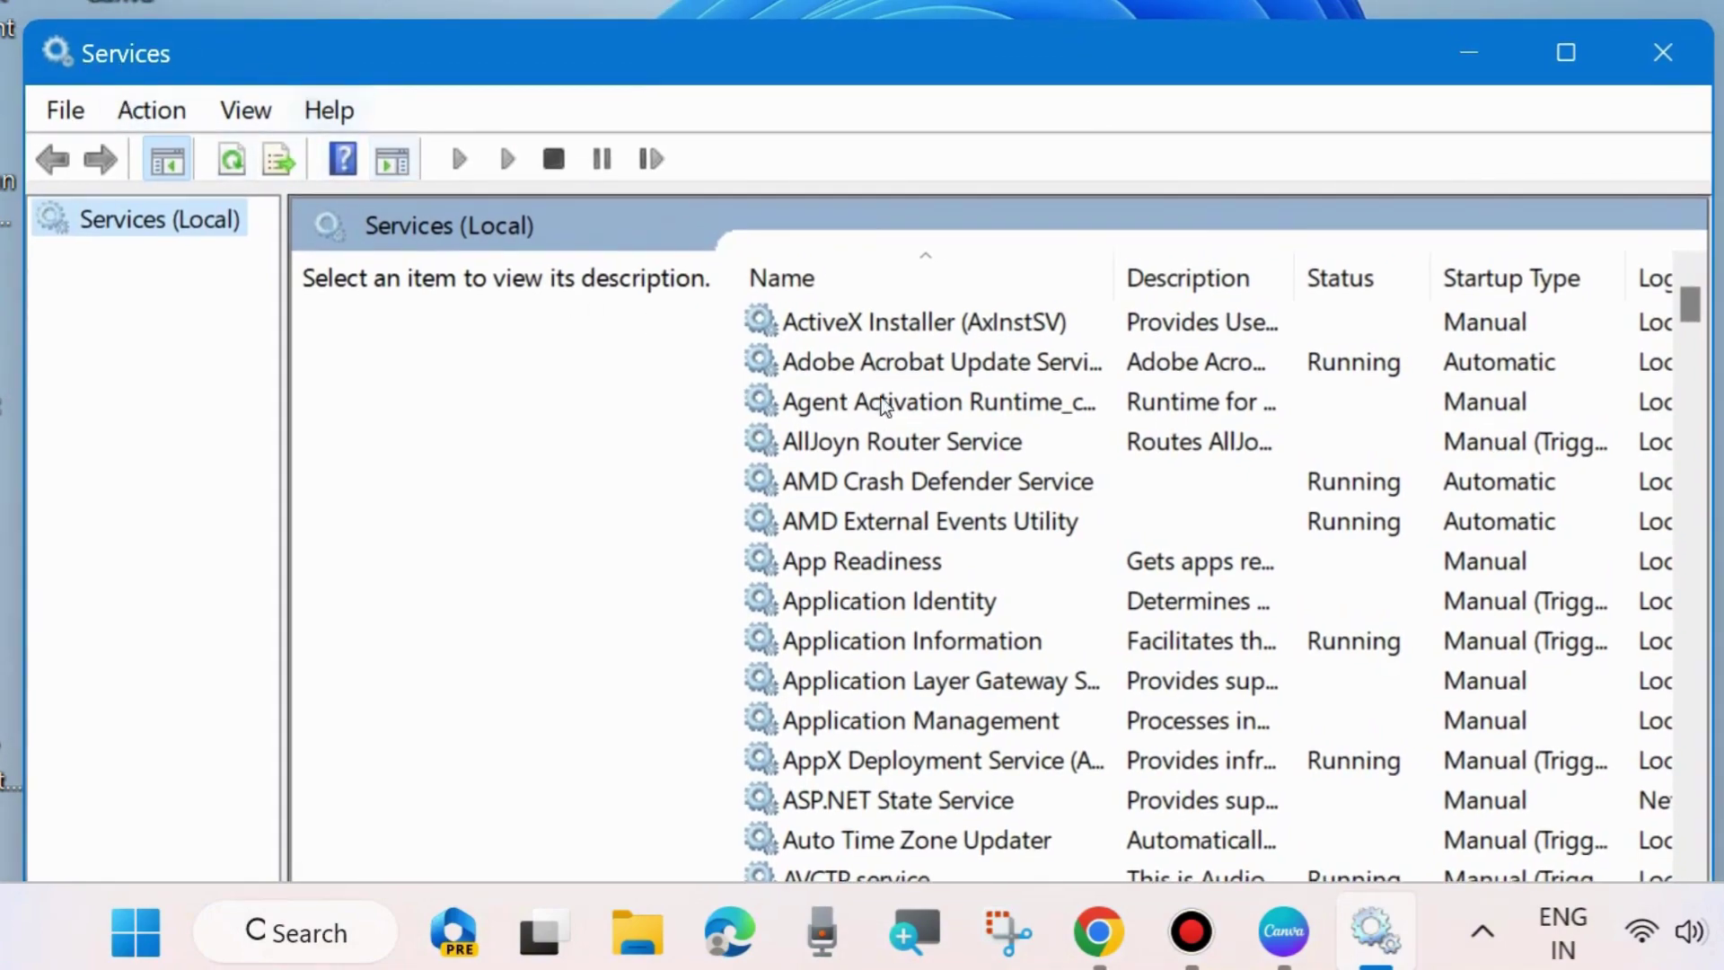
left_click_drag(1690, 310, 1665, 740)
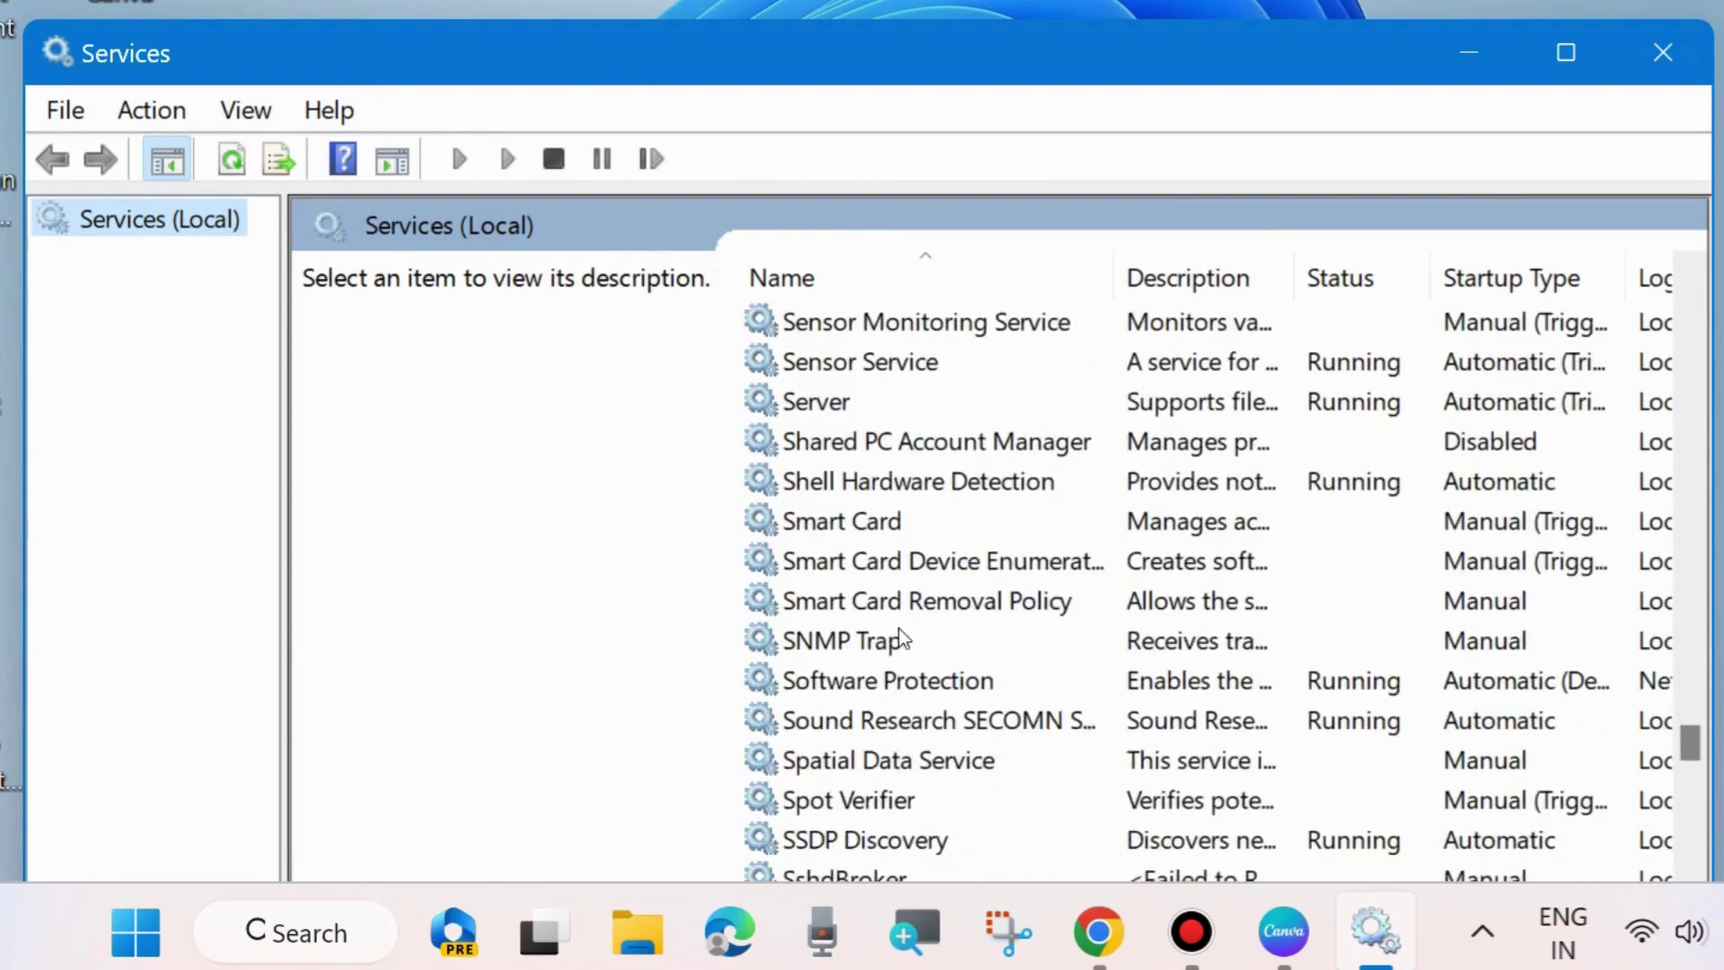
scroll(900, 639, "down", 3)
left_click(817, 480)
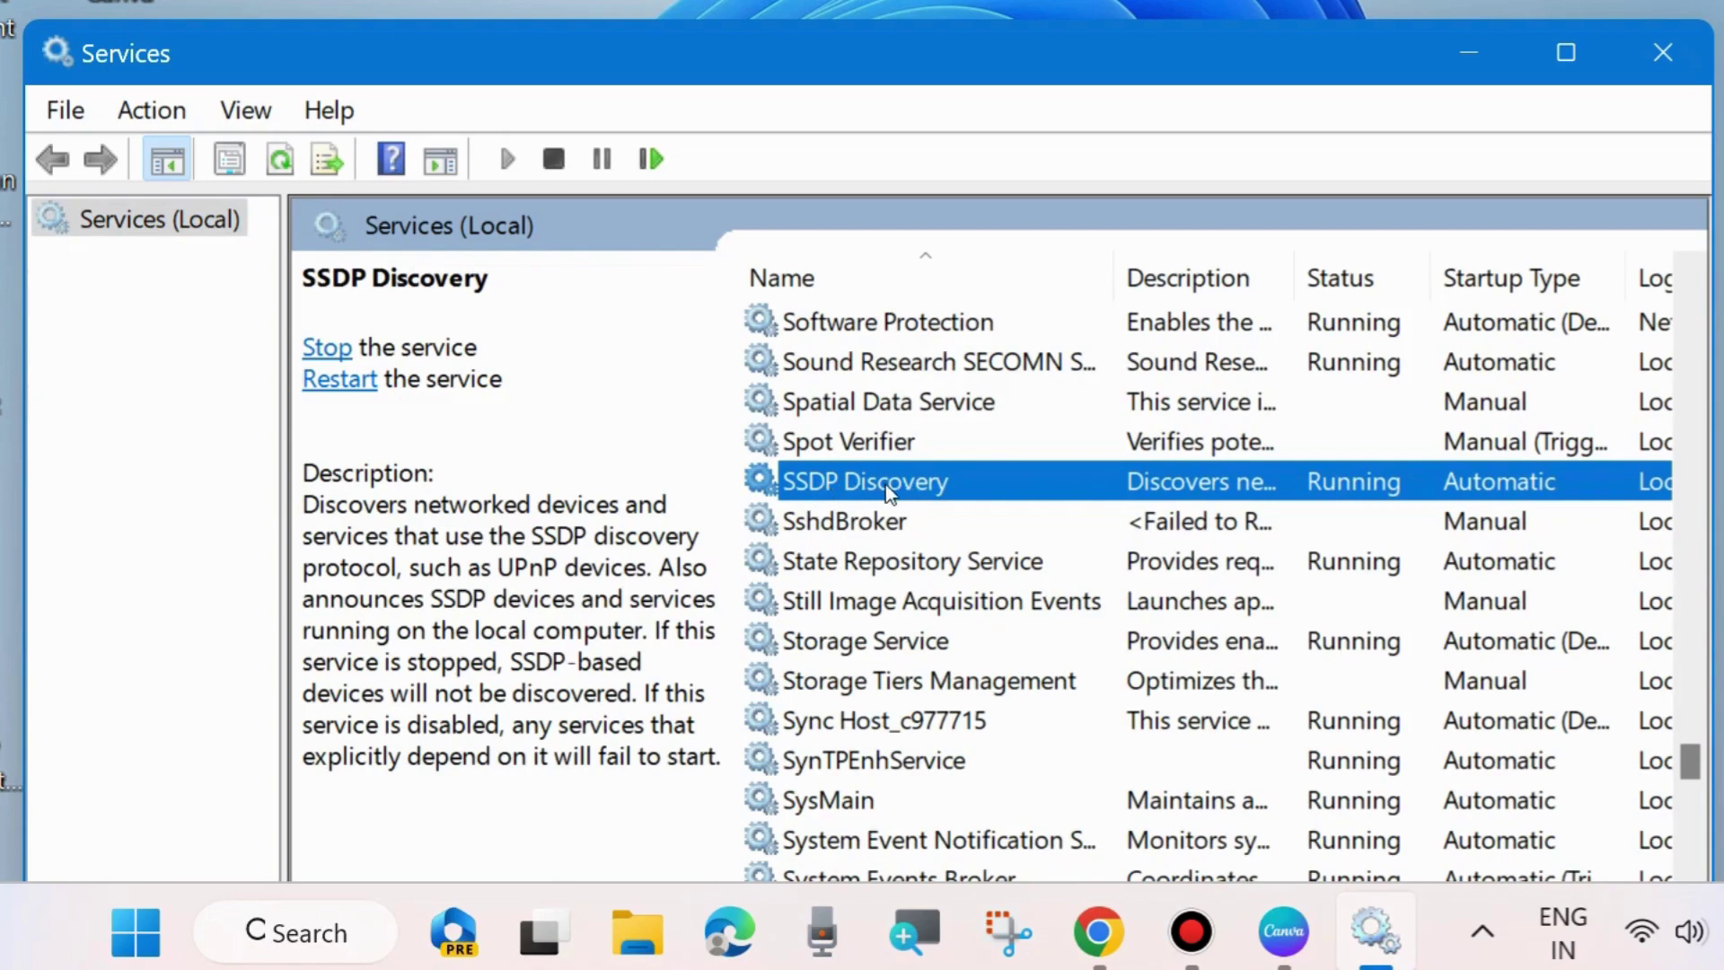
Set SSDP Discovery's startup type to Automatic, apply it and close its properties
double_click(885, 483)
left_click_drag(902, 13, 1108, 31)
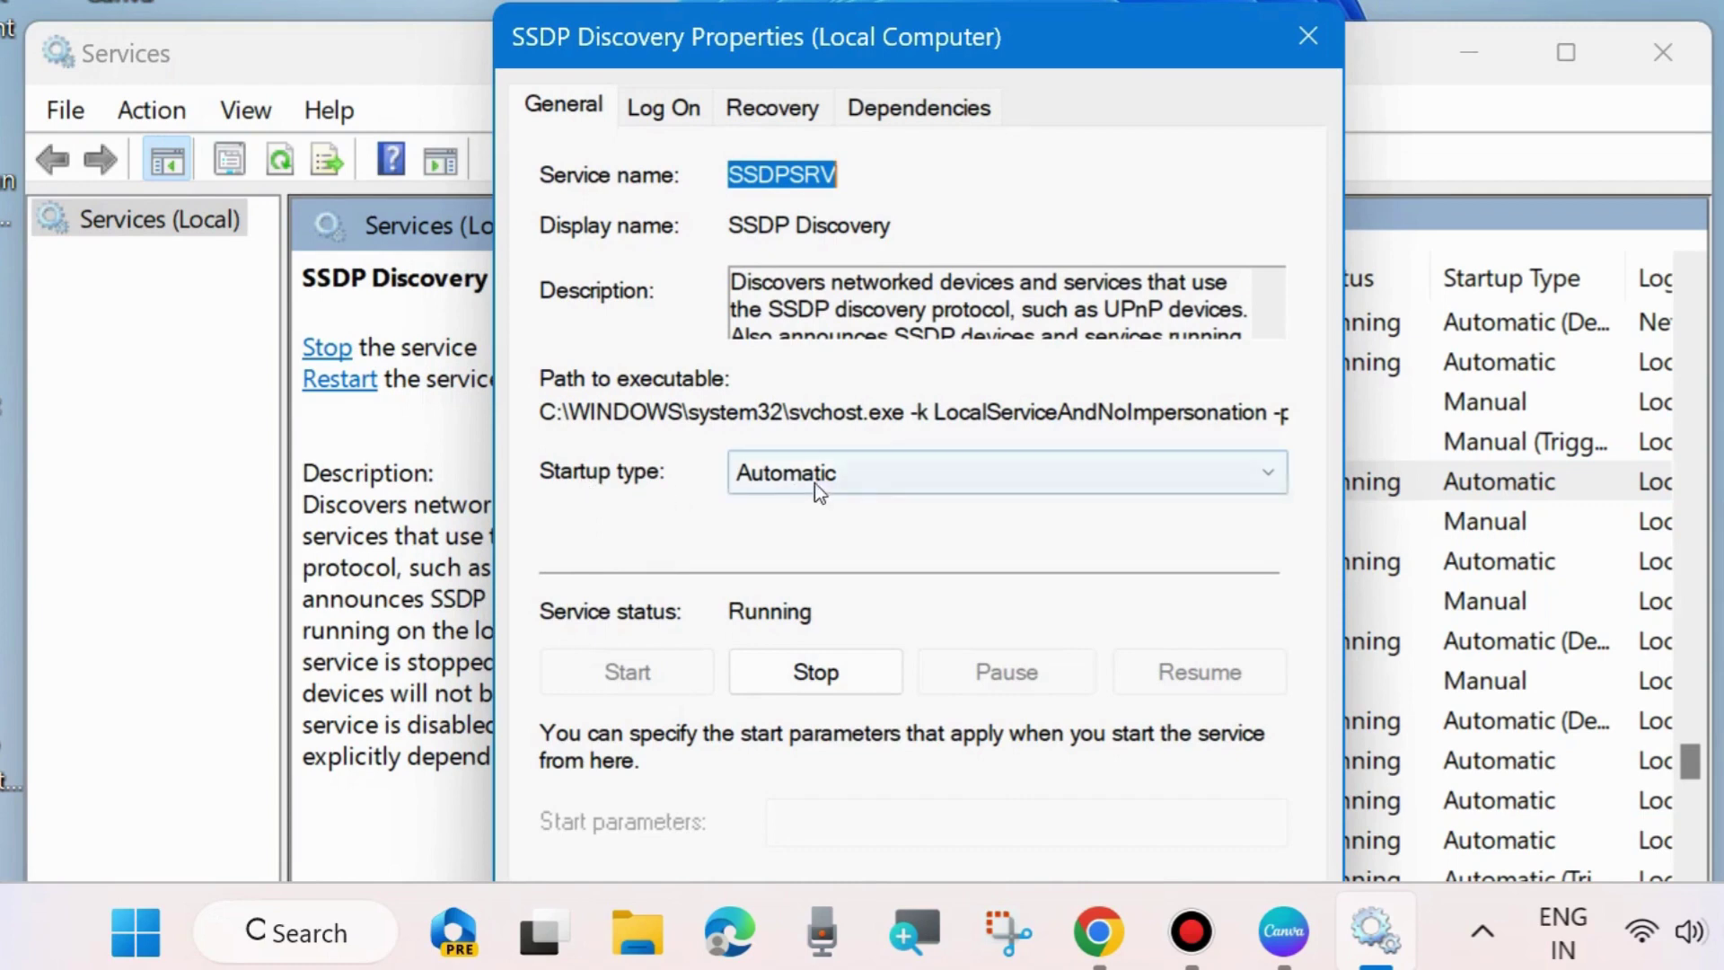
left_click(893, 482)
left_click(828, 537)
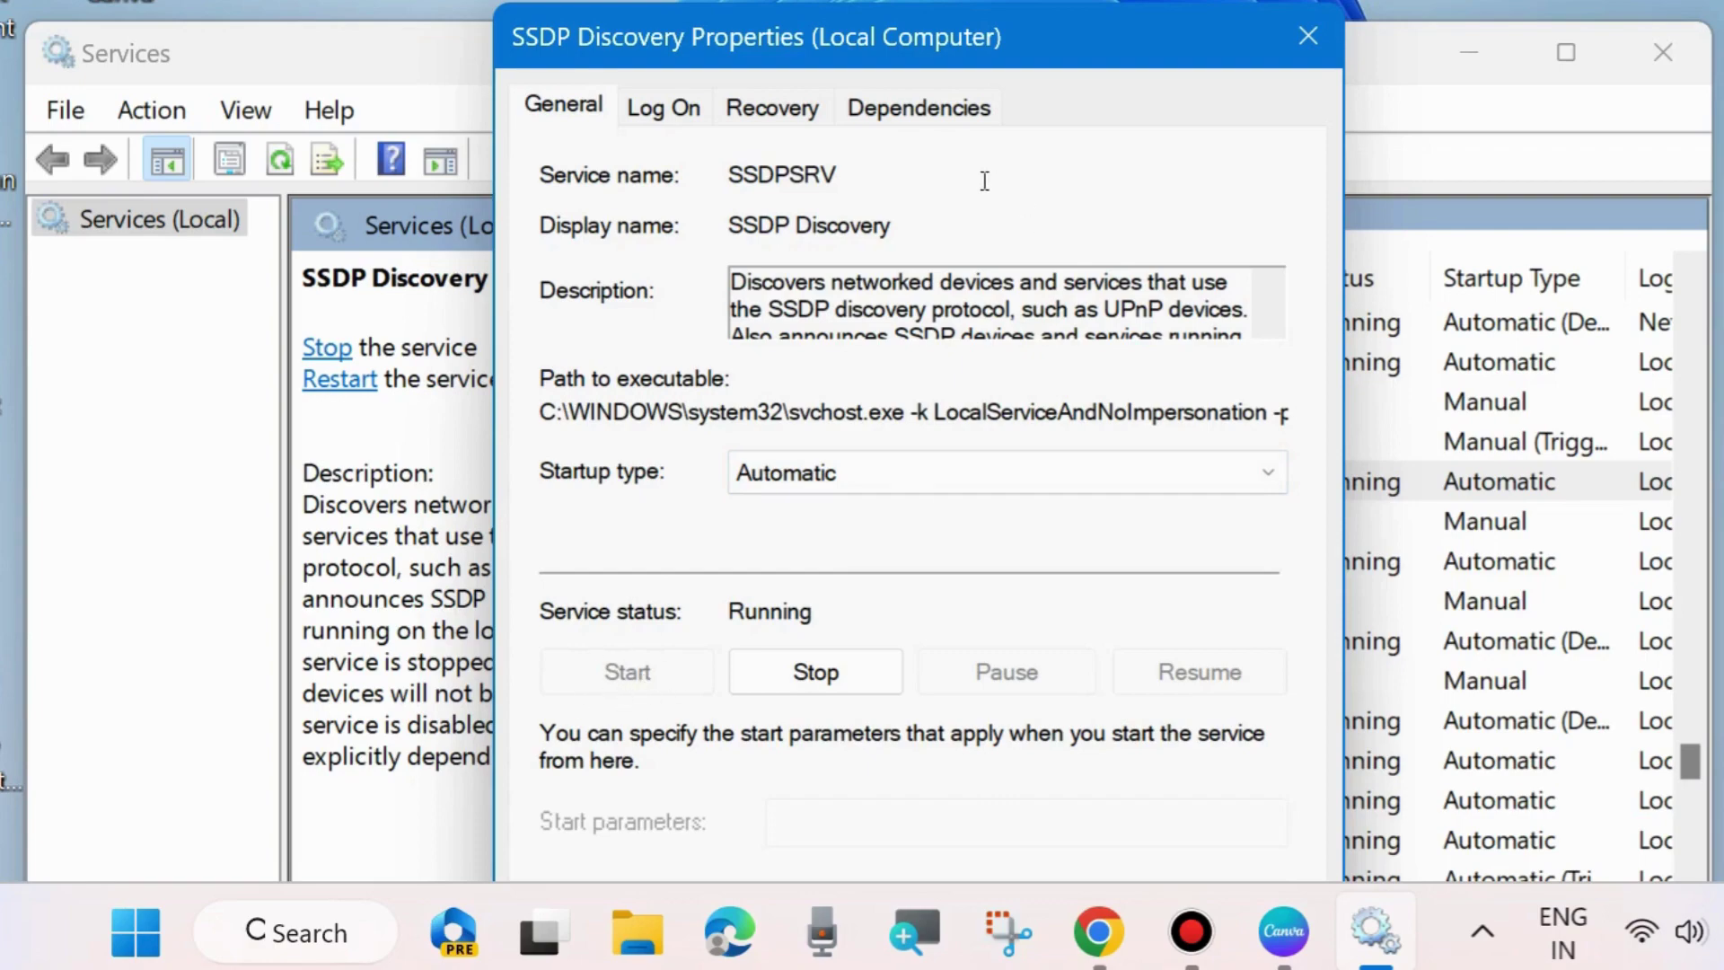
left_click_drag(1004, 56, 1082, 0)
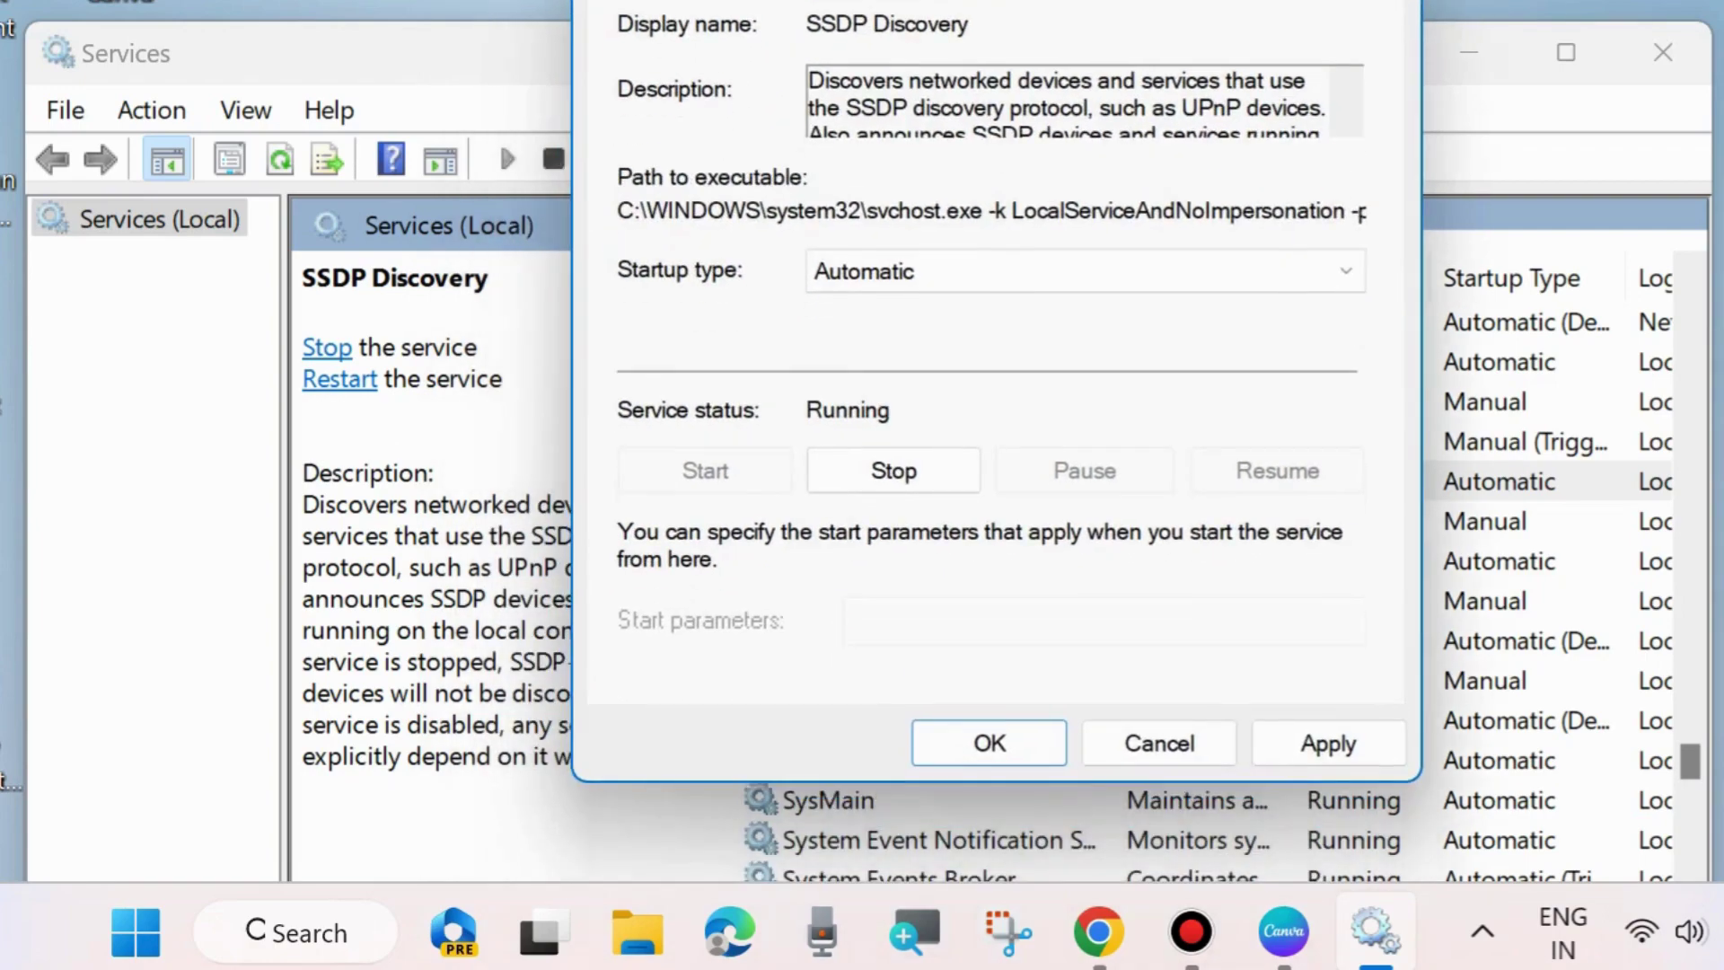
left_click(1320, 744)
left_click(989, 744)
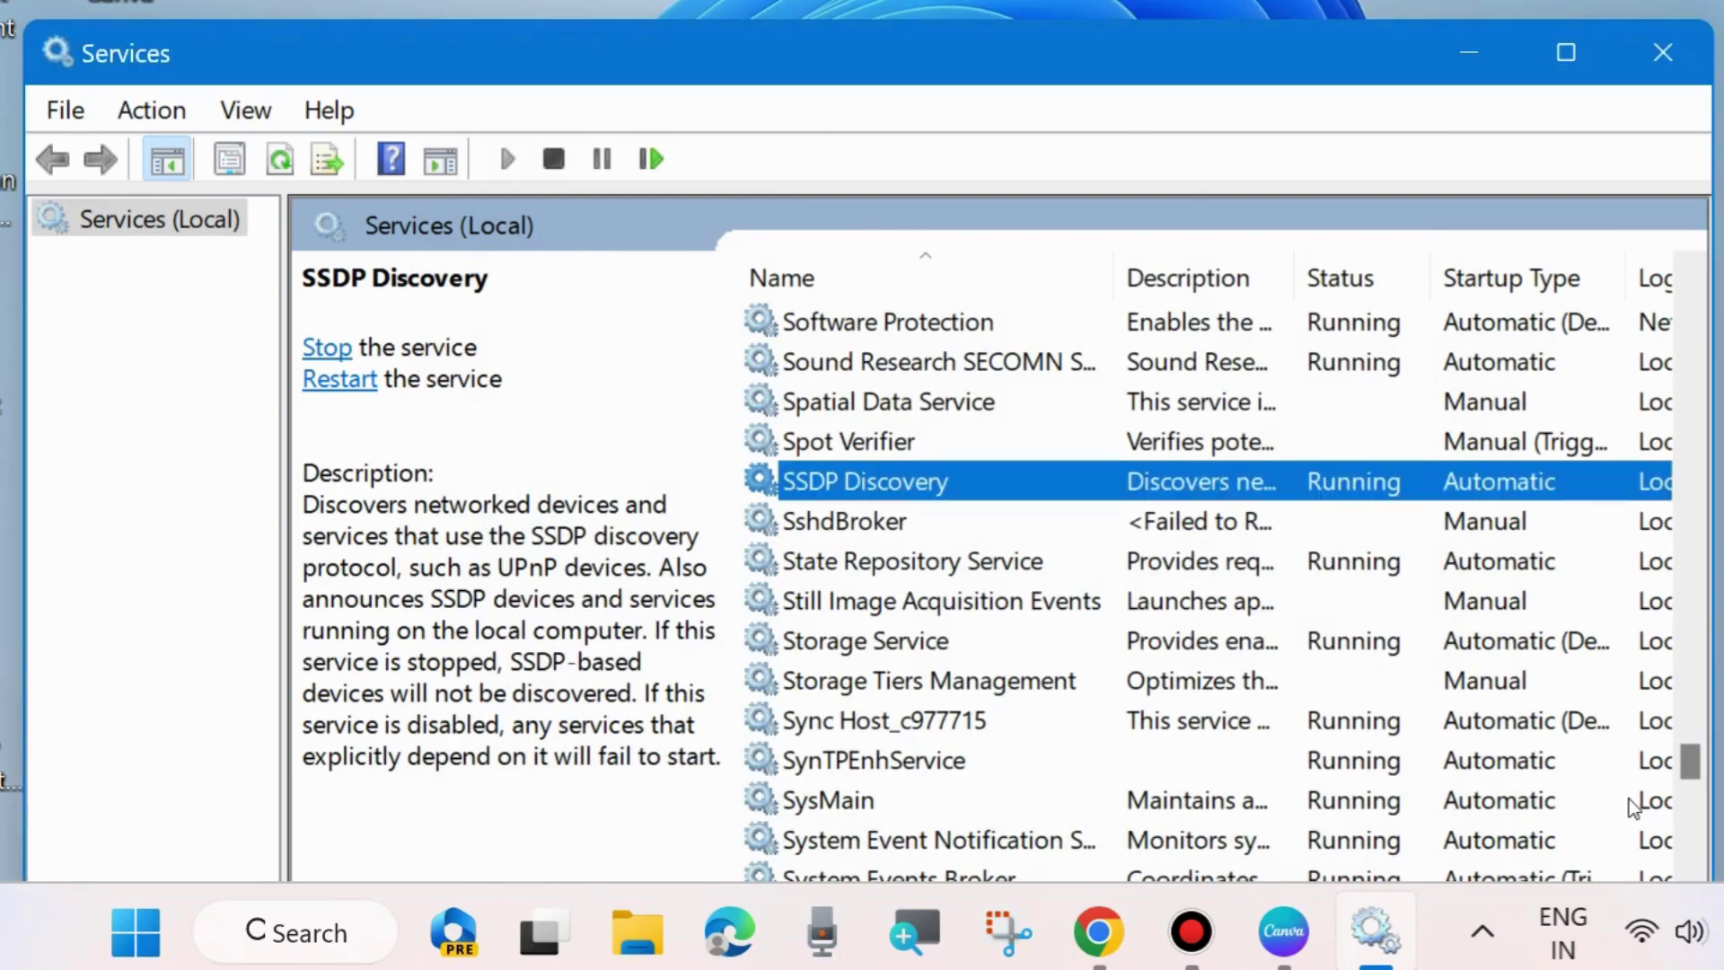
Change Computer Browser's startup type from Manual to Automatic and apply it
left_click_drag(1694, 772, 1706, 375)
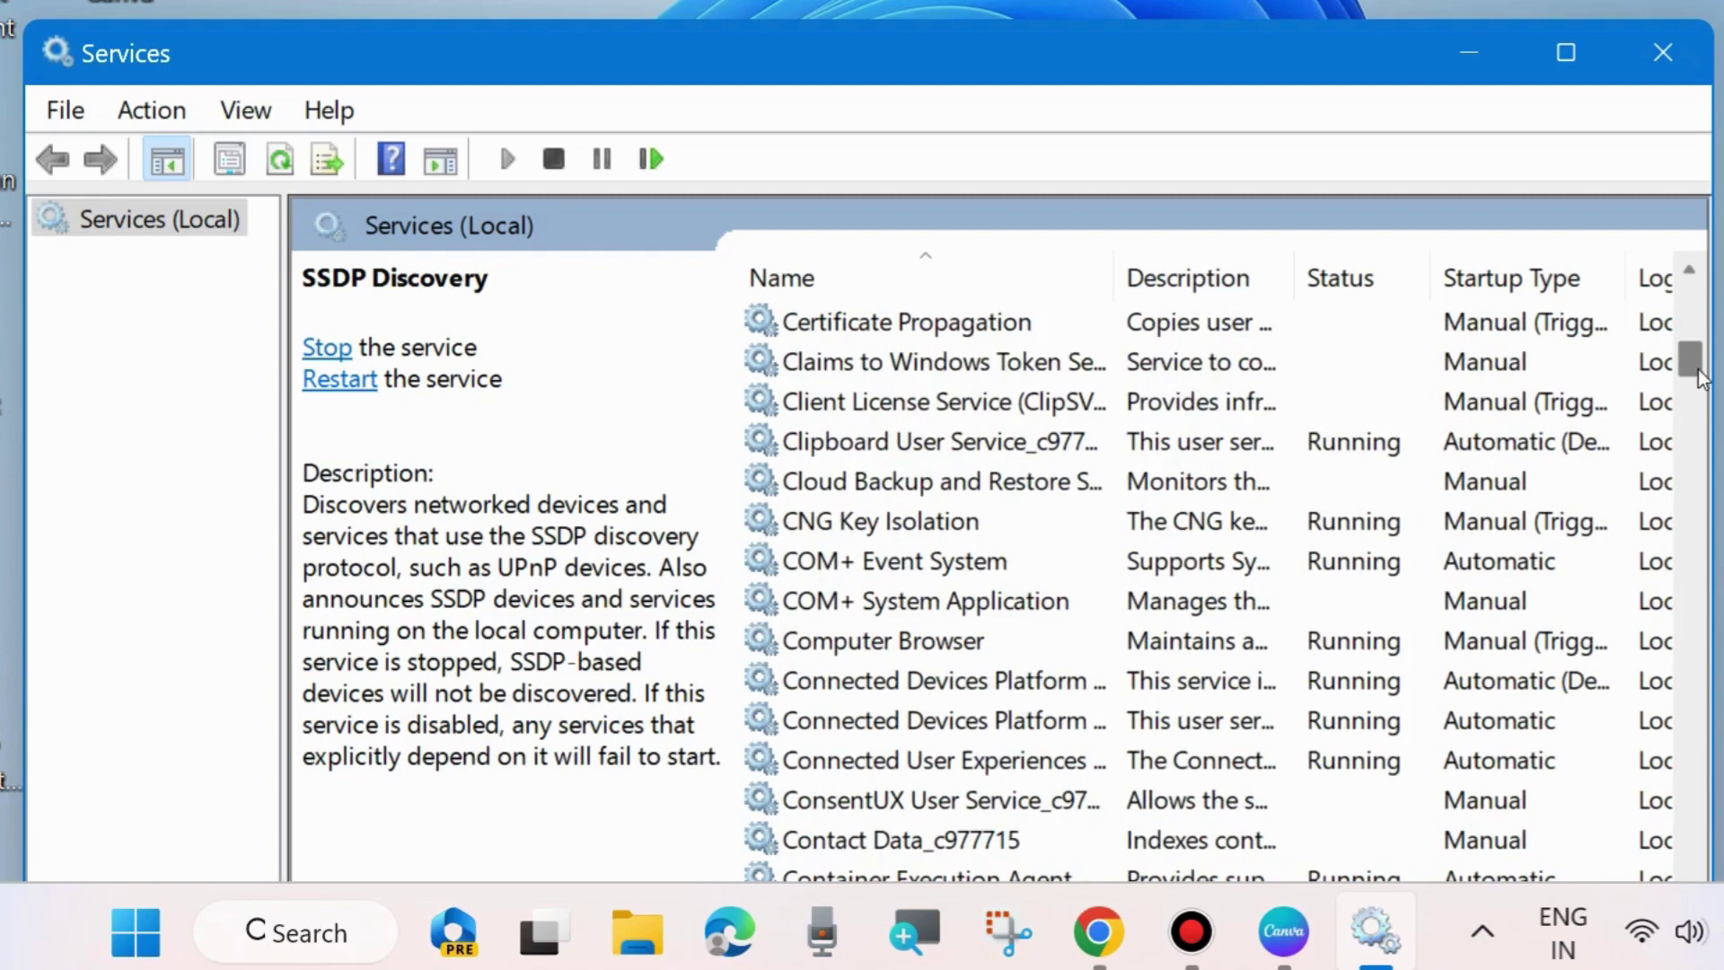
left_click(869, 639)
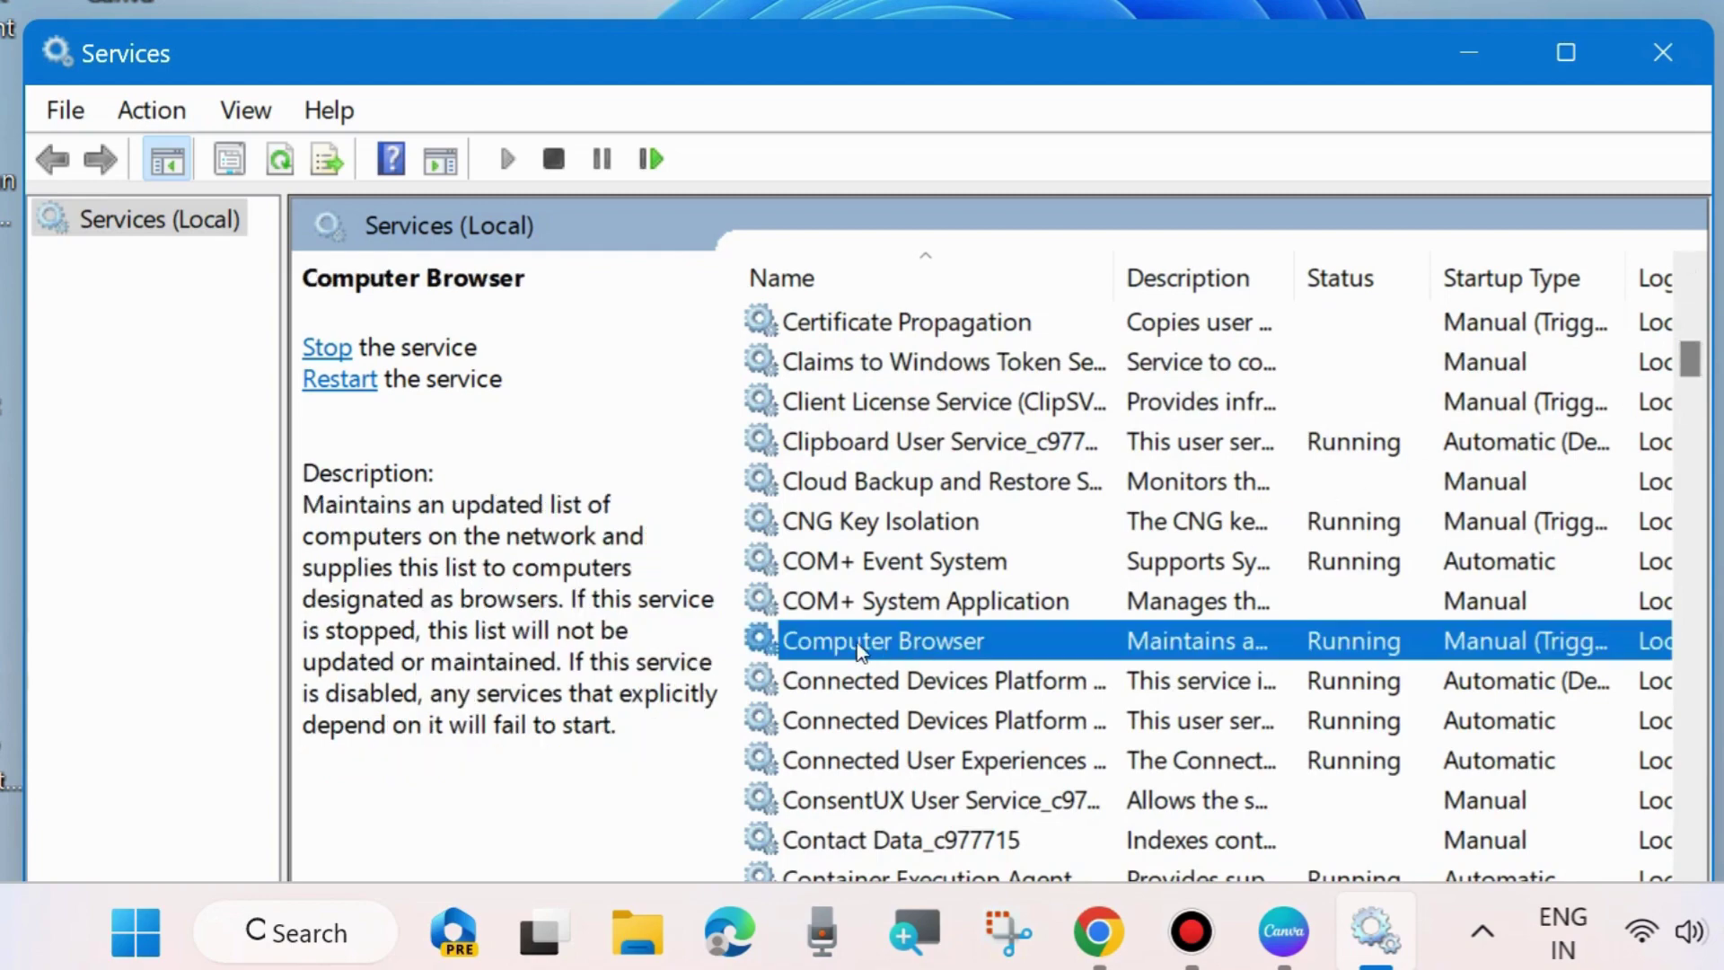
double_click(885, 649)
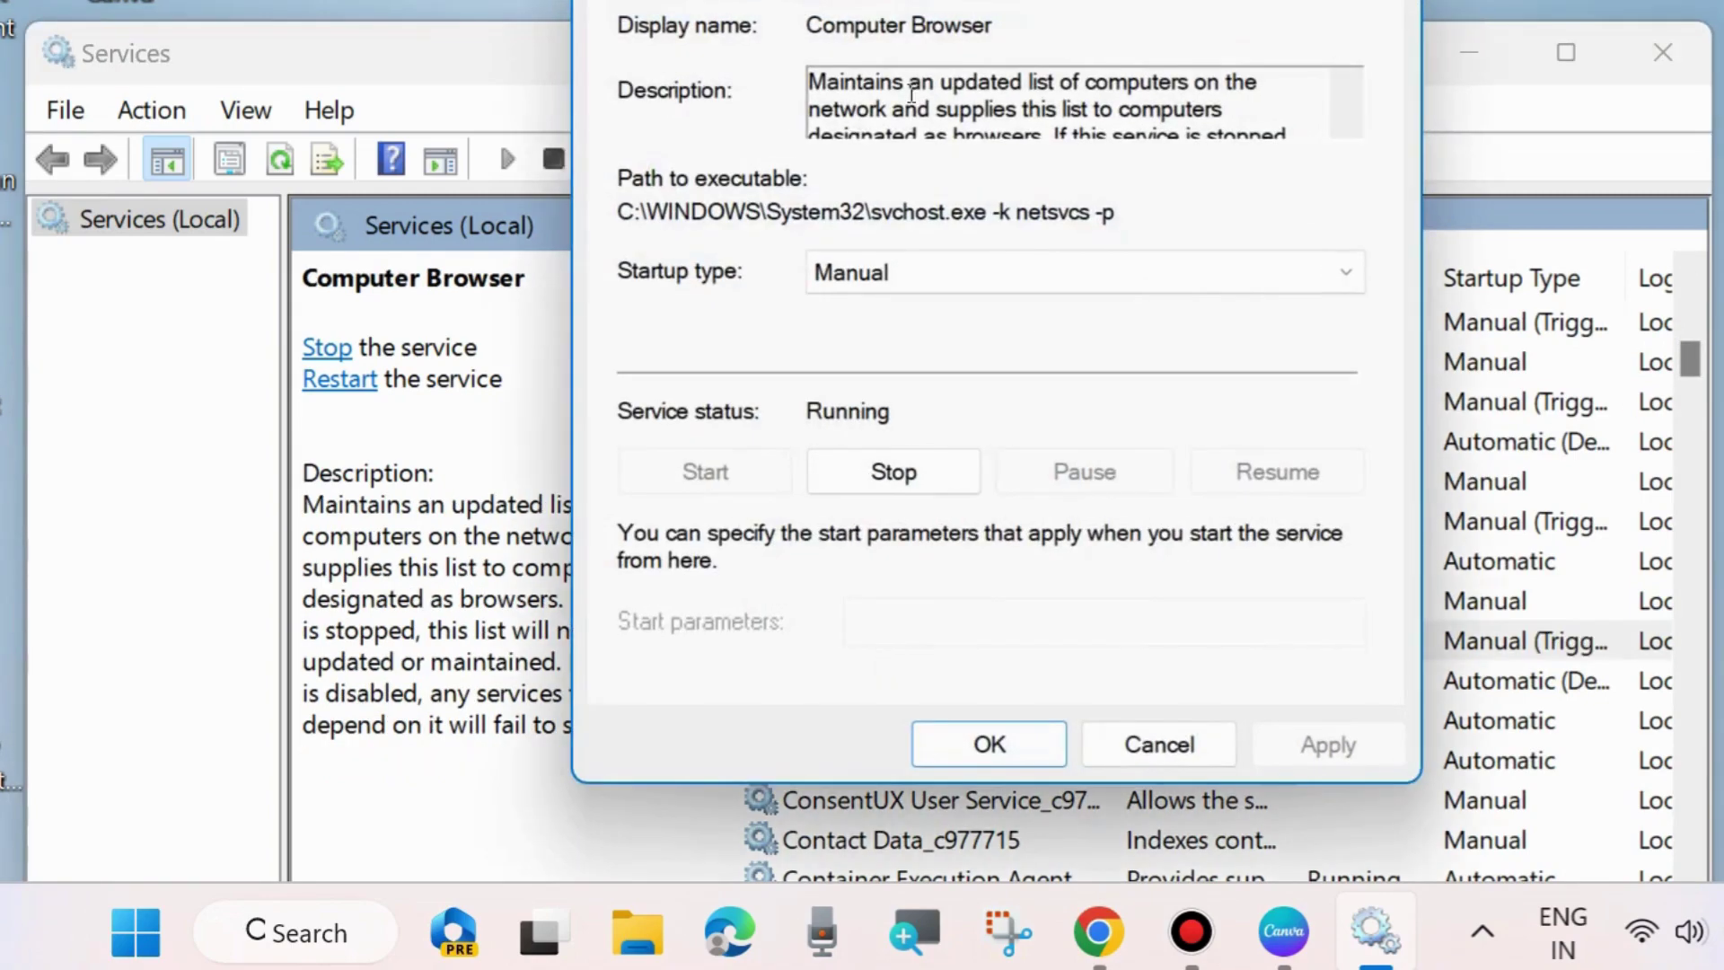
left_click_drag(961, 0, 960, 32)
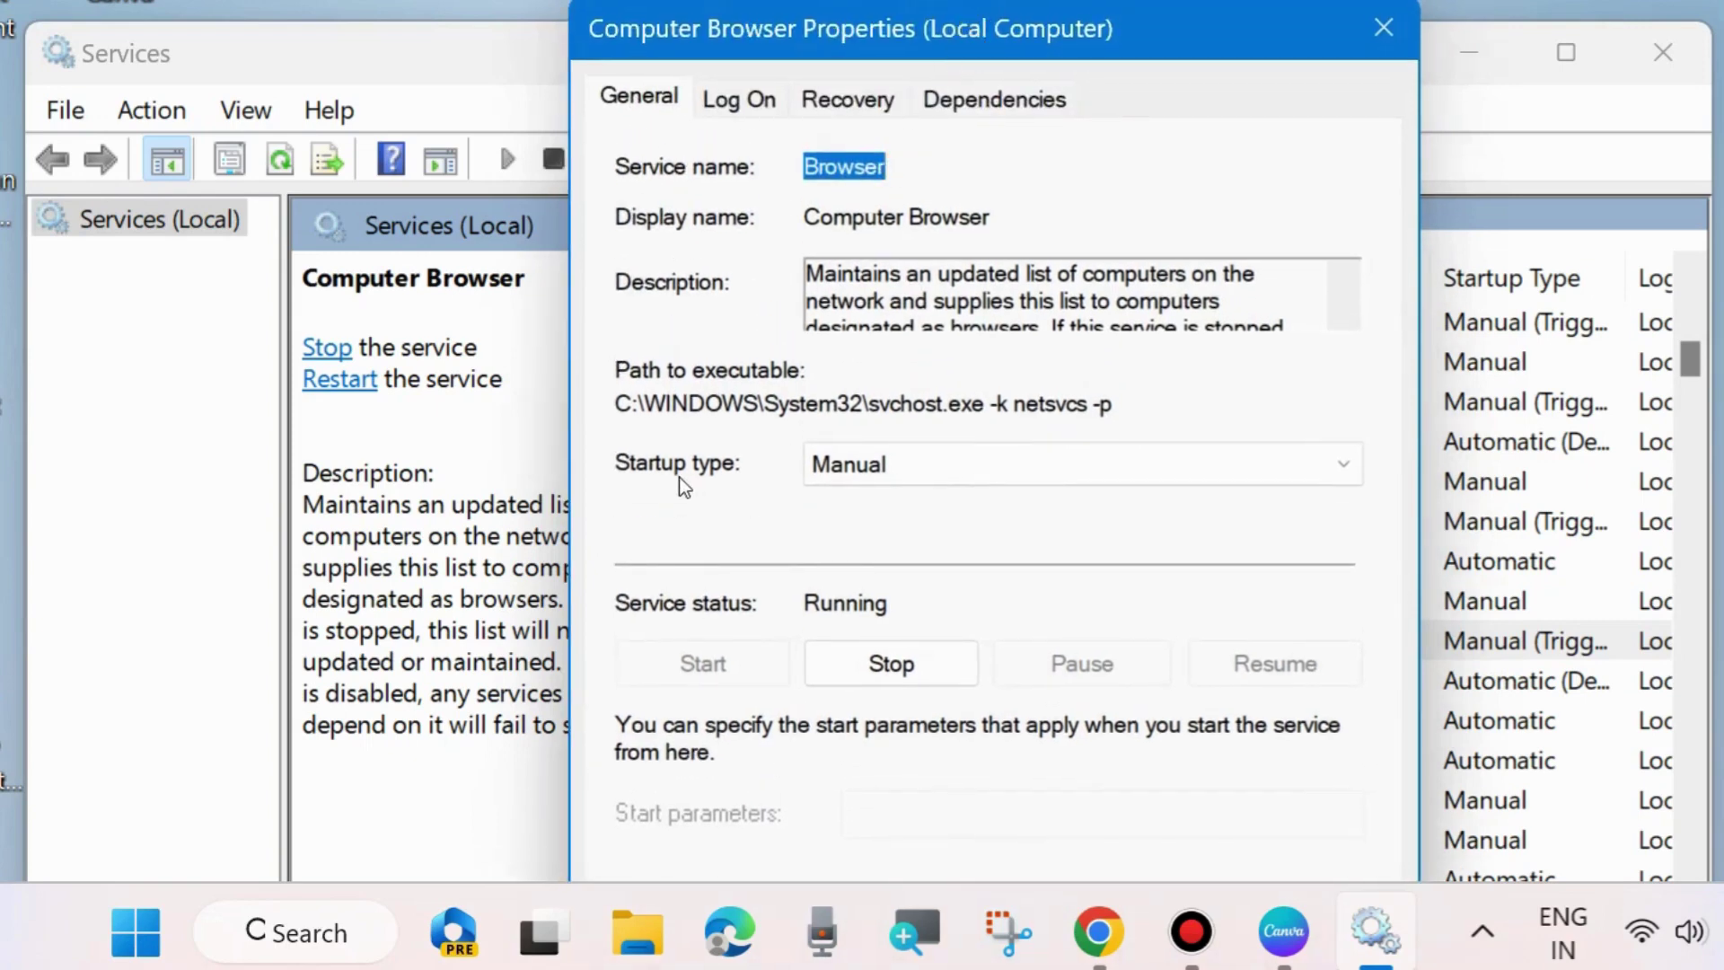
left_click(965, 466)
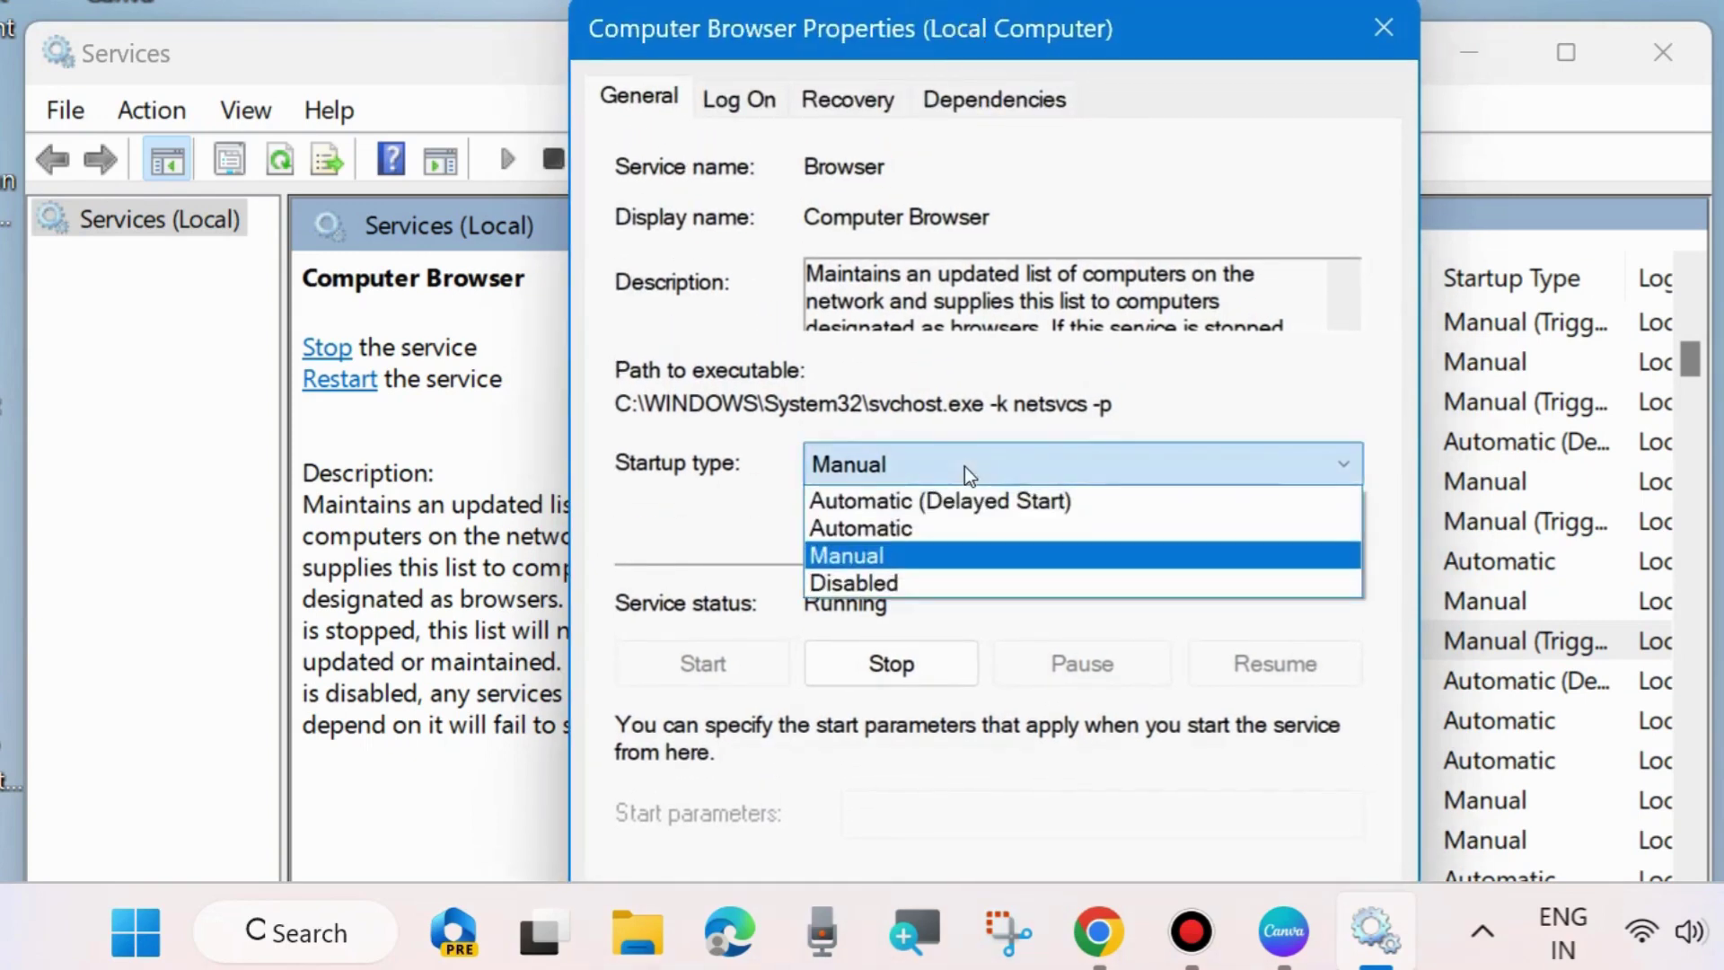
left_click(924, 536)
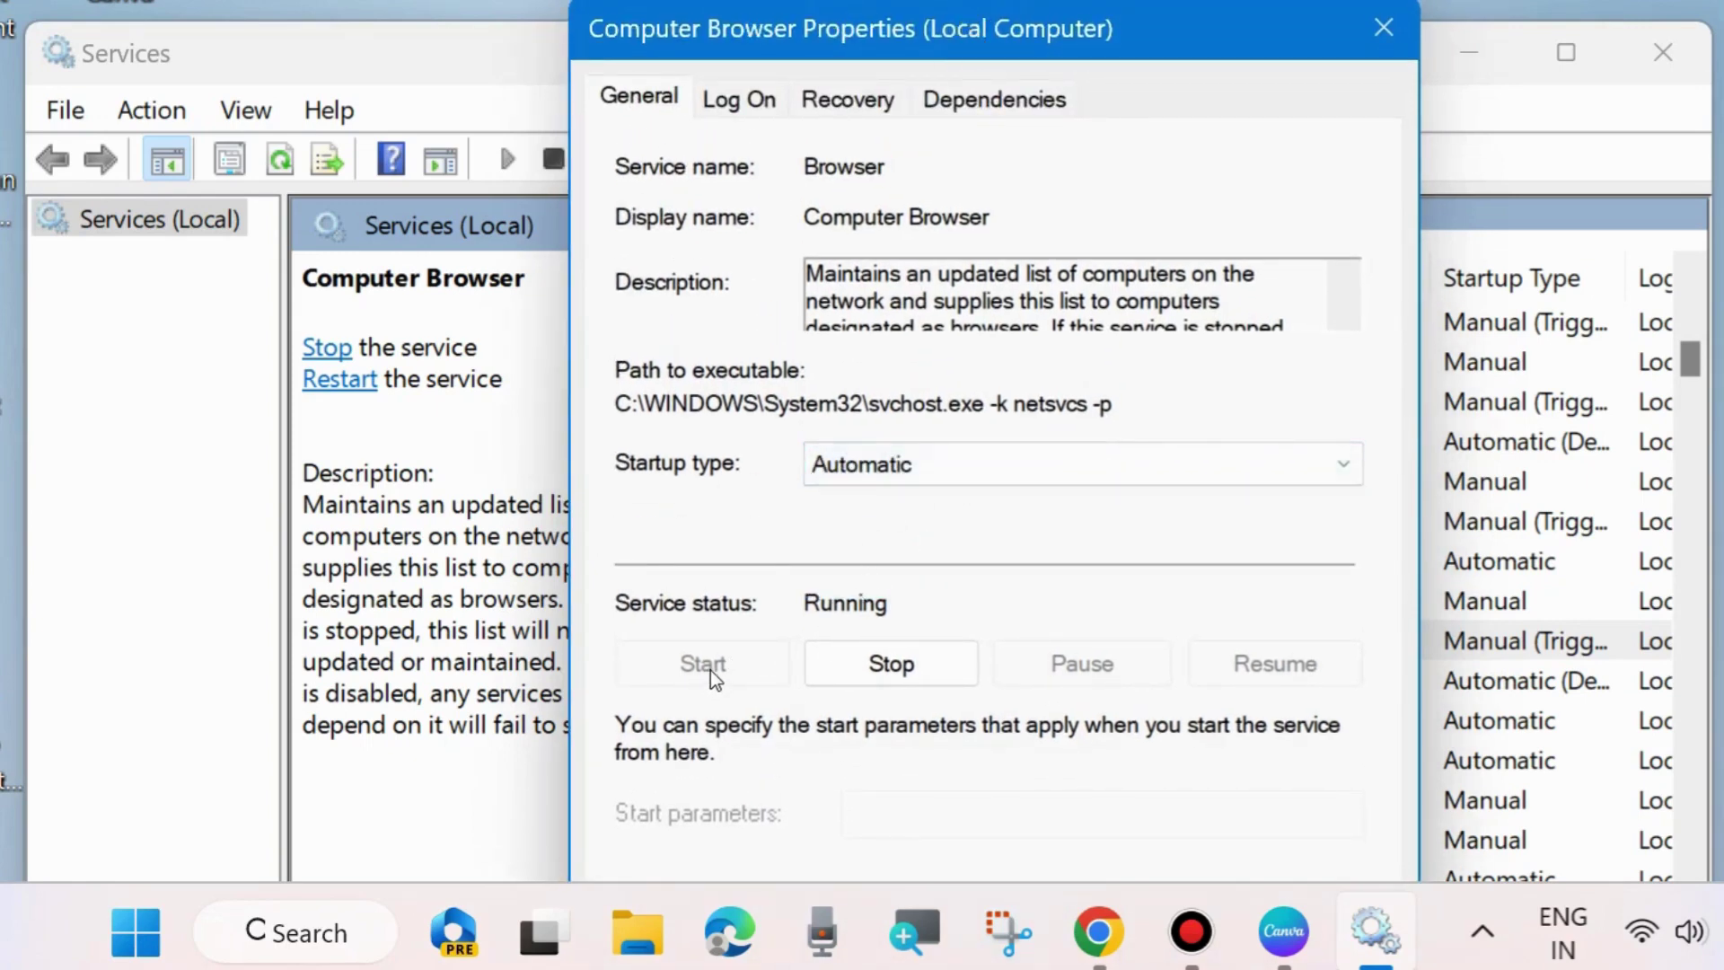
left_click_drag(1182, 30, 1184, 0)
left_click(1325, 713)
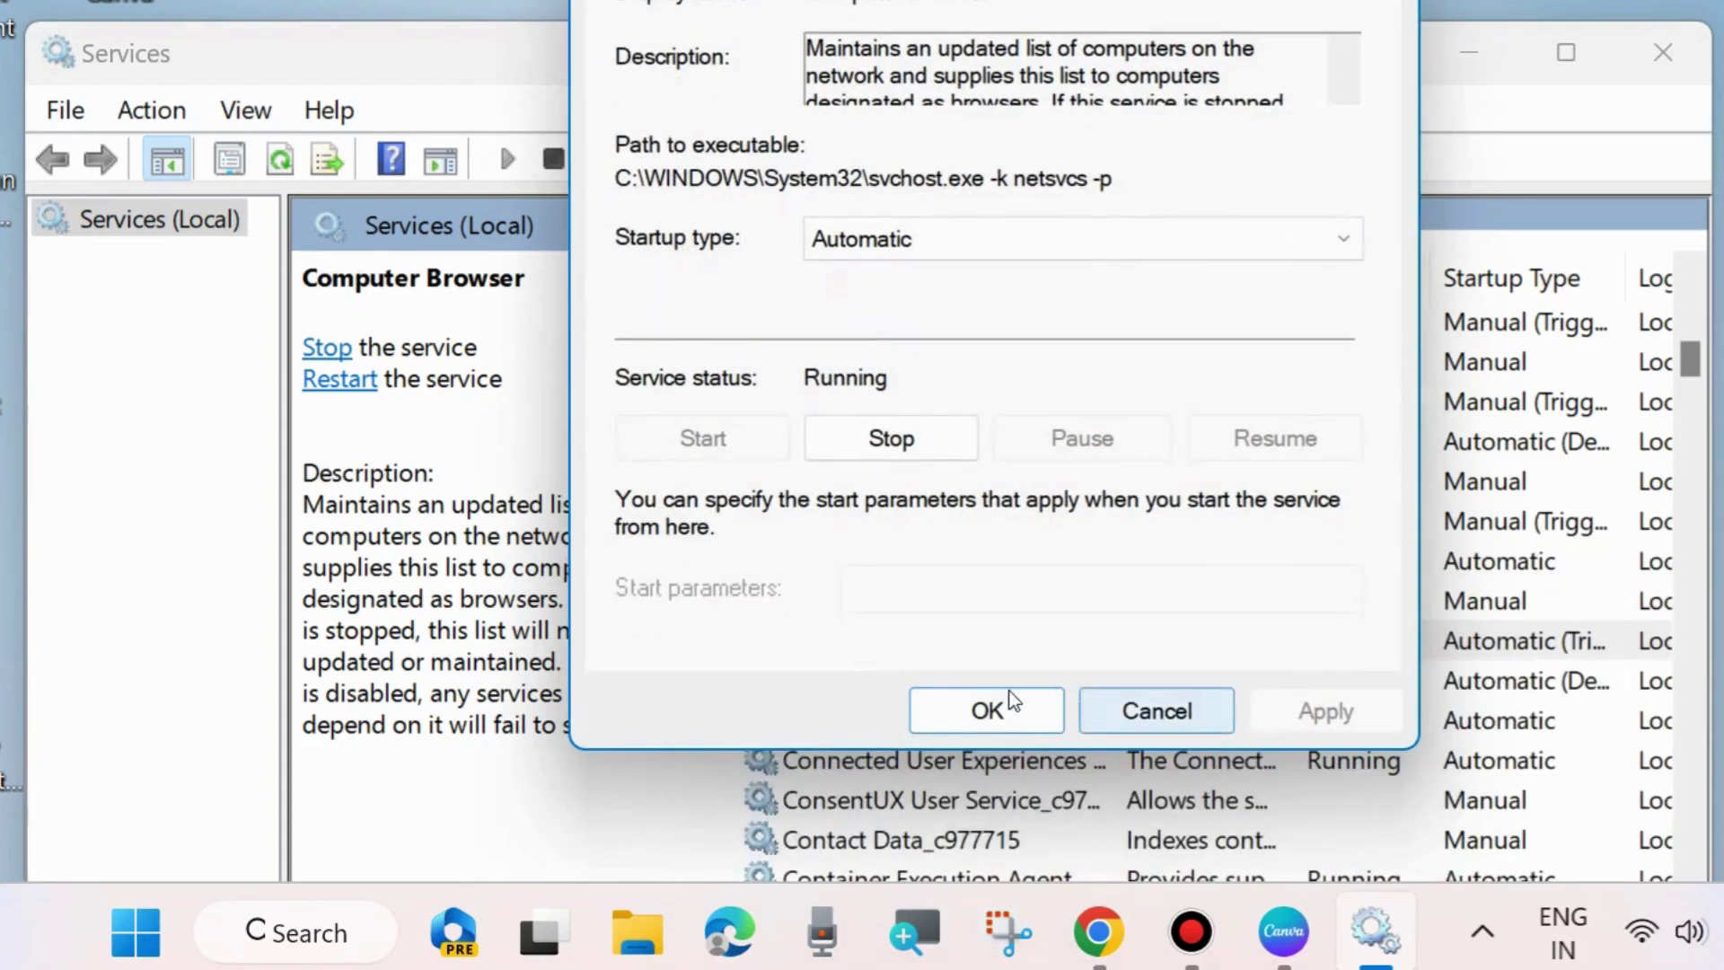
left_click(987, 710)
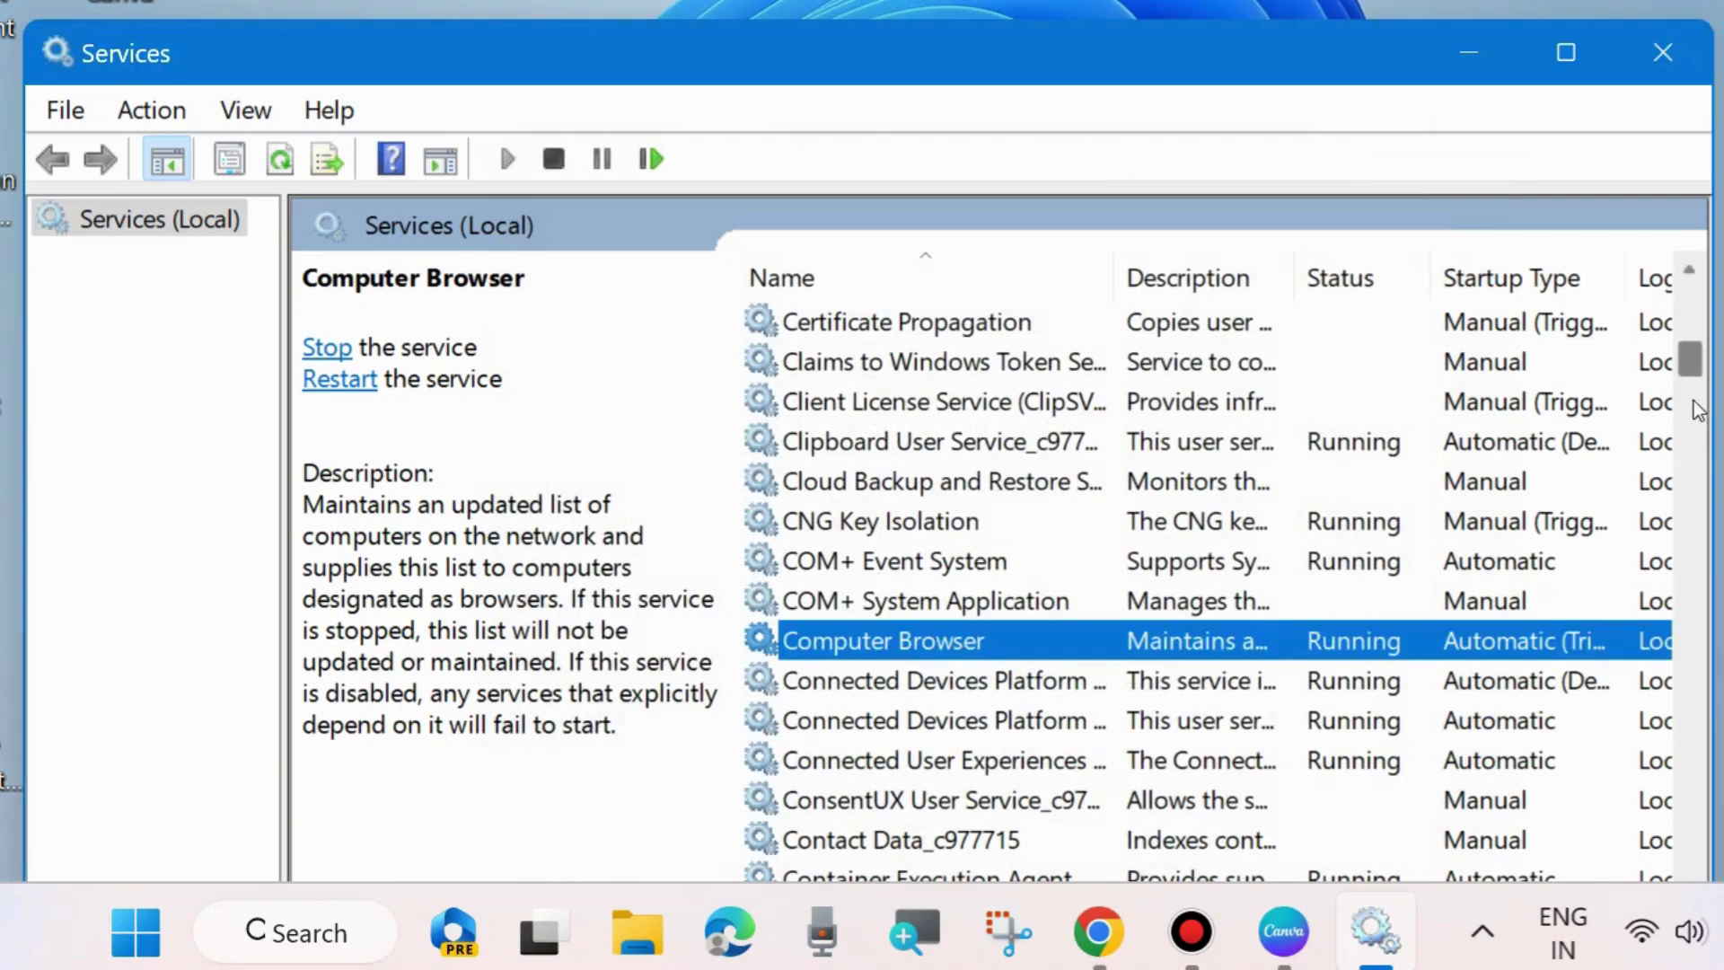
Find the Server service and open its properties to check the Automatic startup type
left_click_drag(1704, 377, 1686, 632)
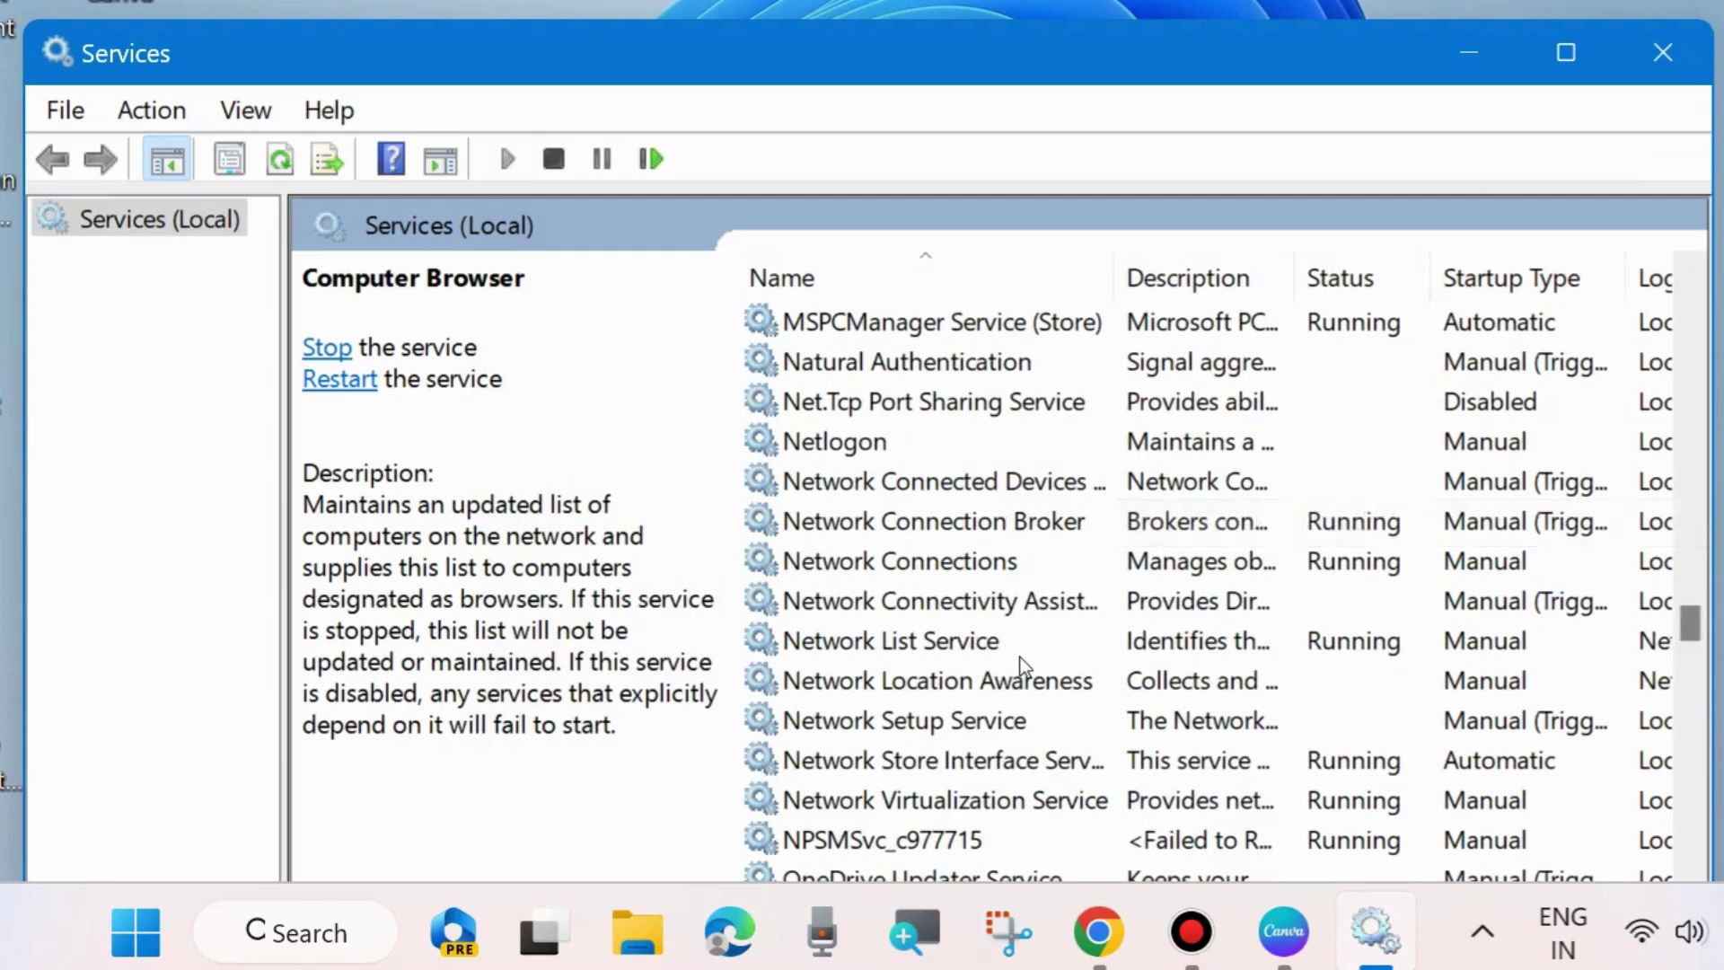
scroll(1020, 657, "down", 1)
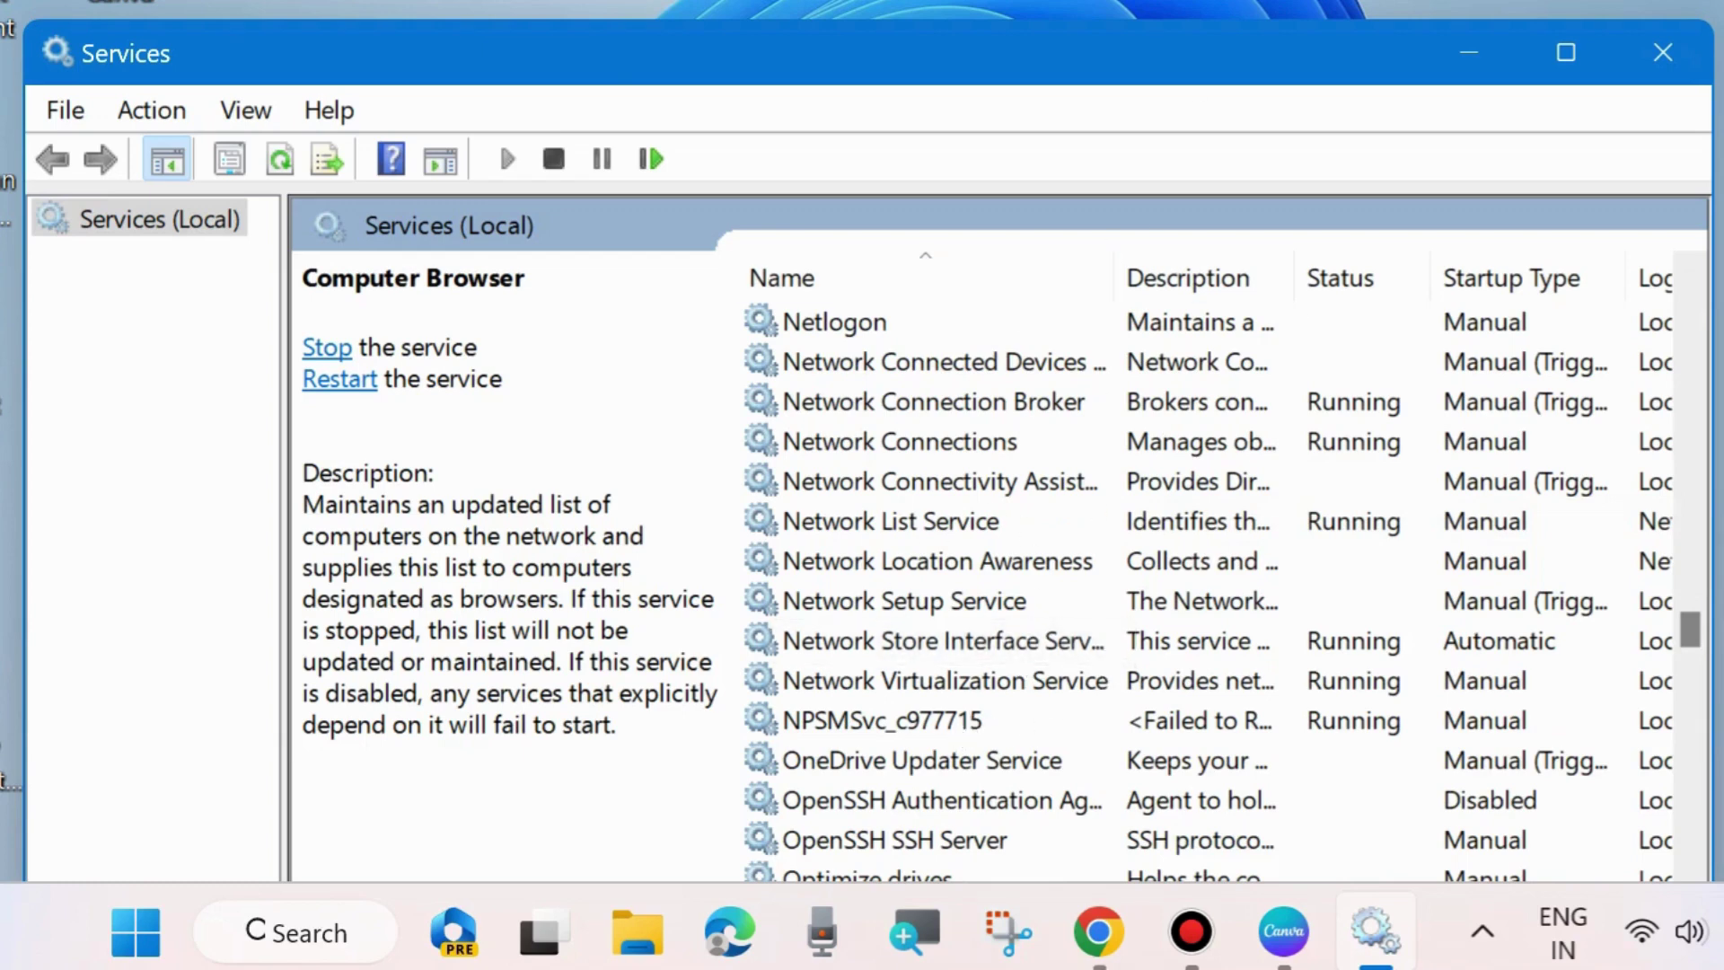
scroll(1199, 523, "down", 8)
scroll(988, 628, "down", 7)
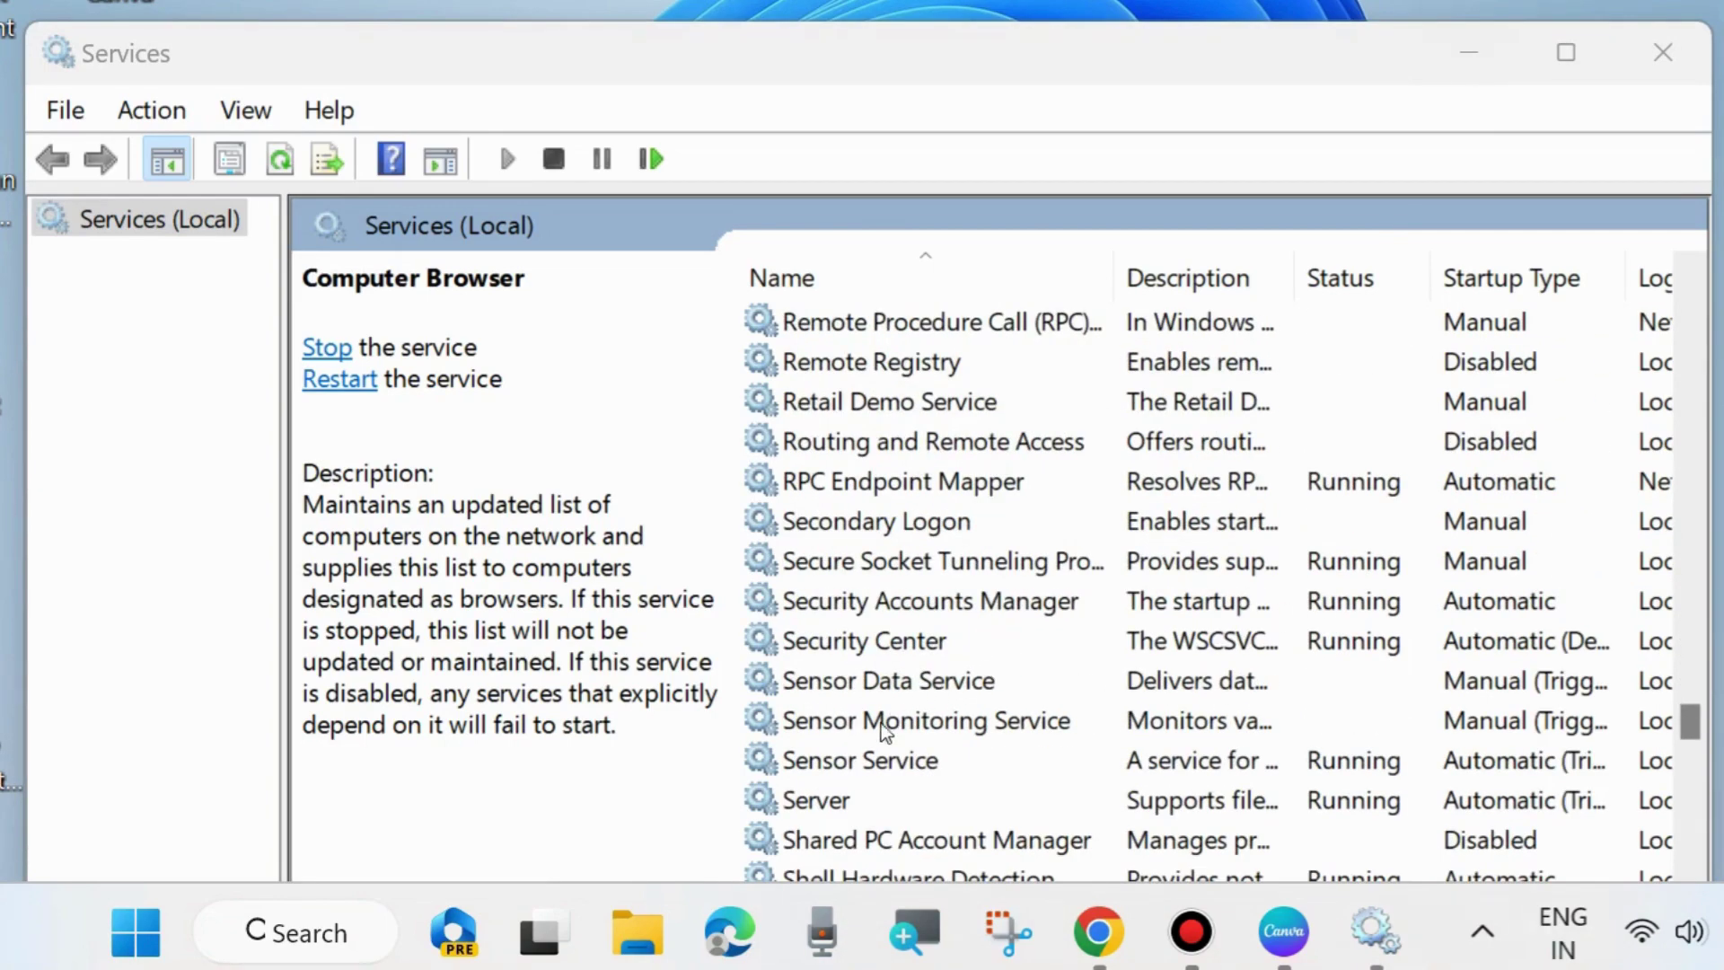
scroll(888, 849, "down", 2)
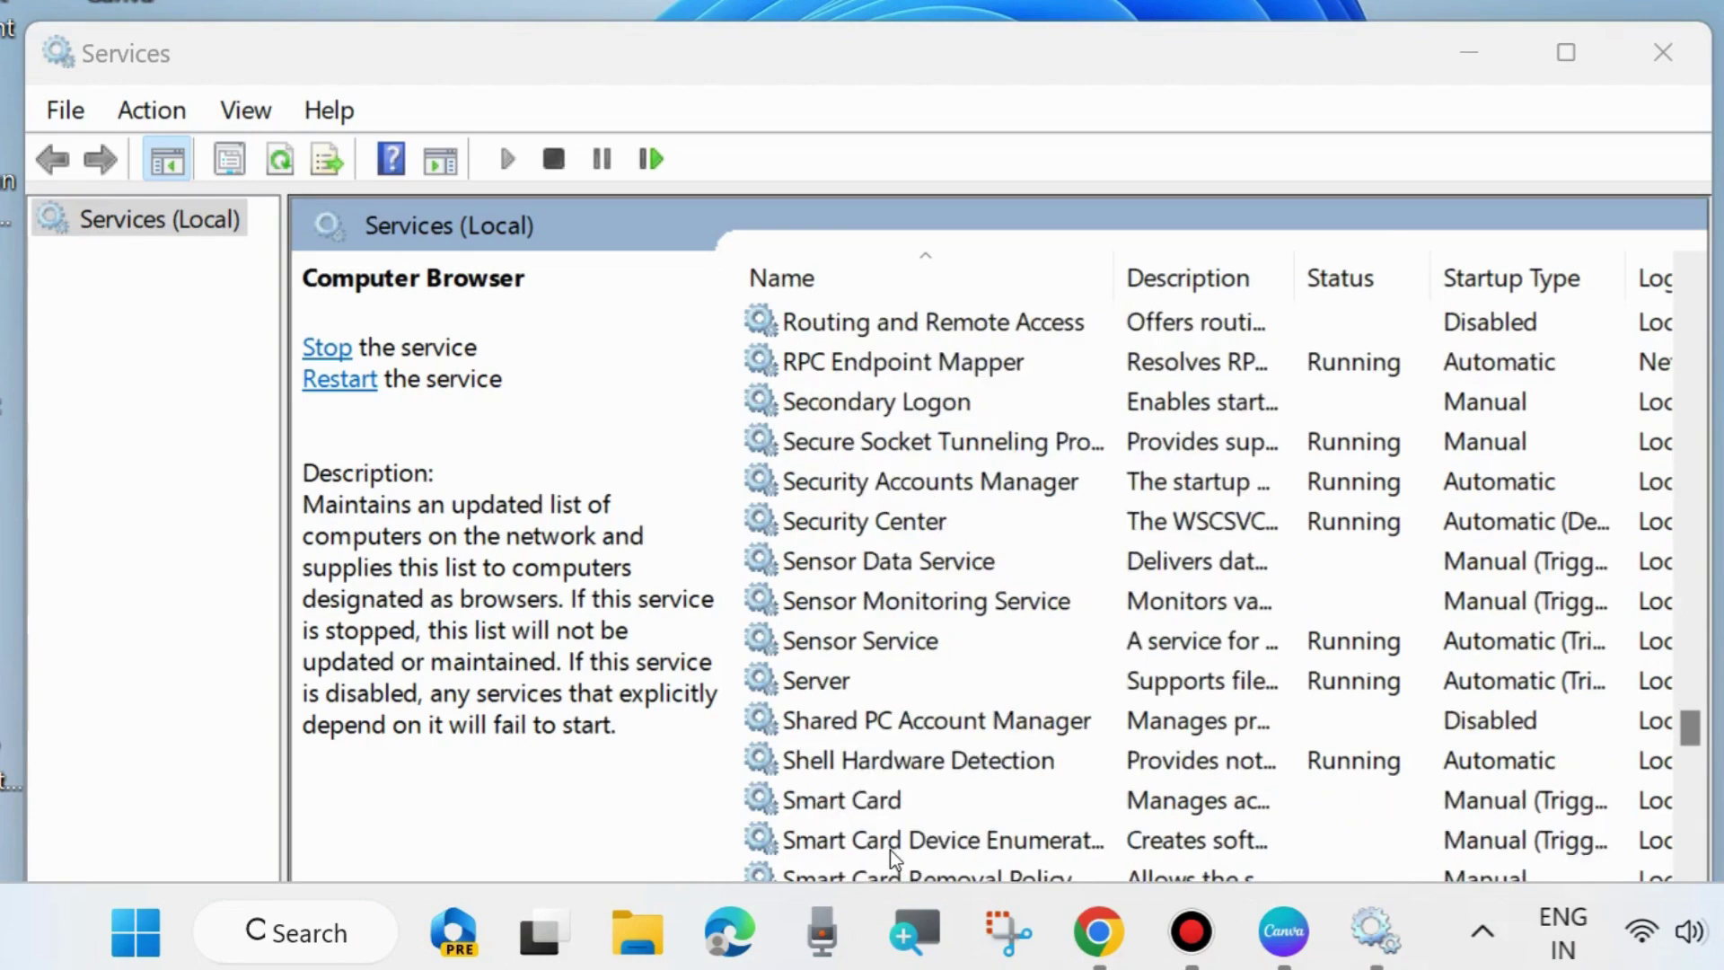
left_click(835, 566)
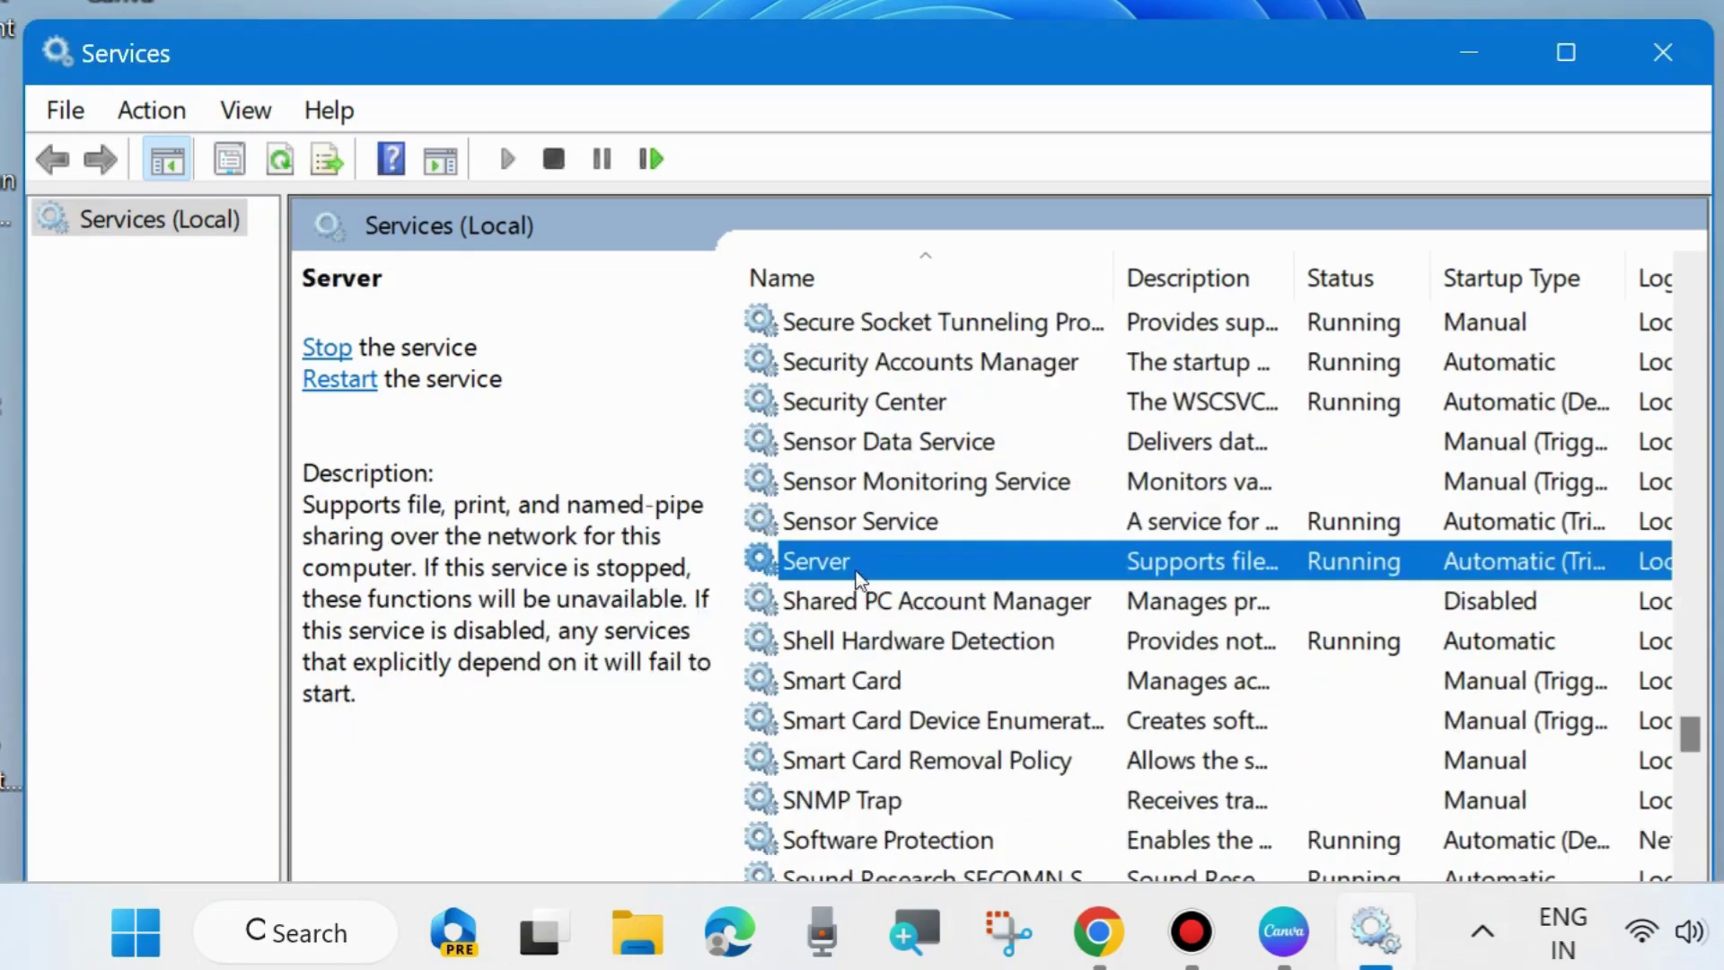
double_click(833, 563)
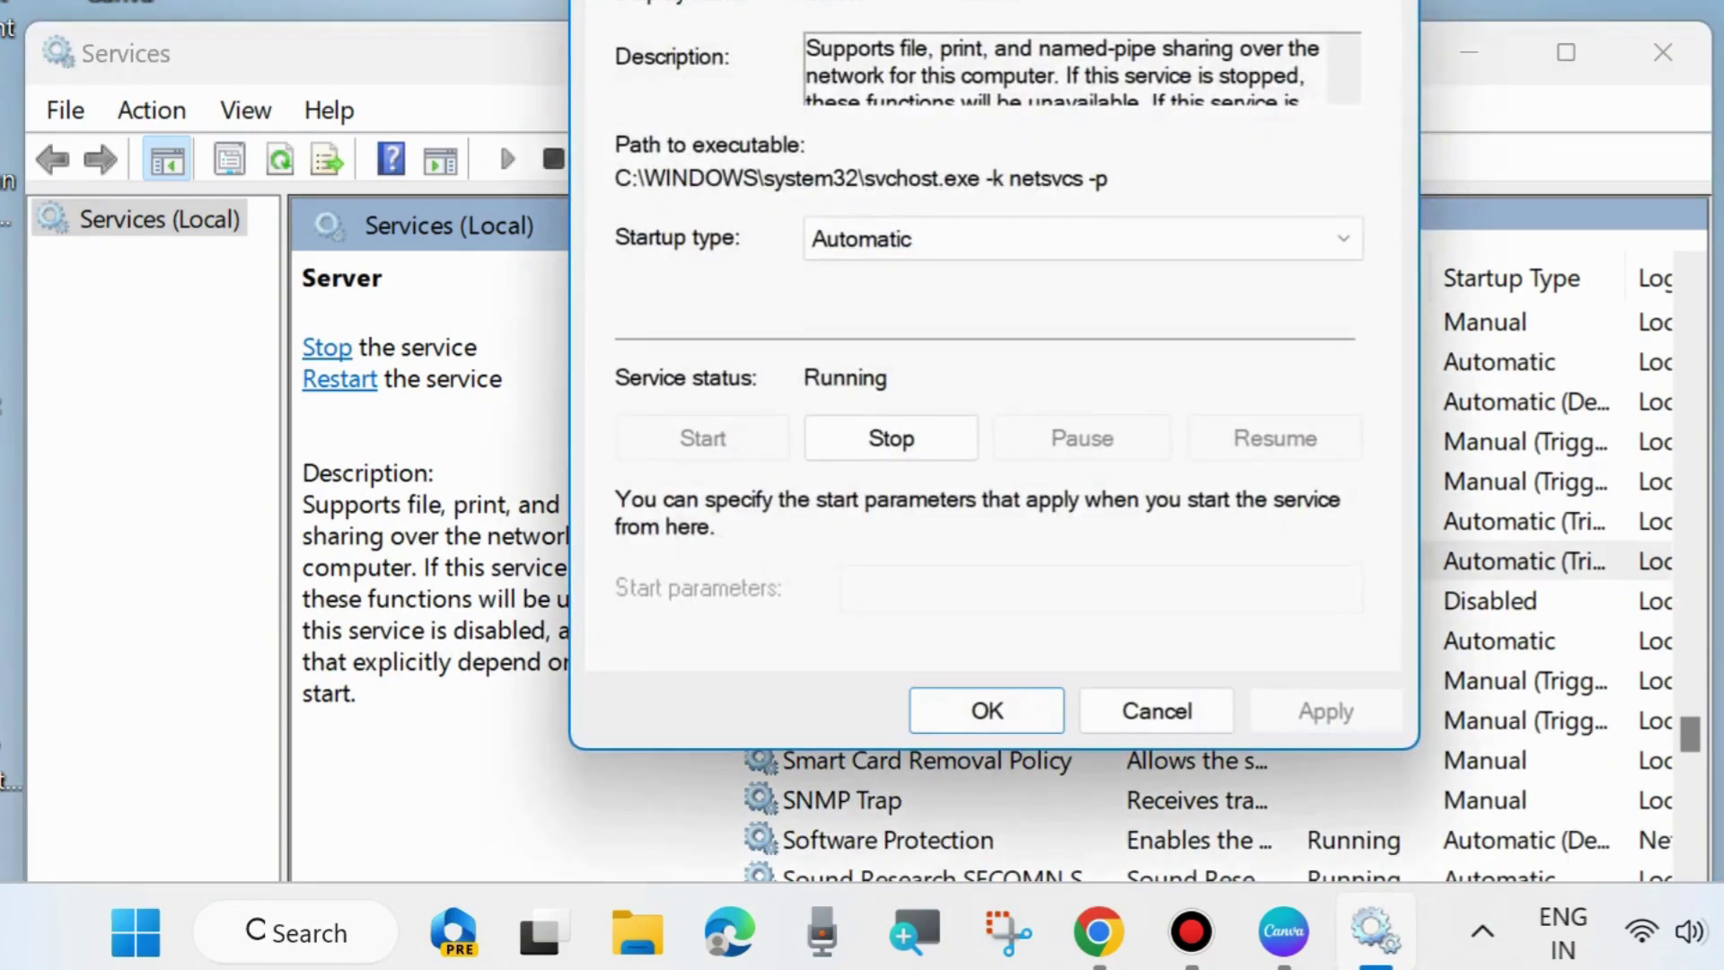
left_click_drag(975, 11, 971, 22)
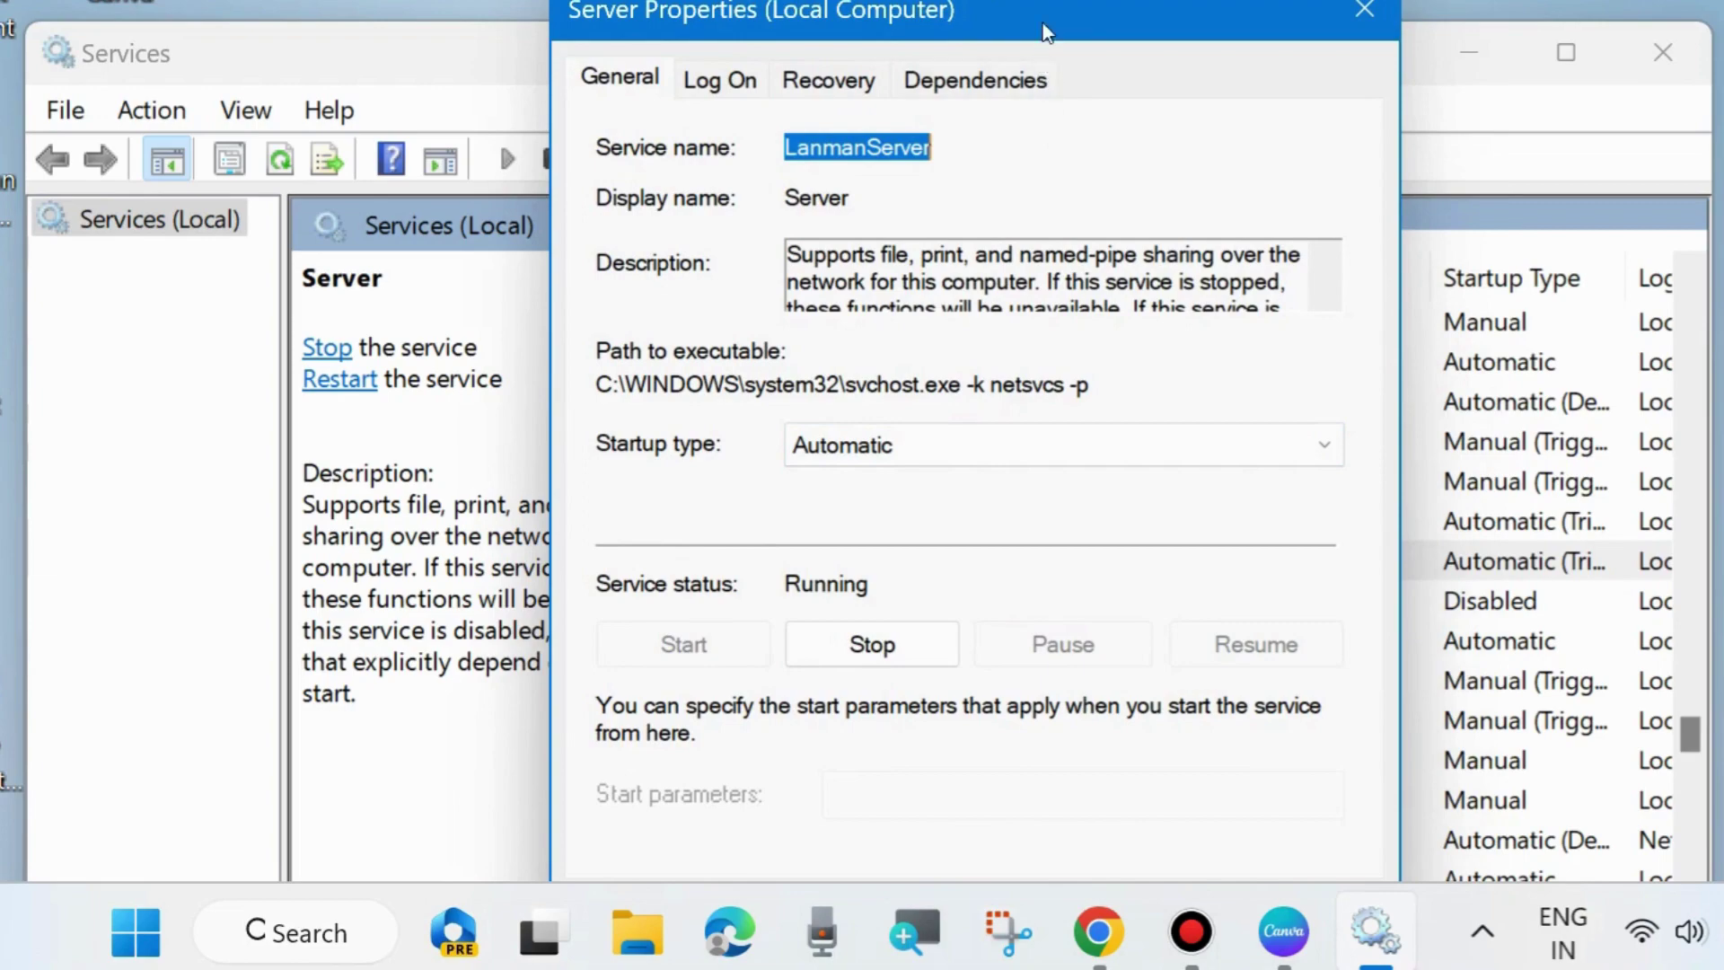
left_click_drag(1047, 2, 1070, 0)
Confirm Server, then TCP/IP NetBIOS Helper, as Automatic, and close the Services window
left_click(991, 723)
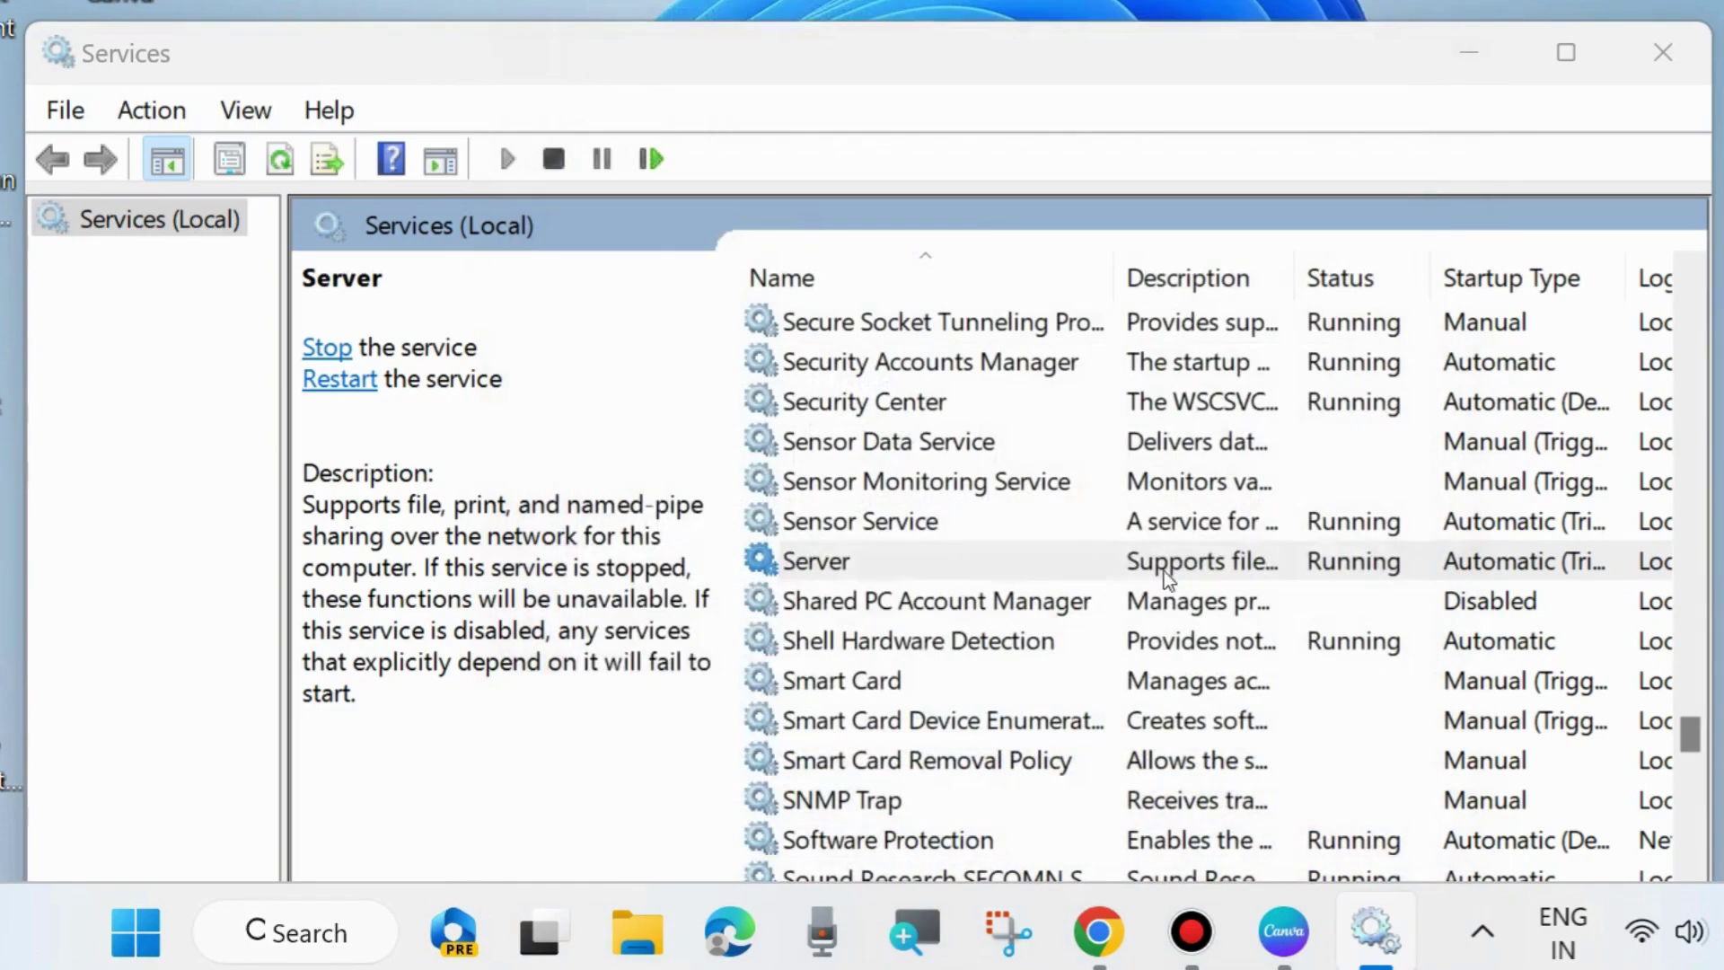
scroll(1011, 724, "down", 13)
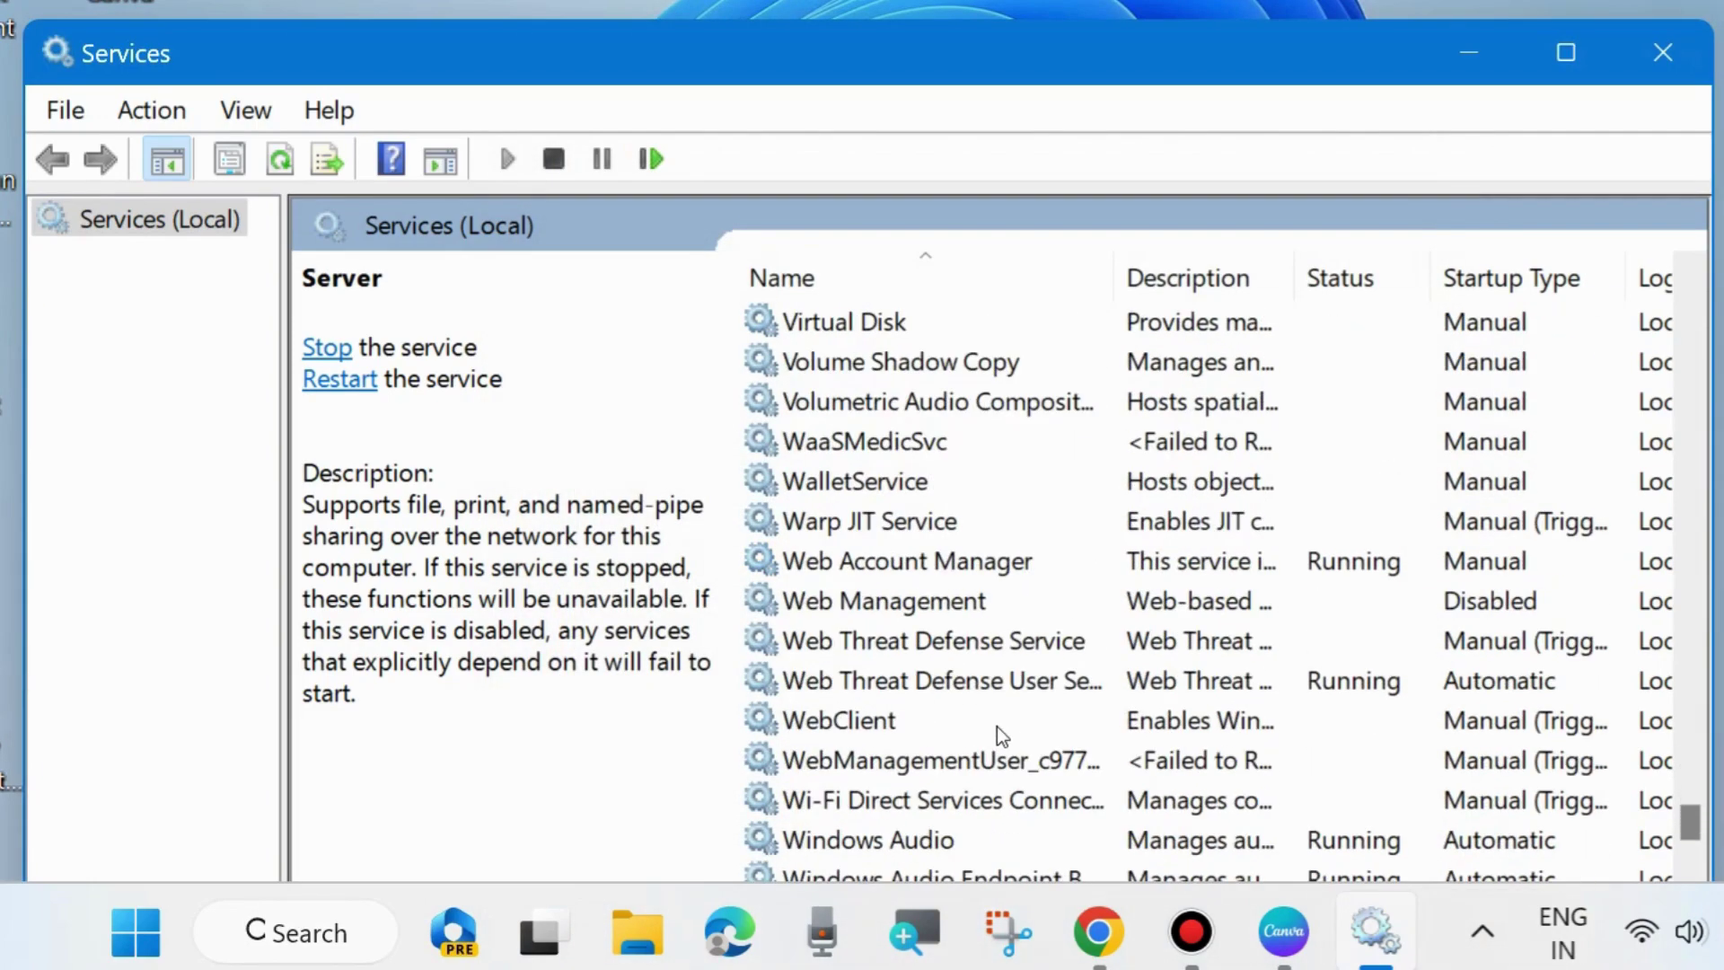
scroll(1002, 732, "up", 3)
scroll(997, 725, "up", 2)
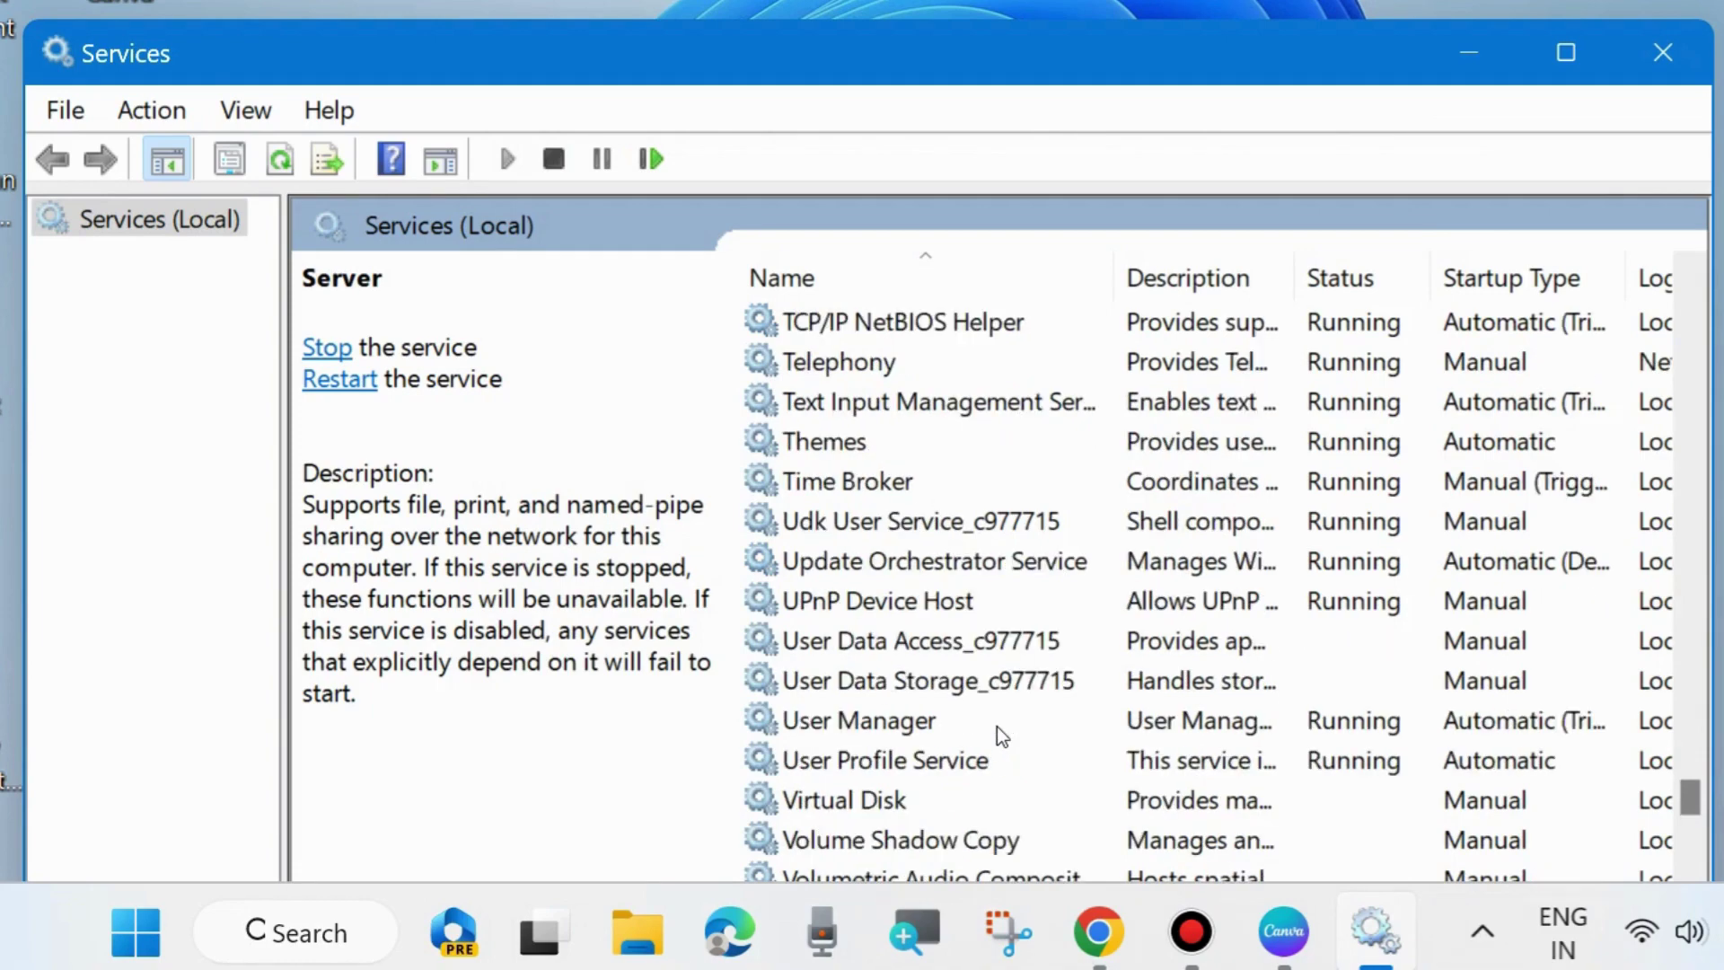
left_click(921, 445)
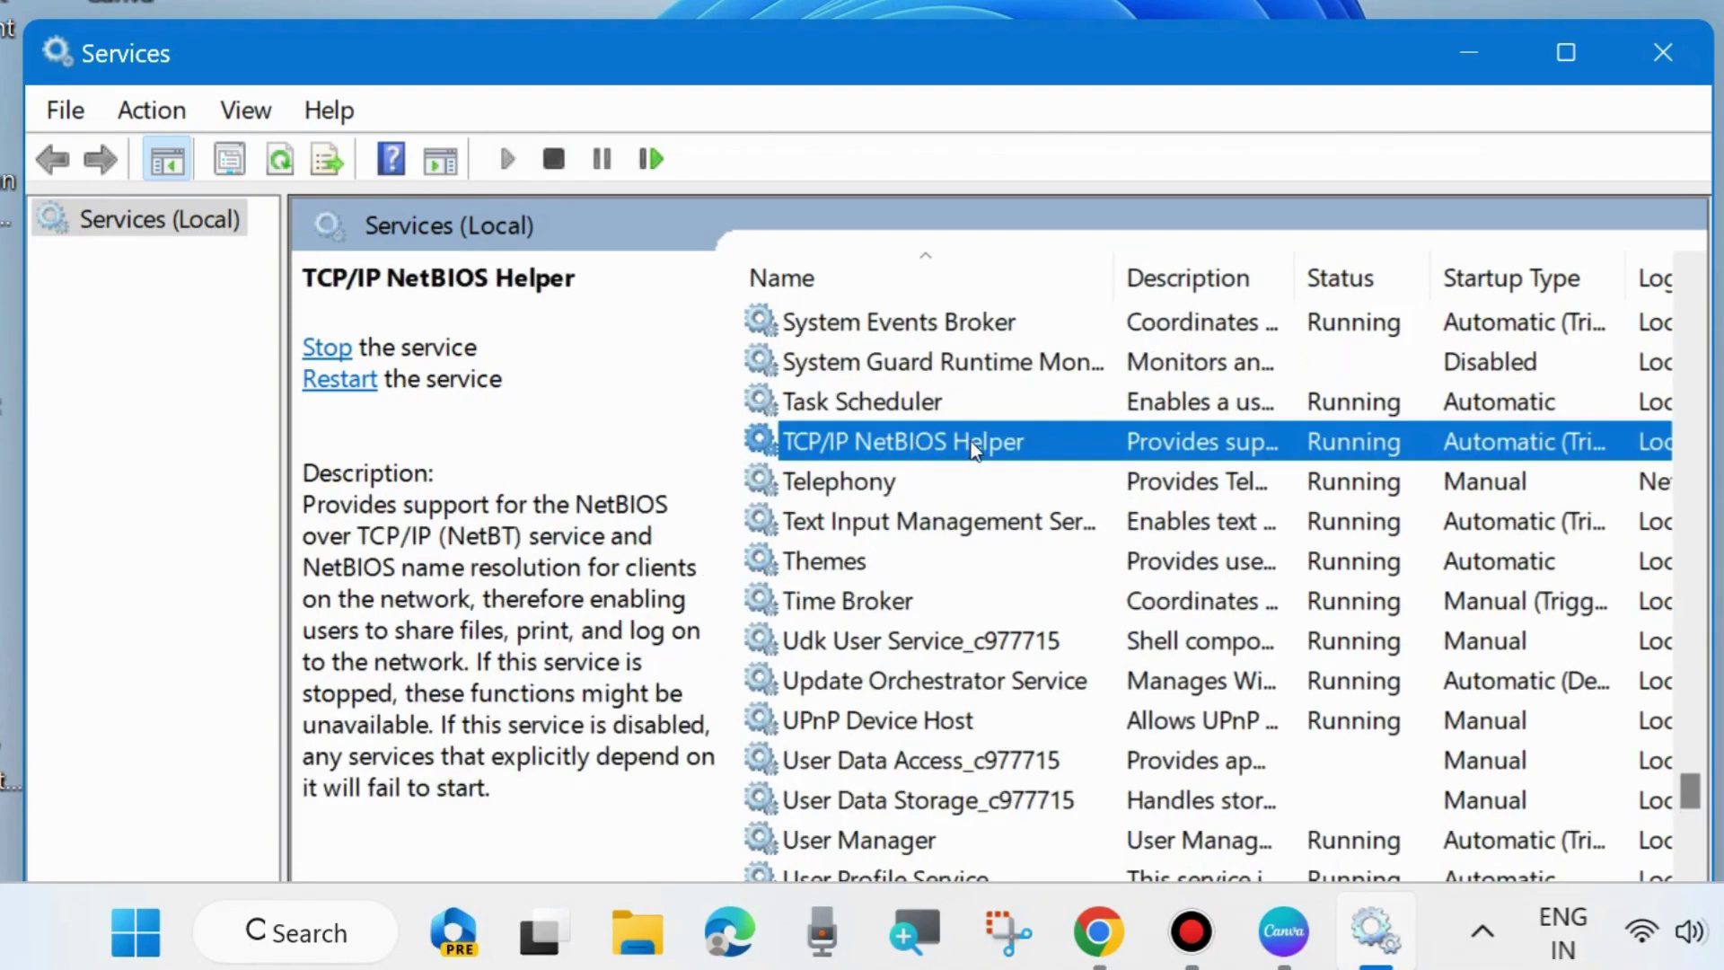
double_click(939, 442)
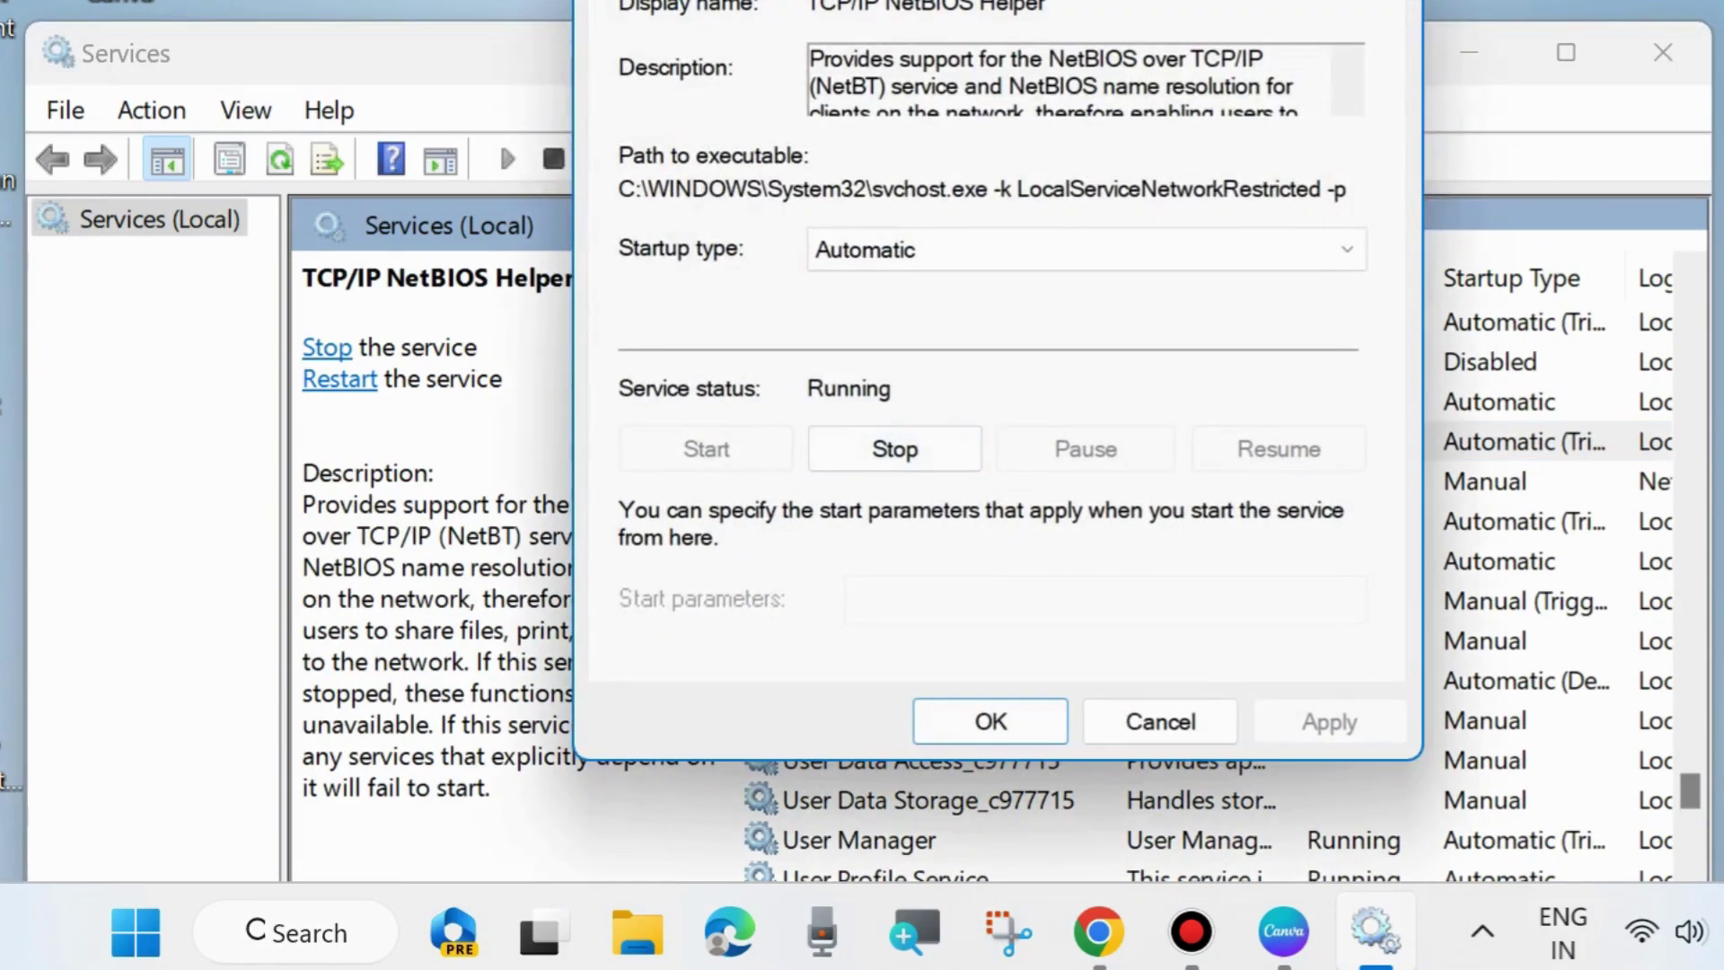
left_click_drag(1023, 0, 993, 127)
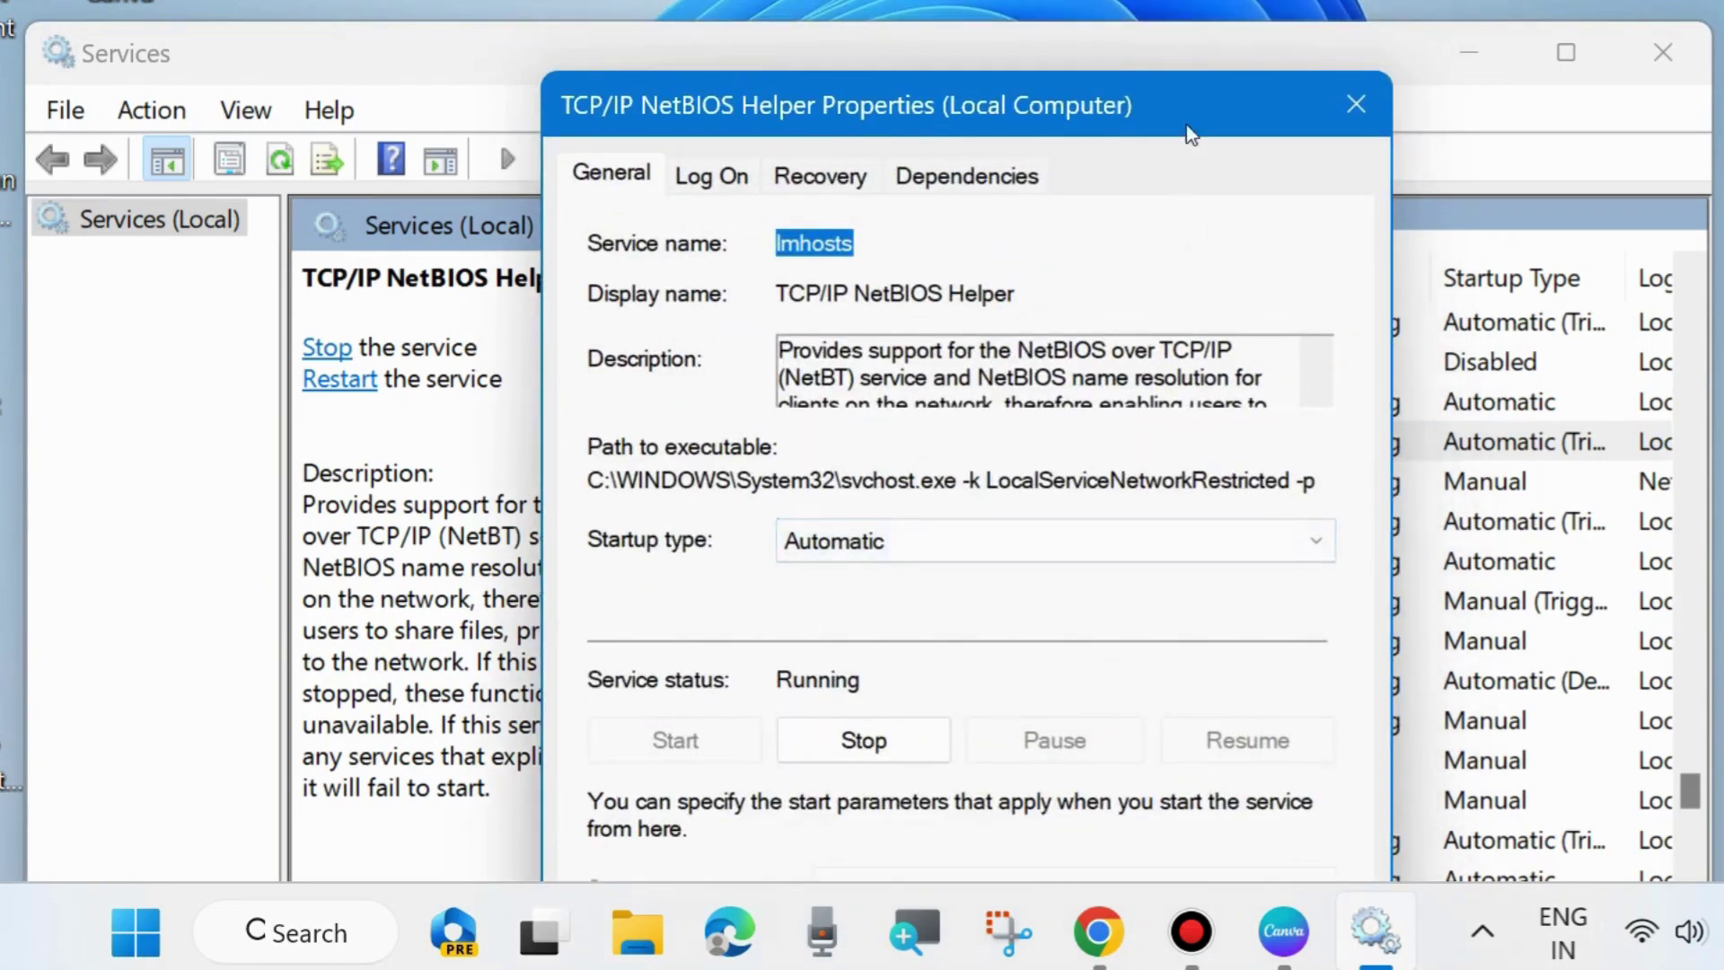
left_click_drag(1184, 111, 1197, 0)
left_click(1002, 774)
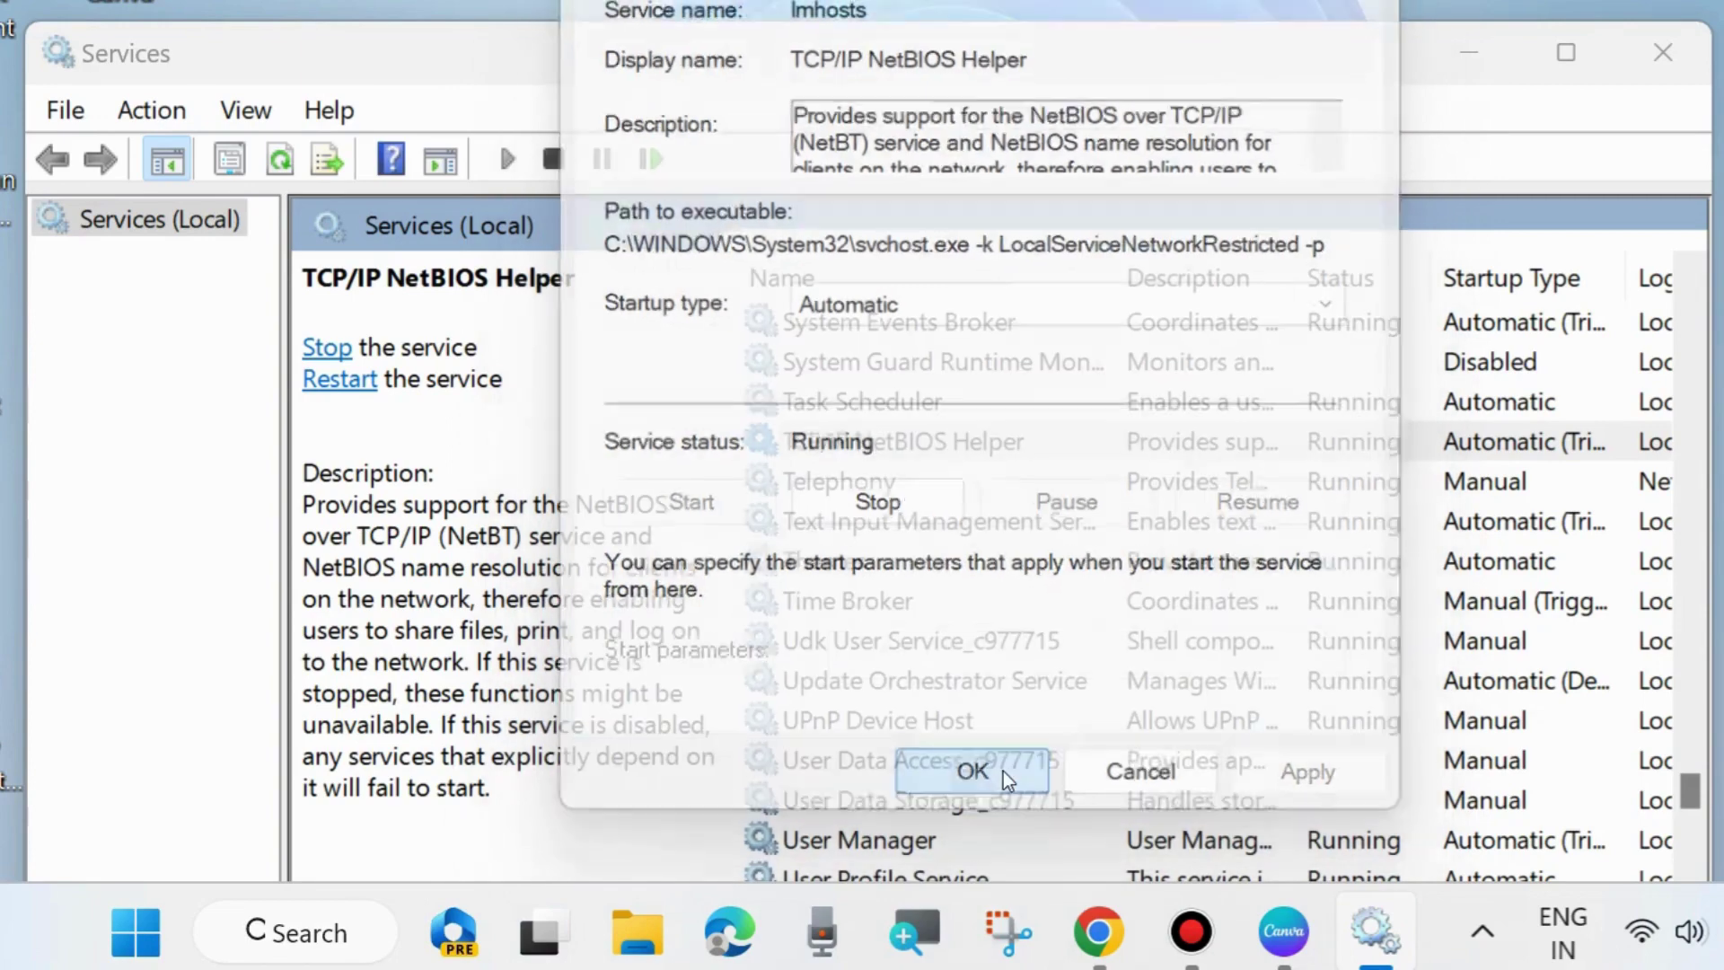
left_click(1657, 50)
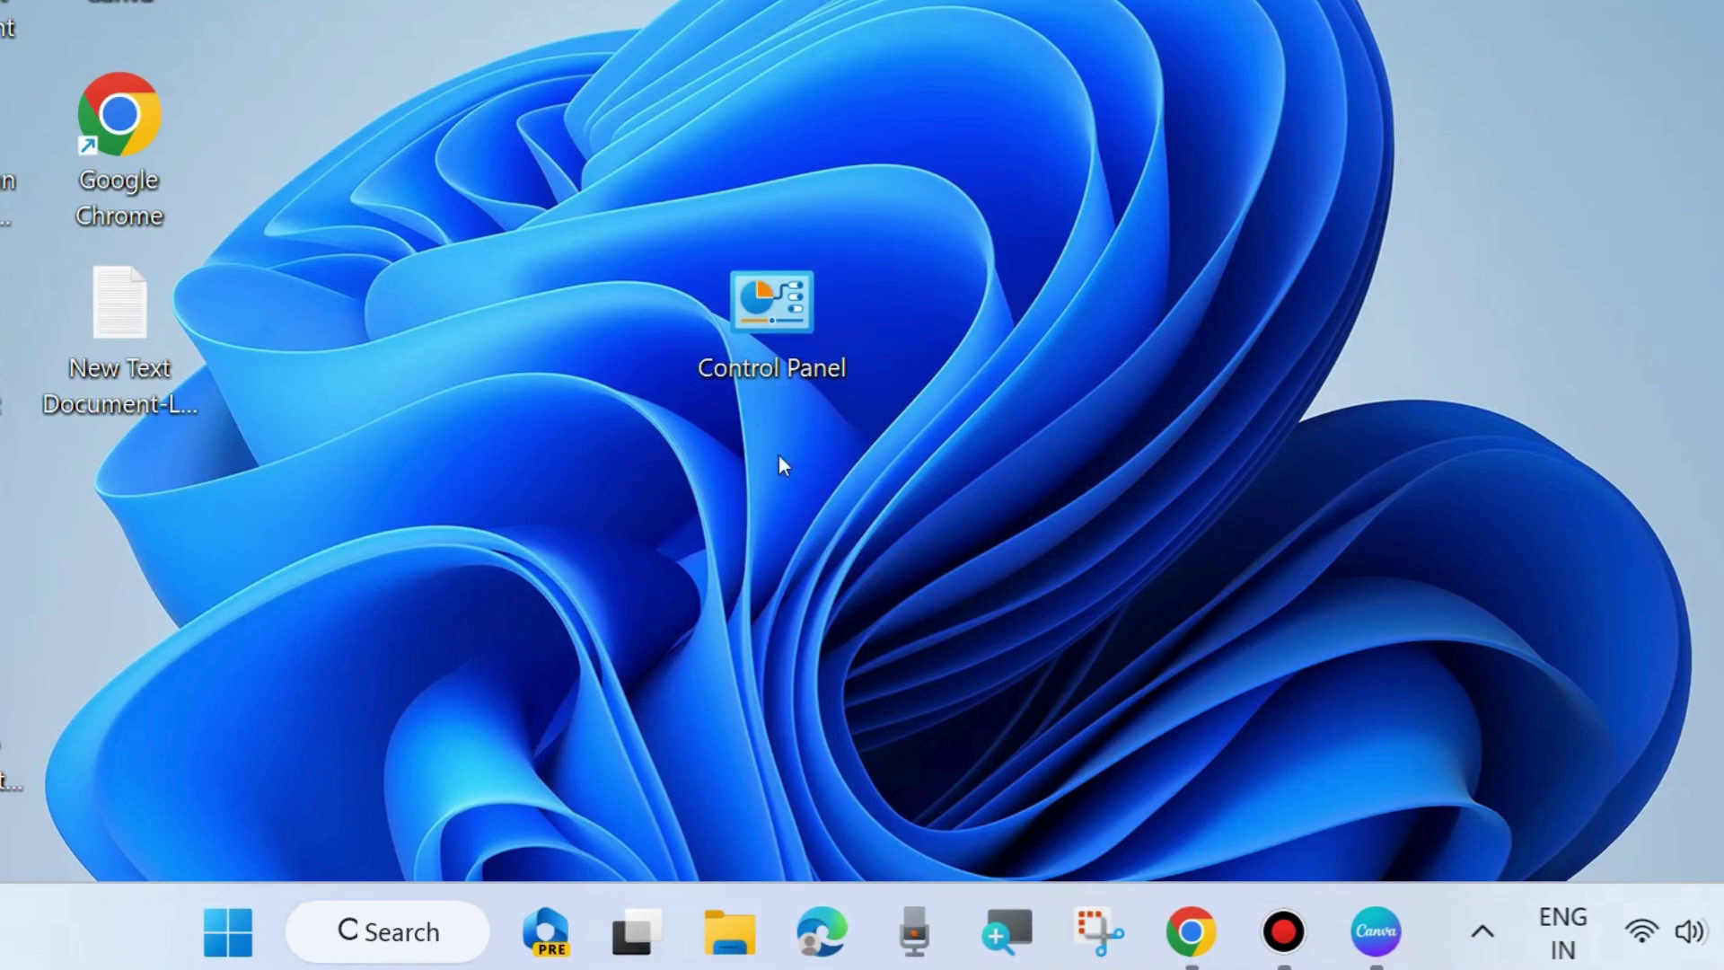
right_click(217, 919)
left_click(122, 559)
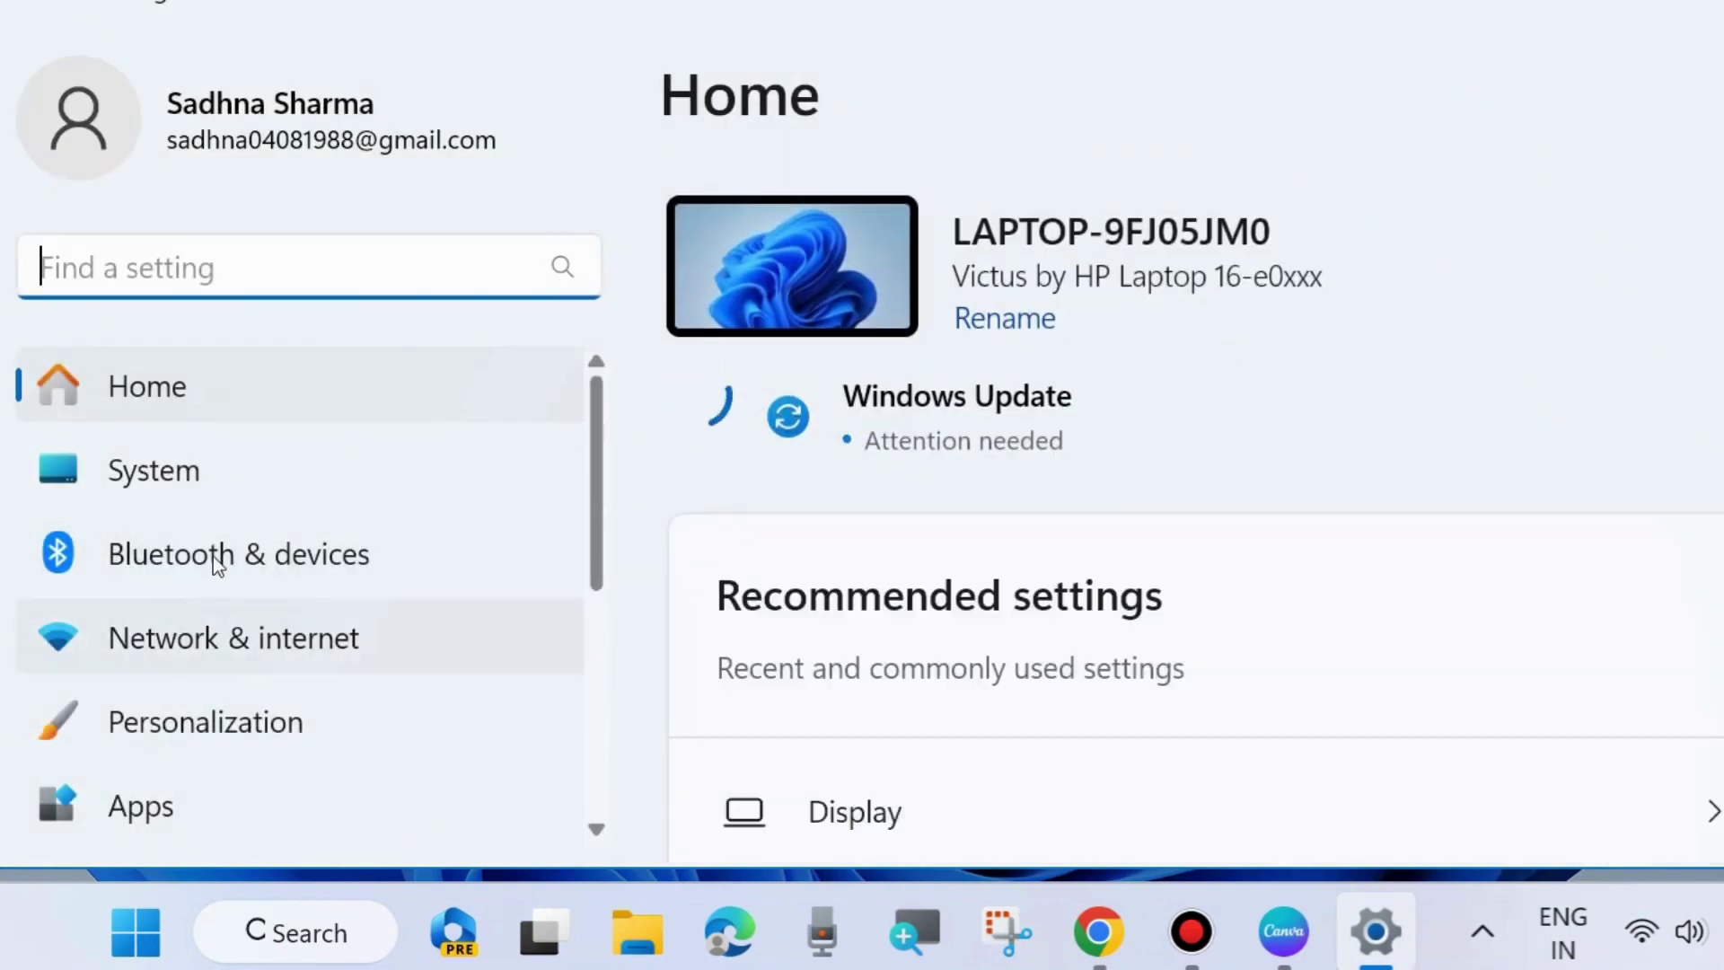
left_click(151, 484)
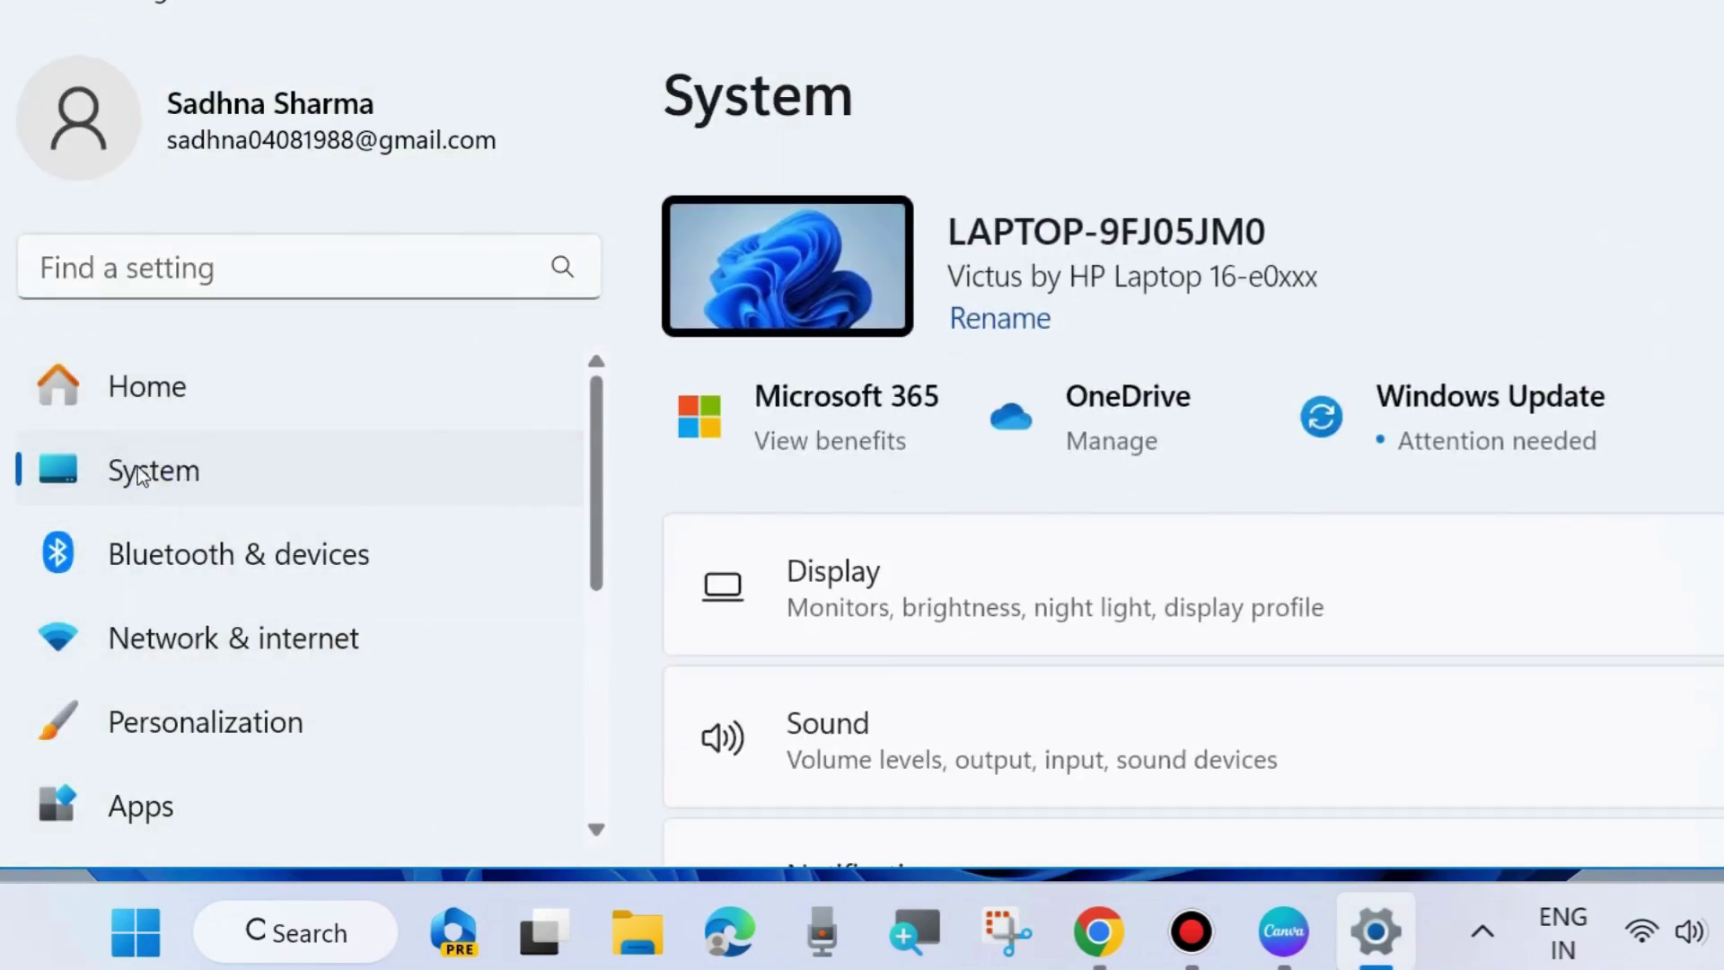
scroll(1014, 543, "down", 10)
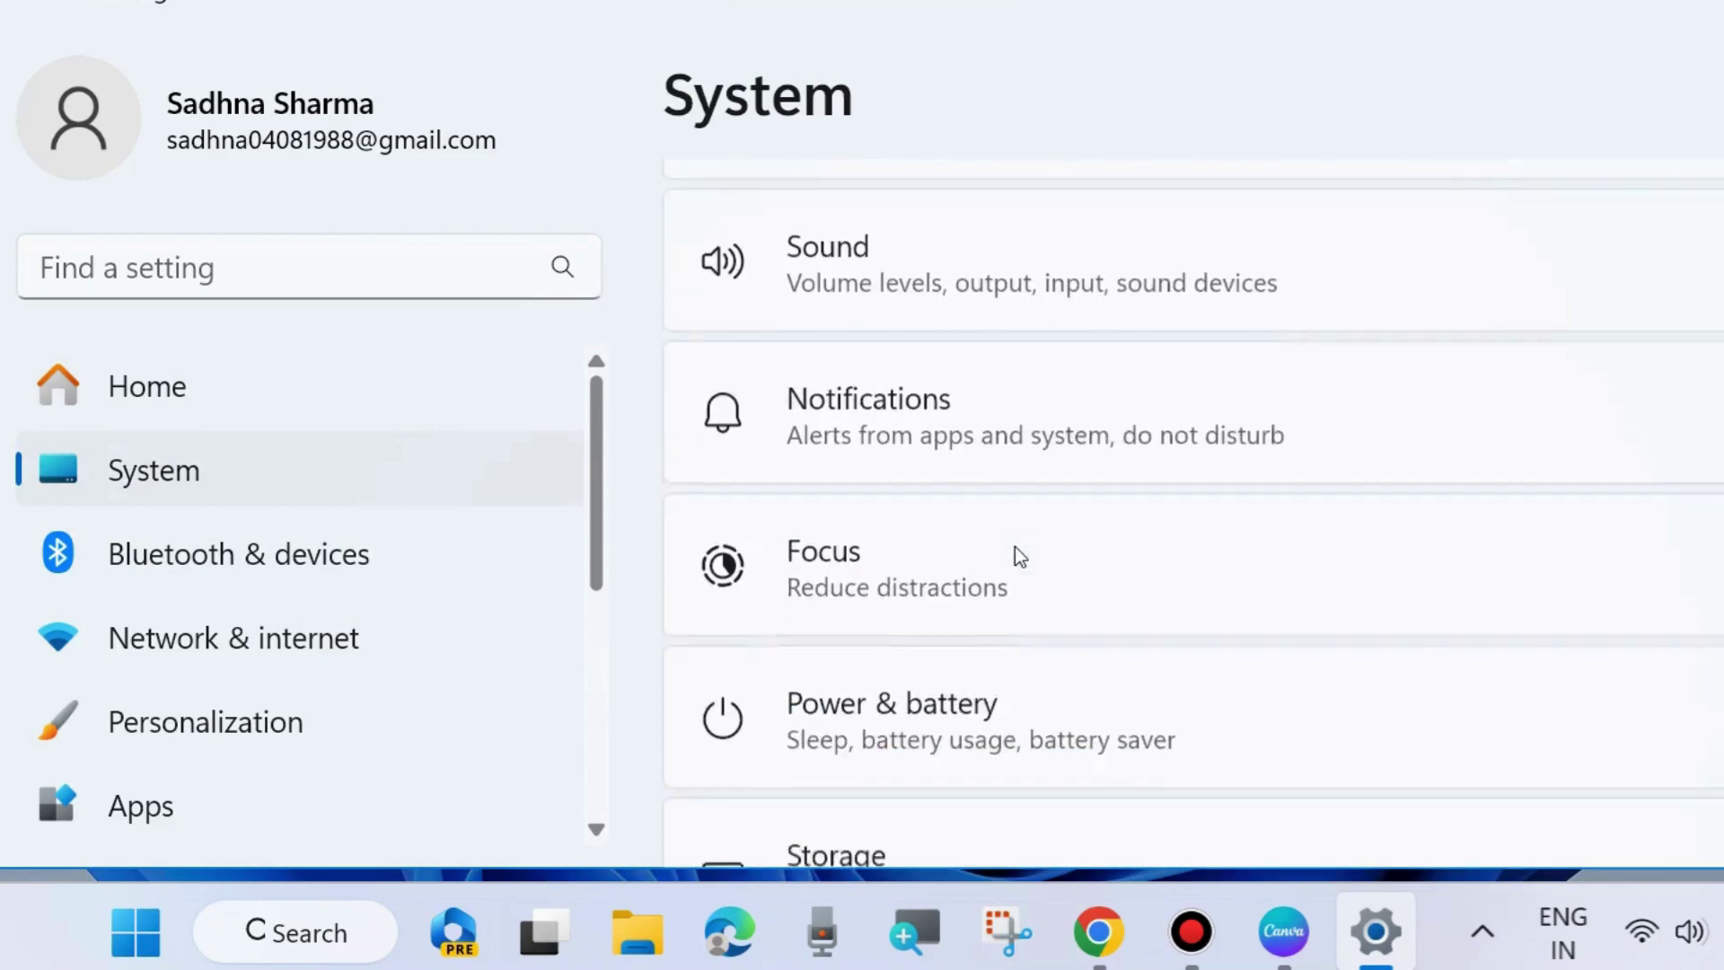
scroll(1014, 547, "down", 8)
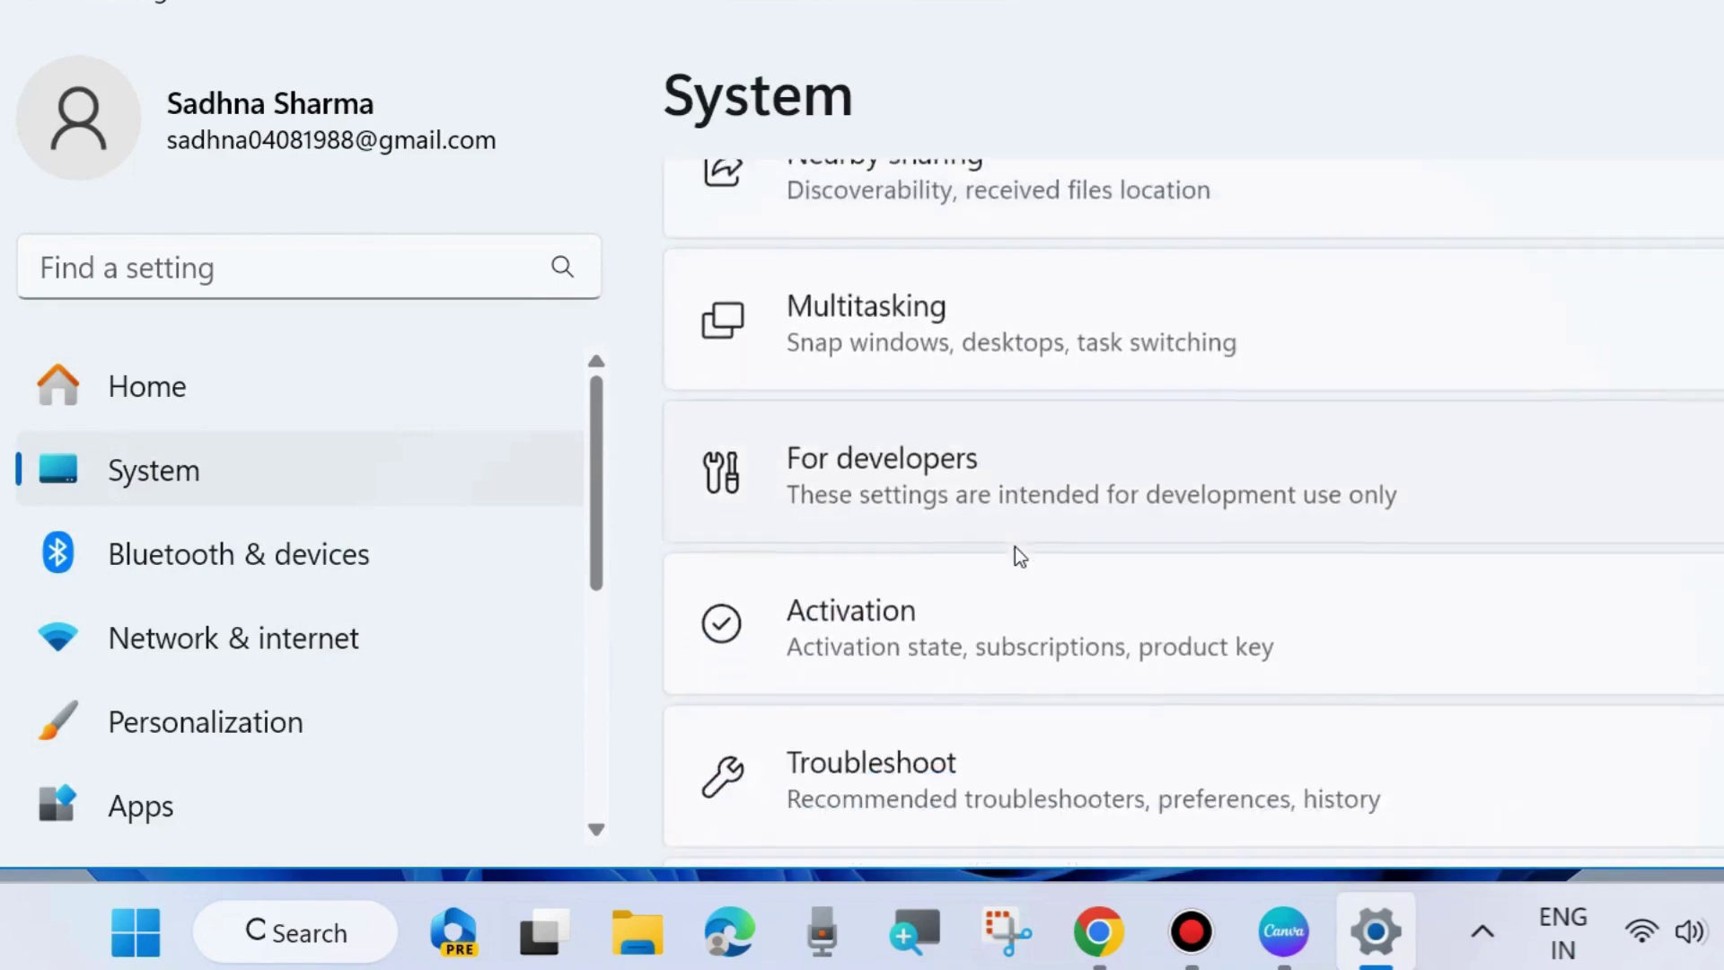
left_click(933, 543)
scroll(936, 537, "down", 5)
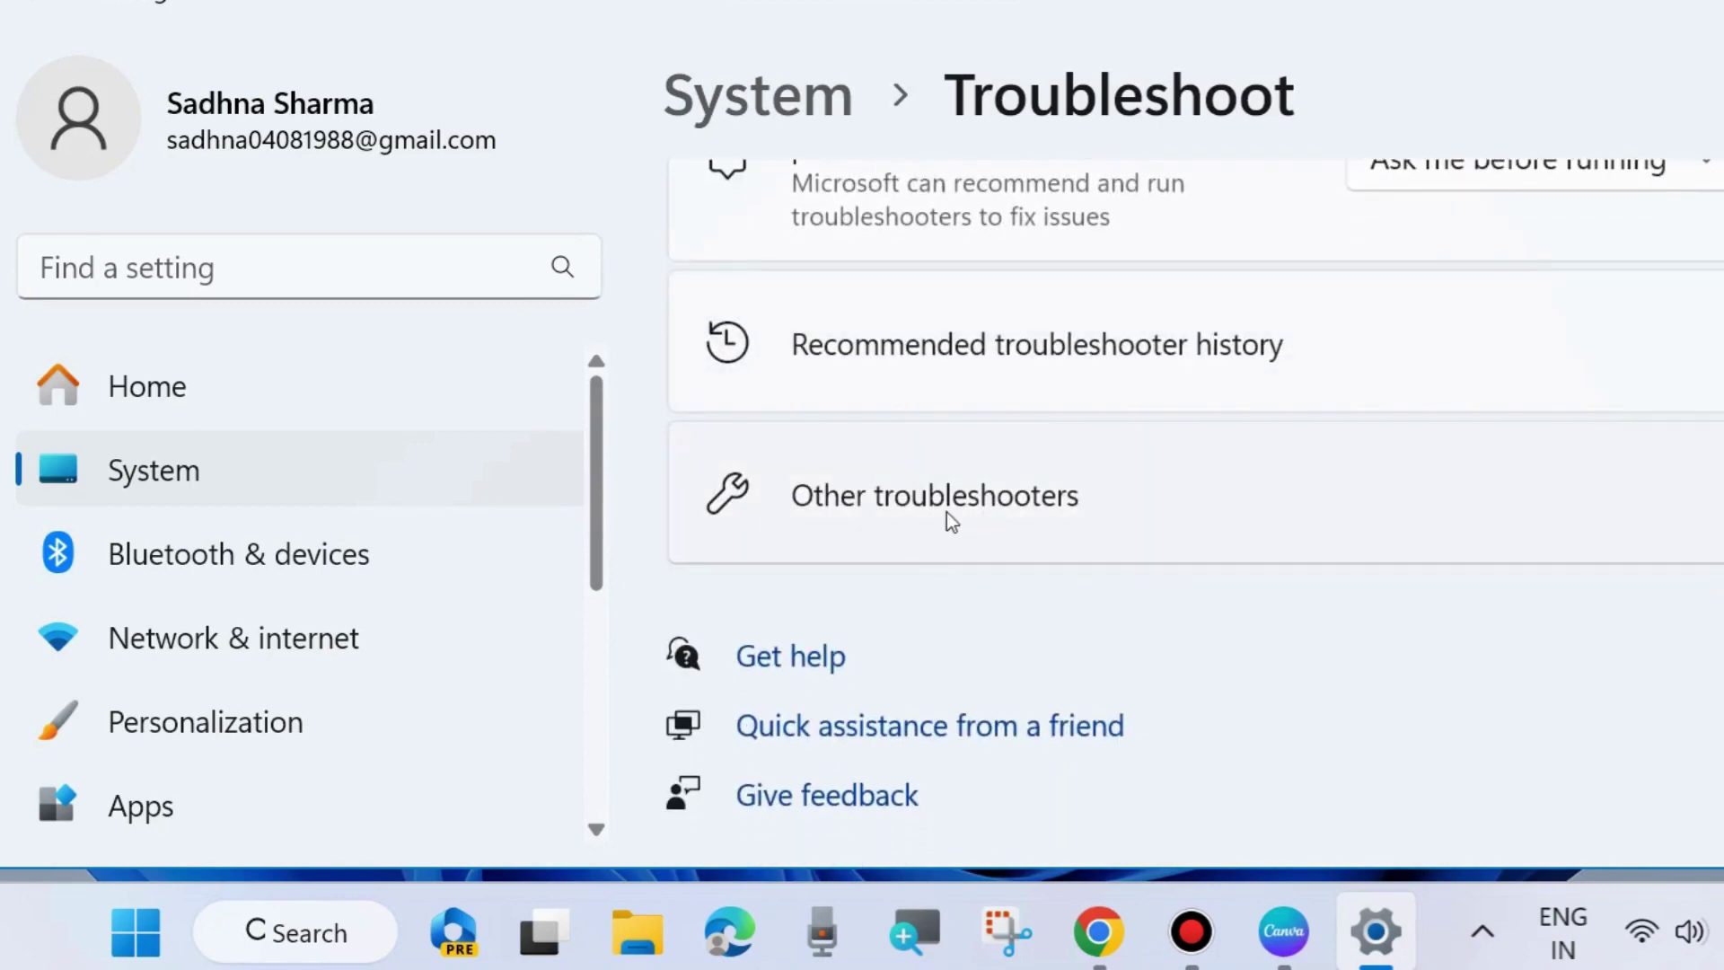
left_click(947, 513)
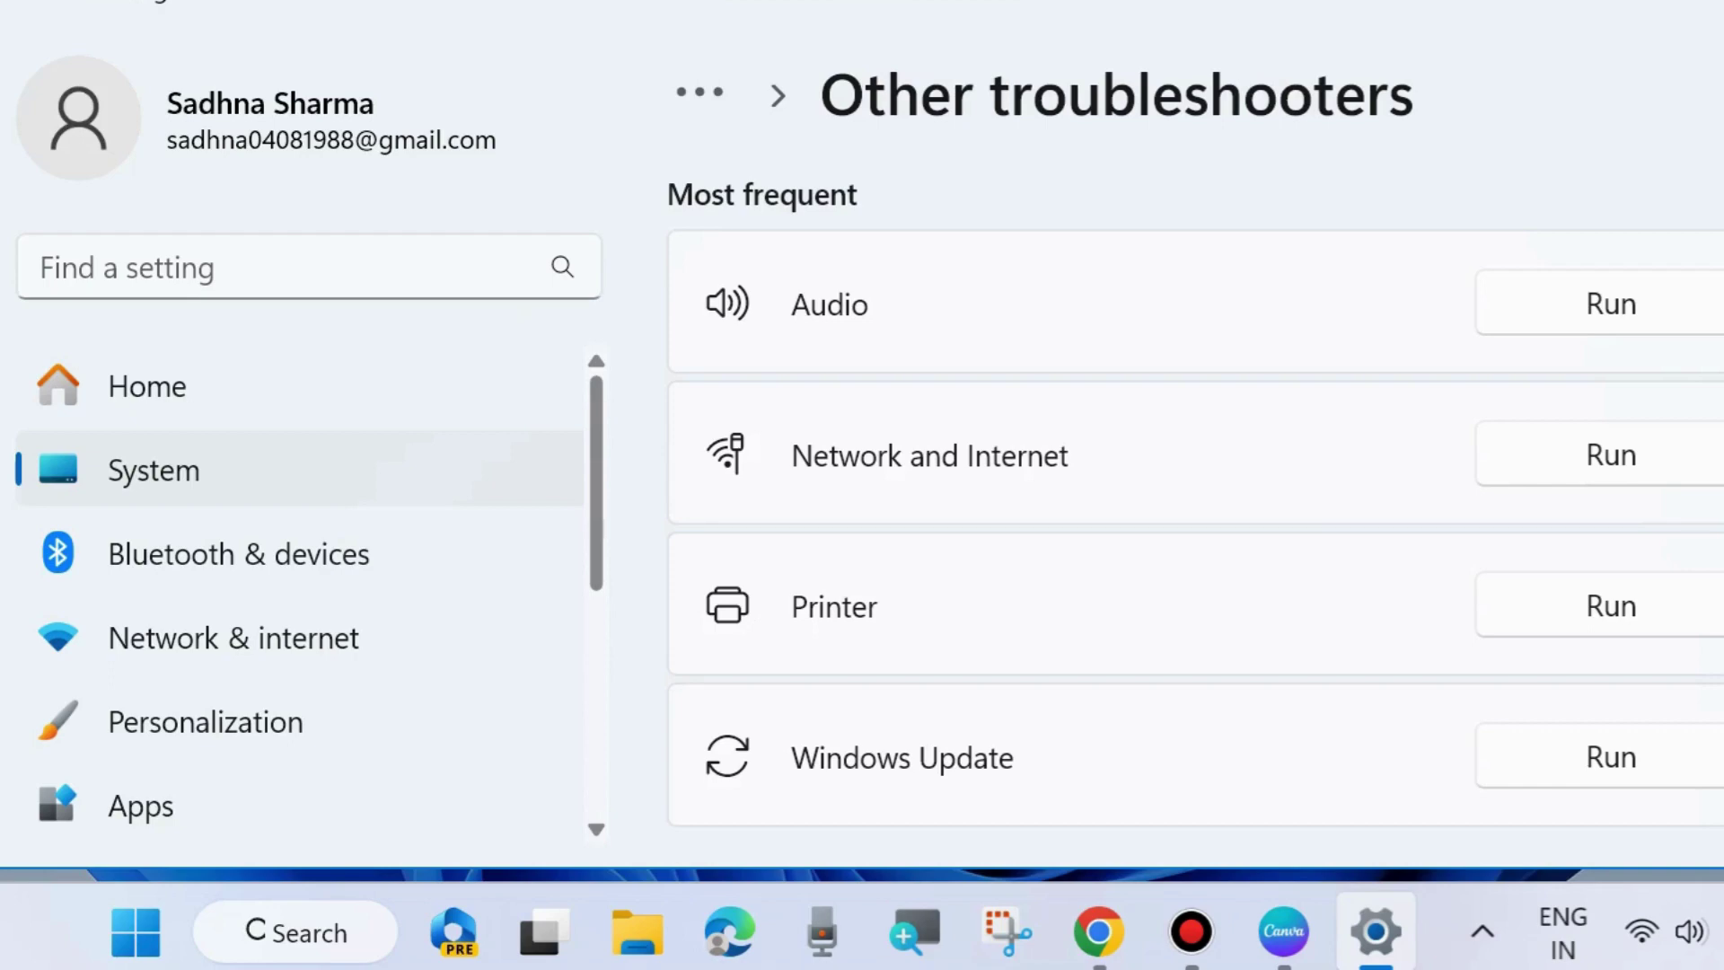
key("alt+F4")
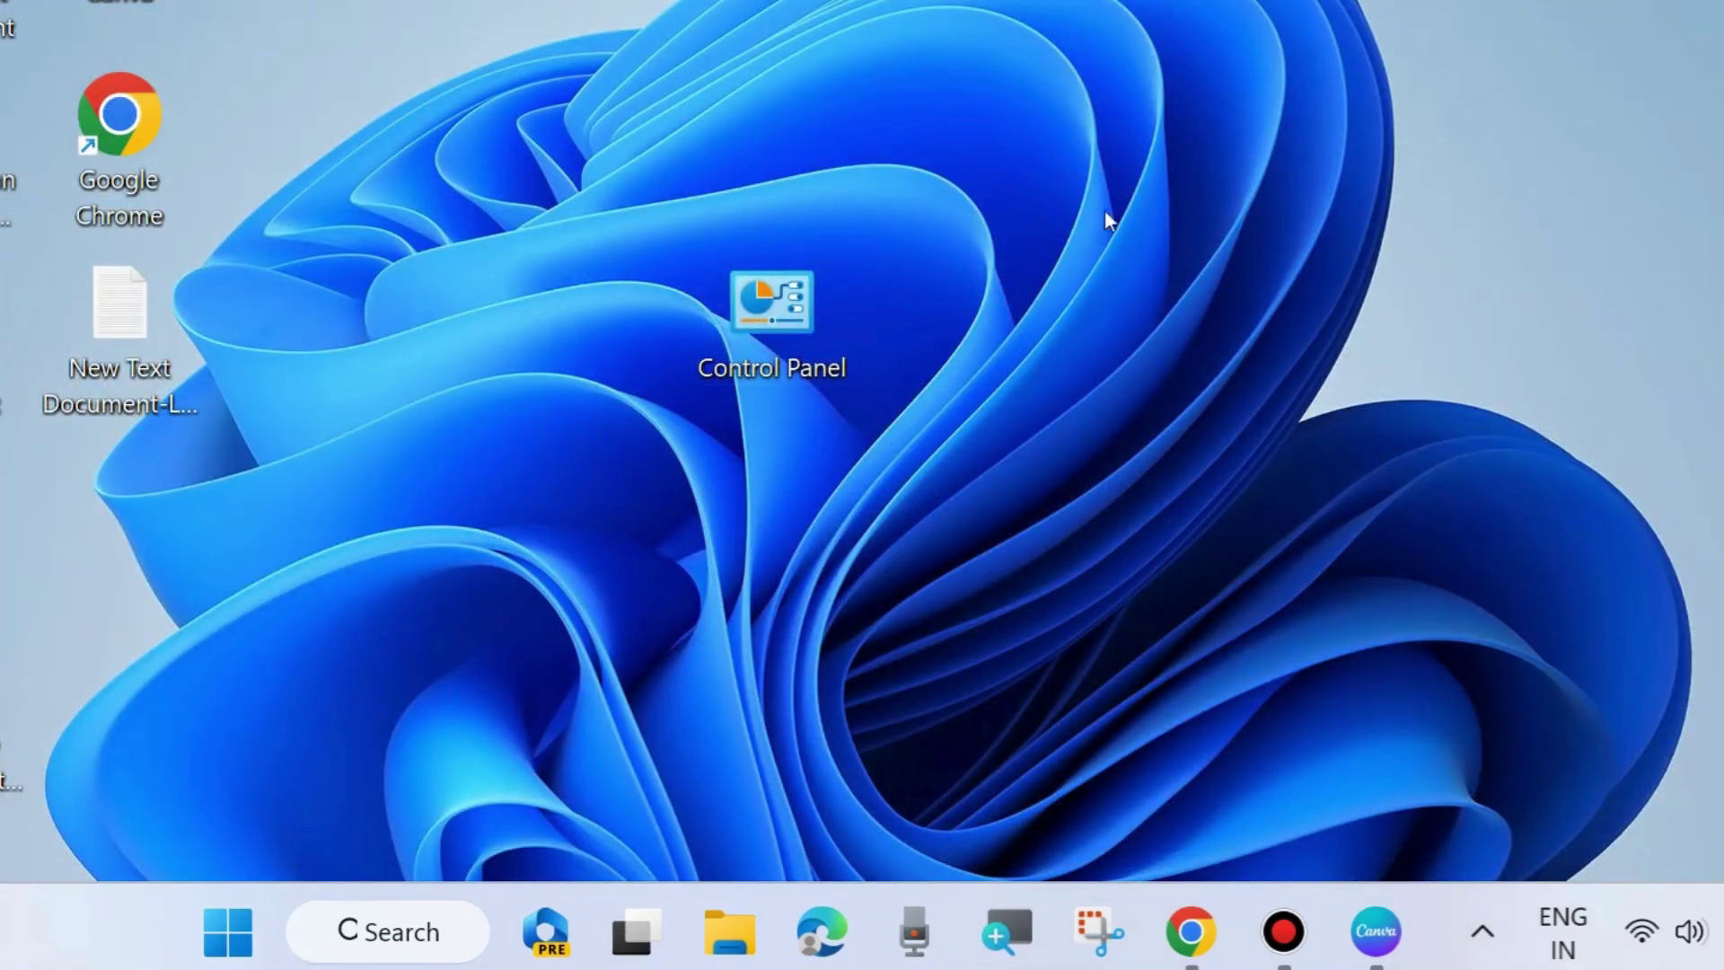
Open the Run dialog and launch gpedit.msc
right_click(228, 939)
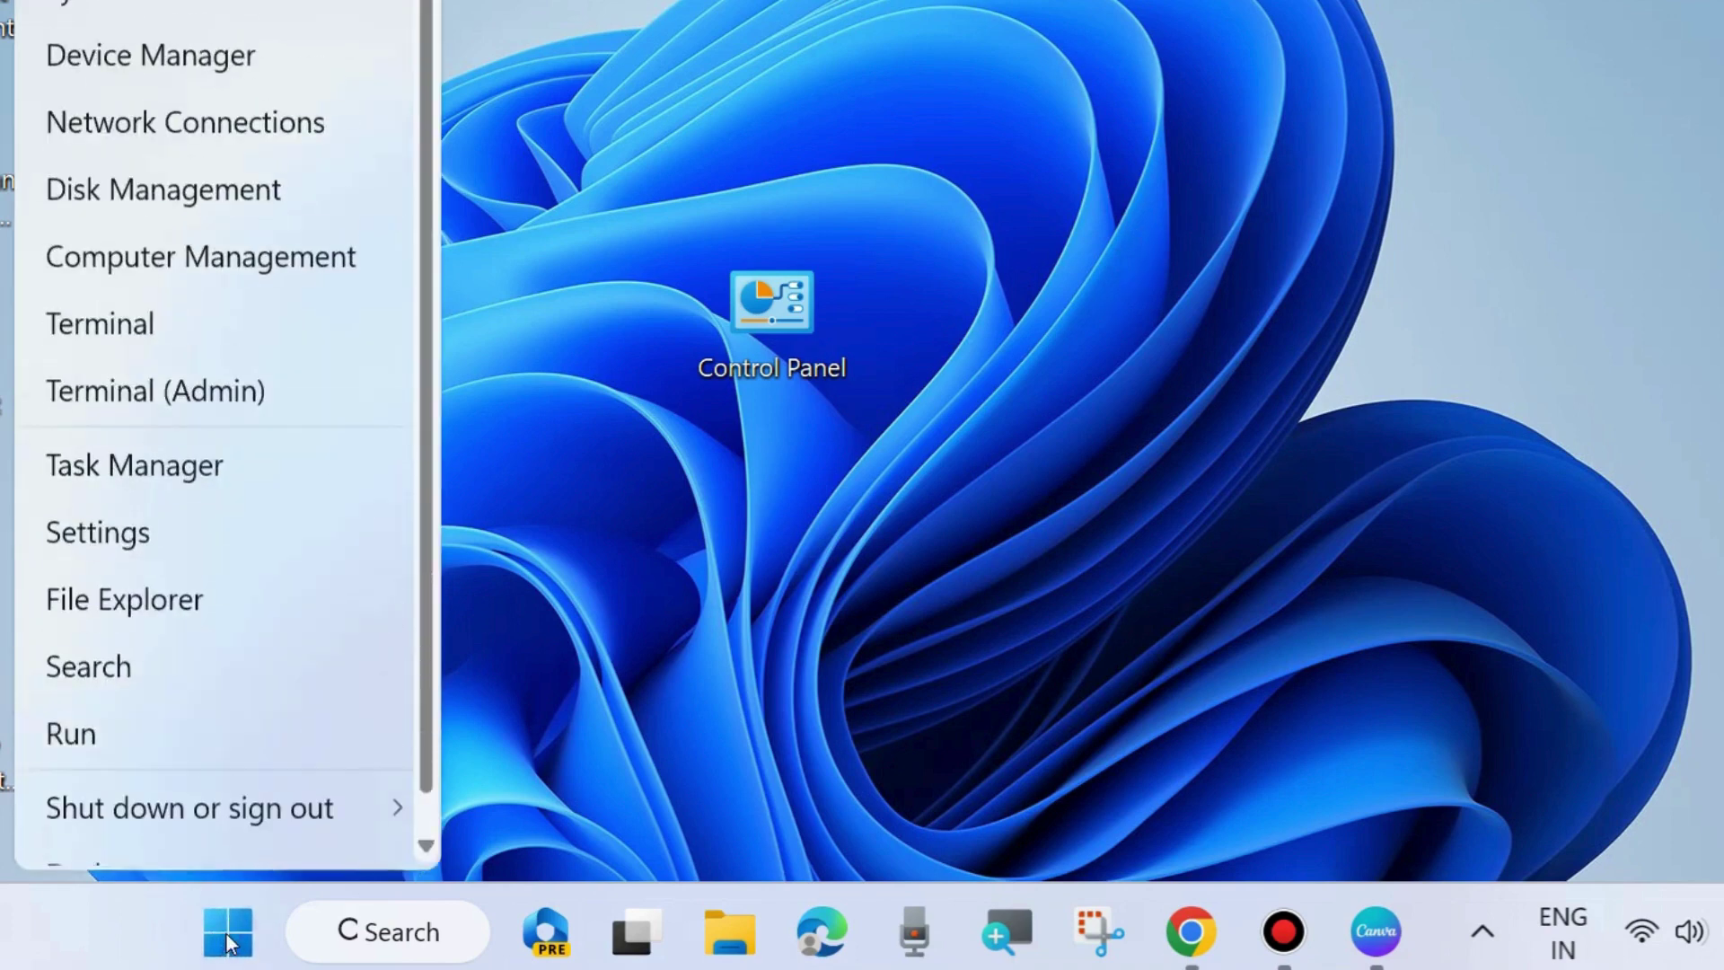
left_click(133, 752)
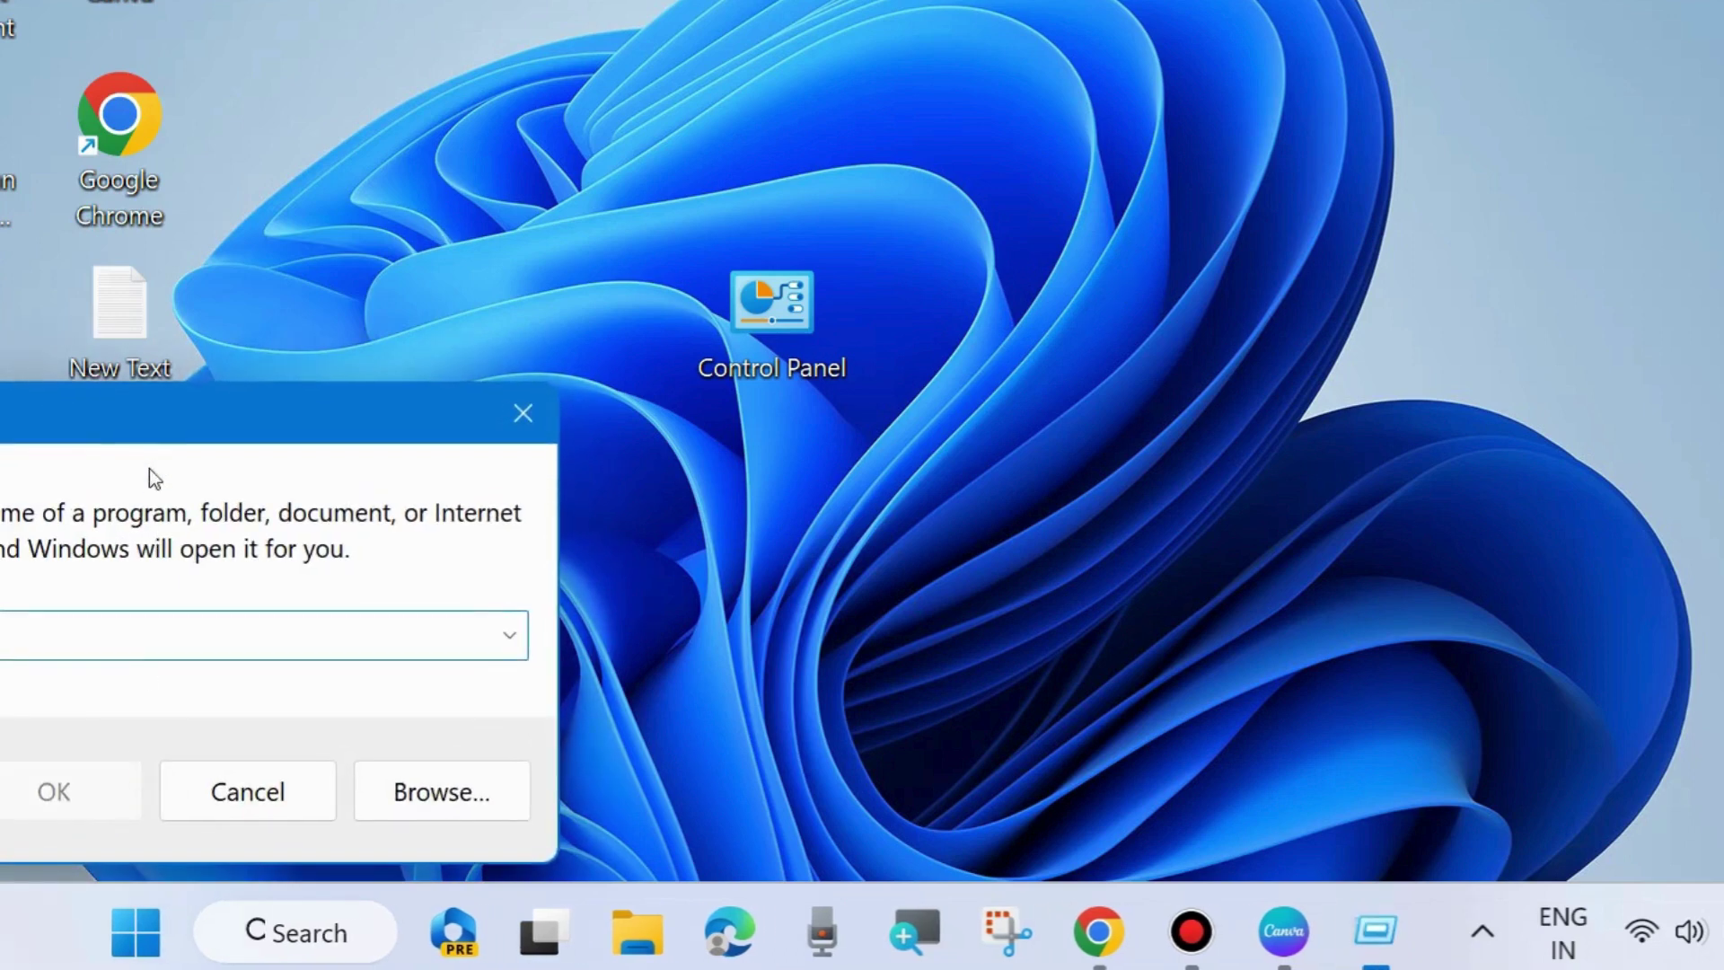
left_click_drag(142, 412, 901, 198)
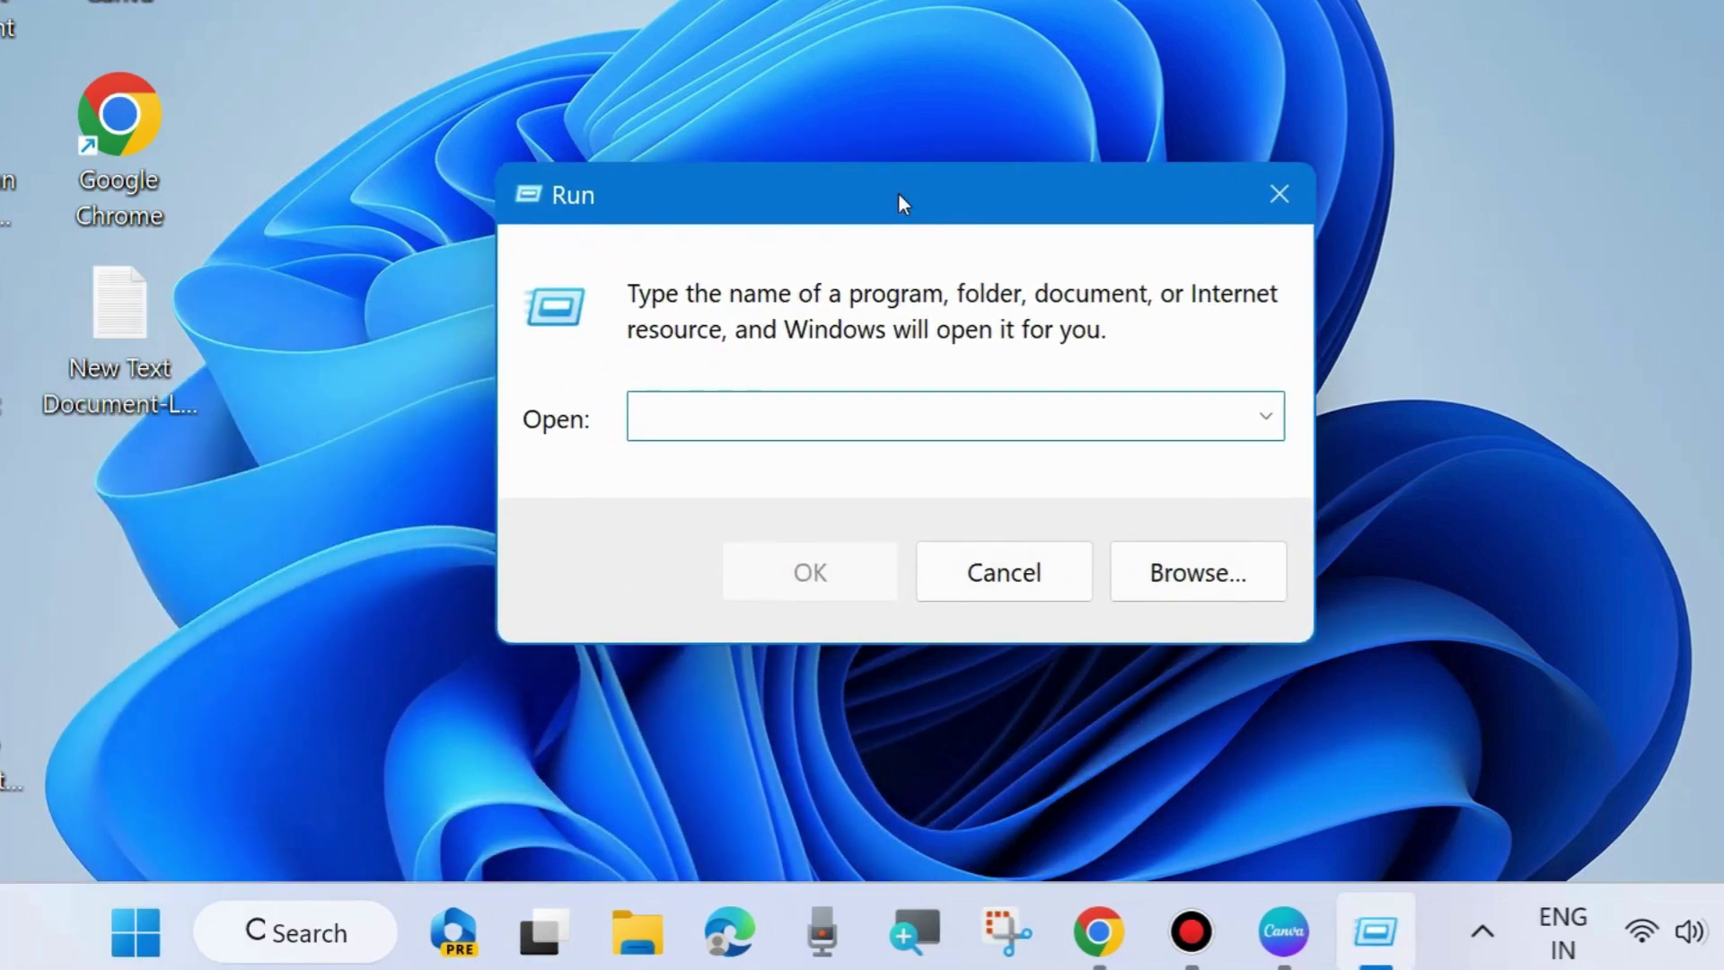
type("gped")
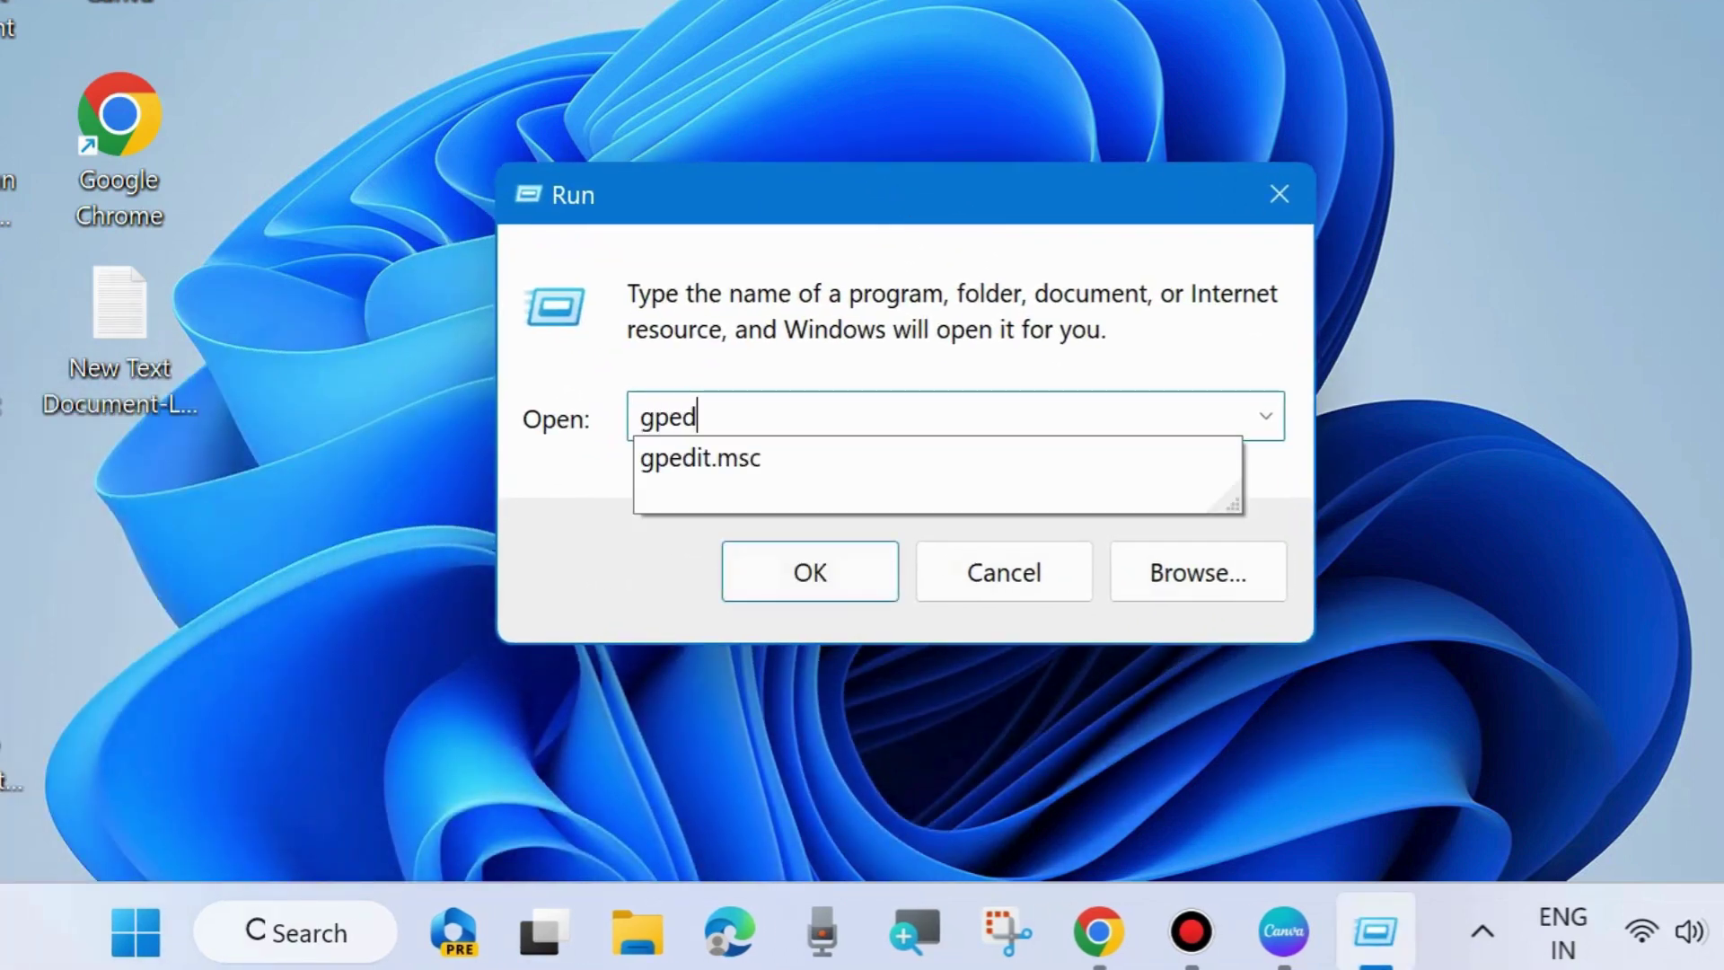
type("it.msc")
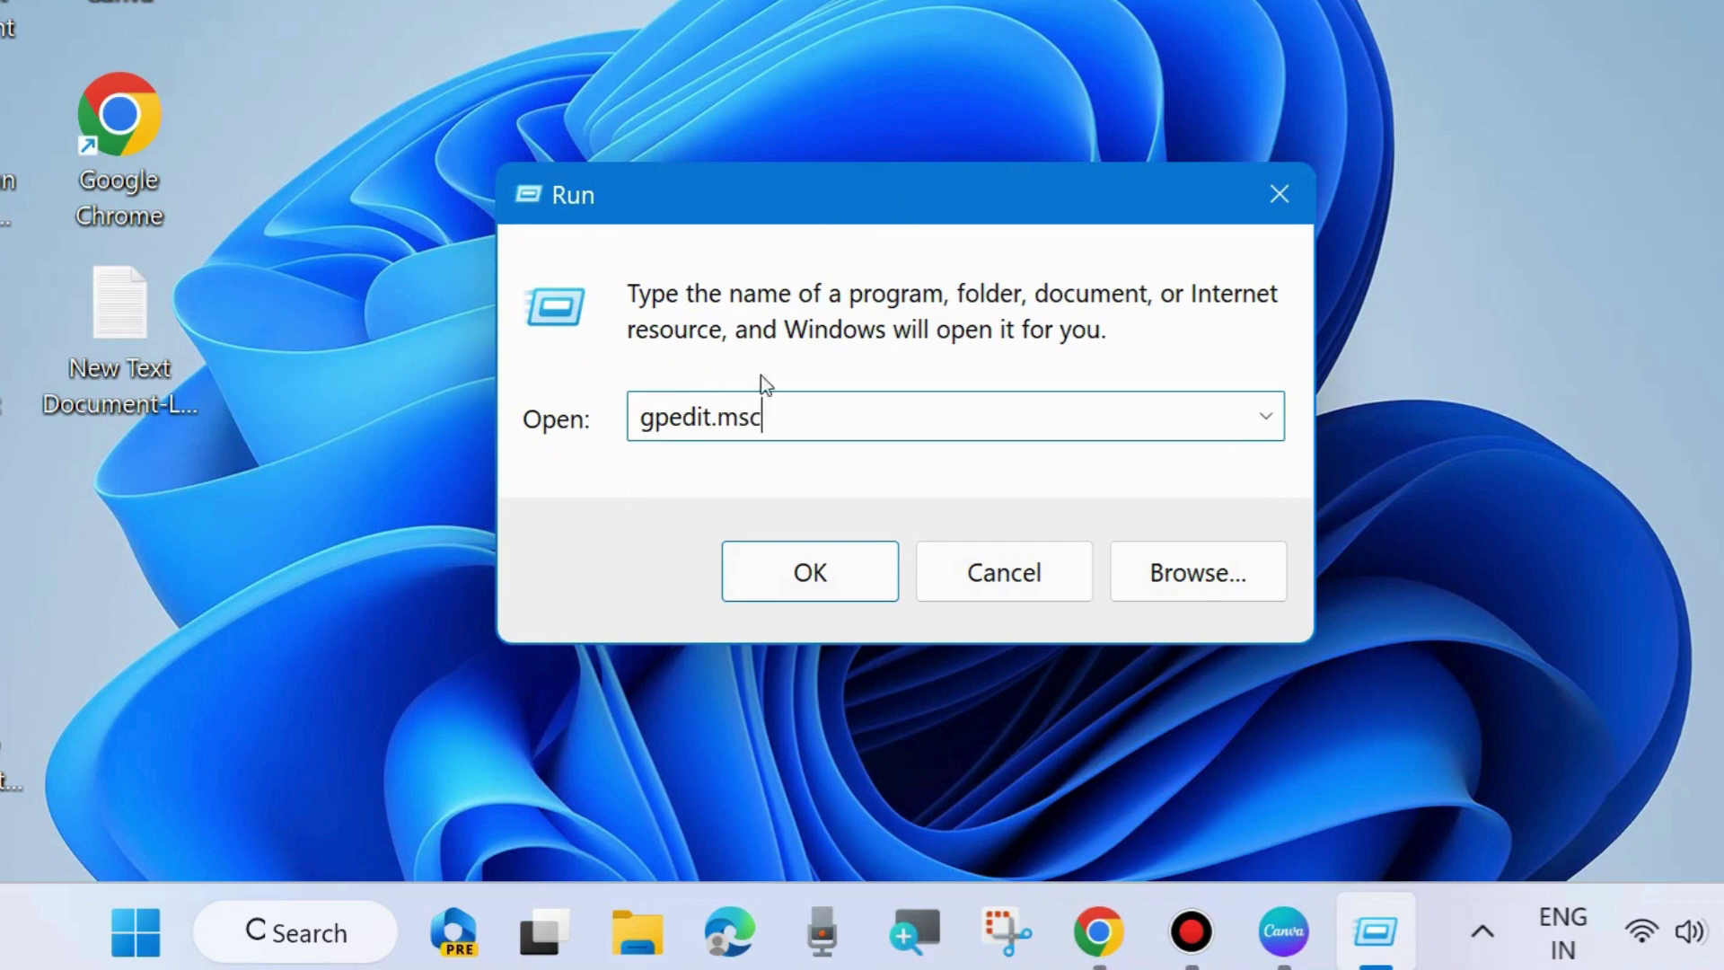
left_click(791, 566)
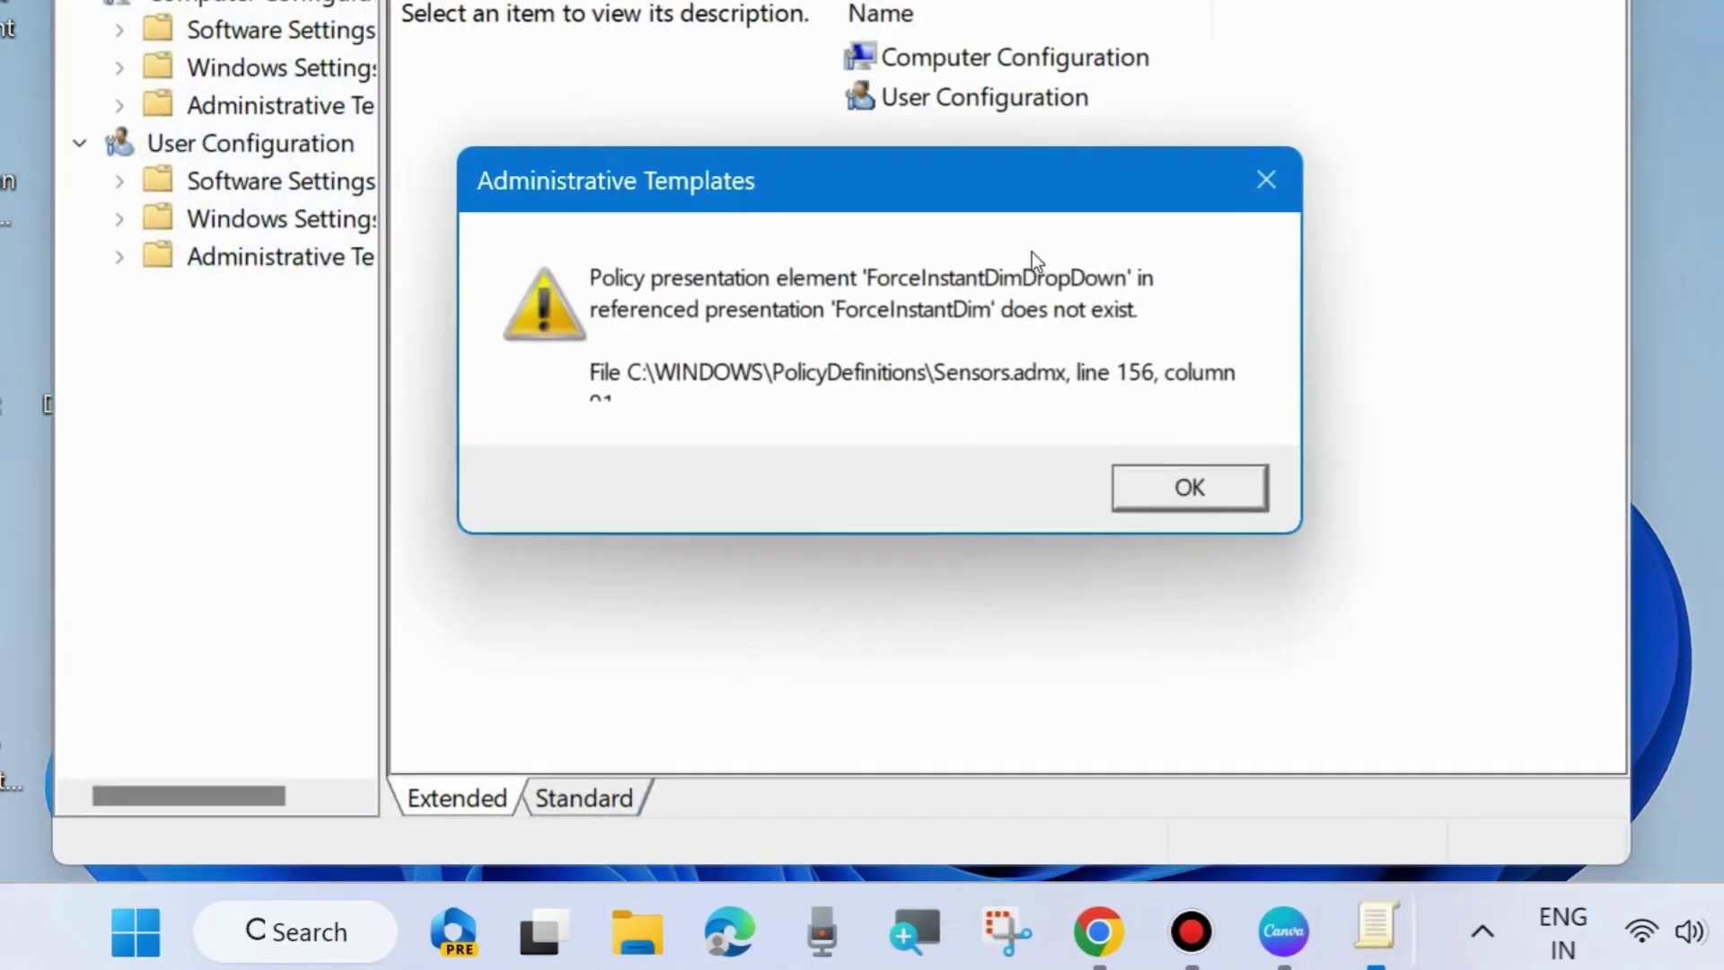
Dismiss the Administrative Templates errors and expand Windows Settings > Security Settings > Local Policies
left_click(1231, 485)
left_click(1214, 486)
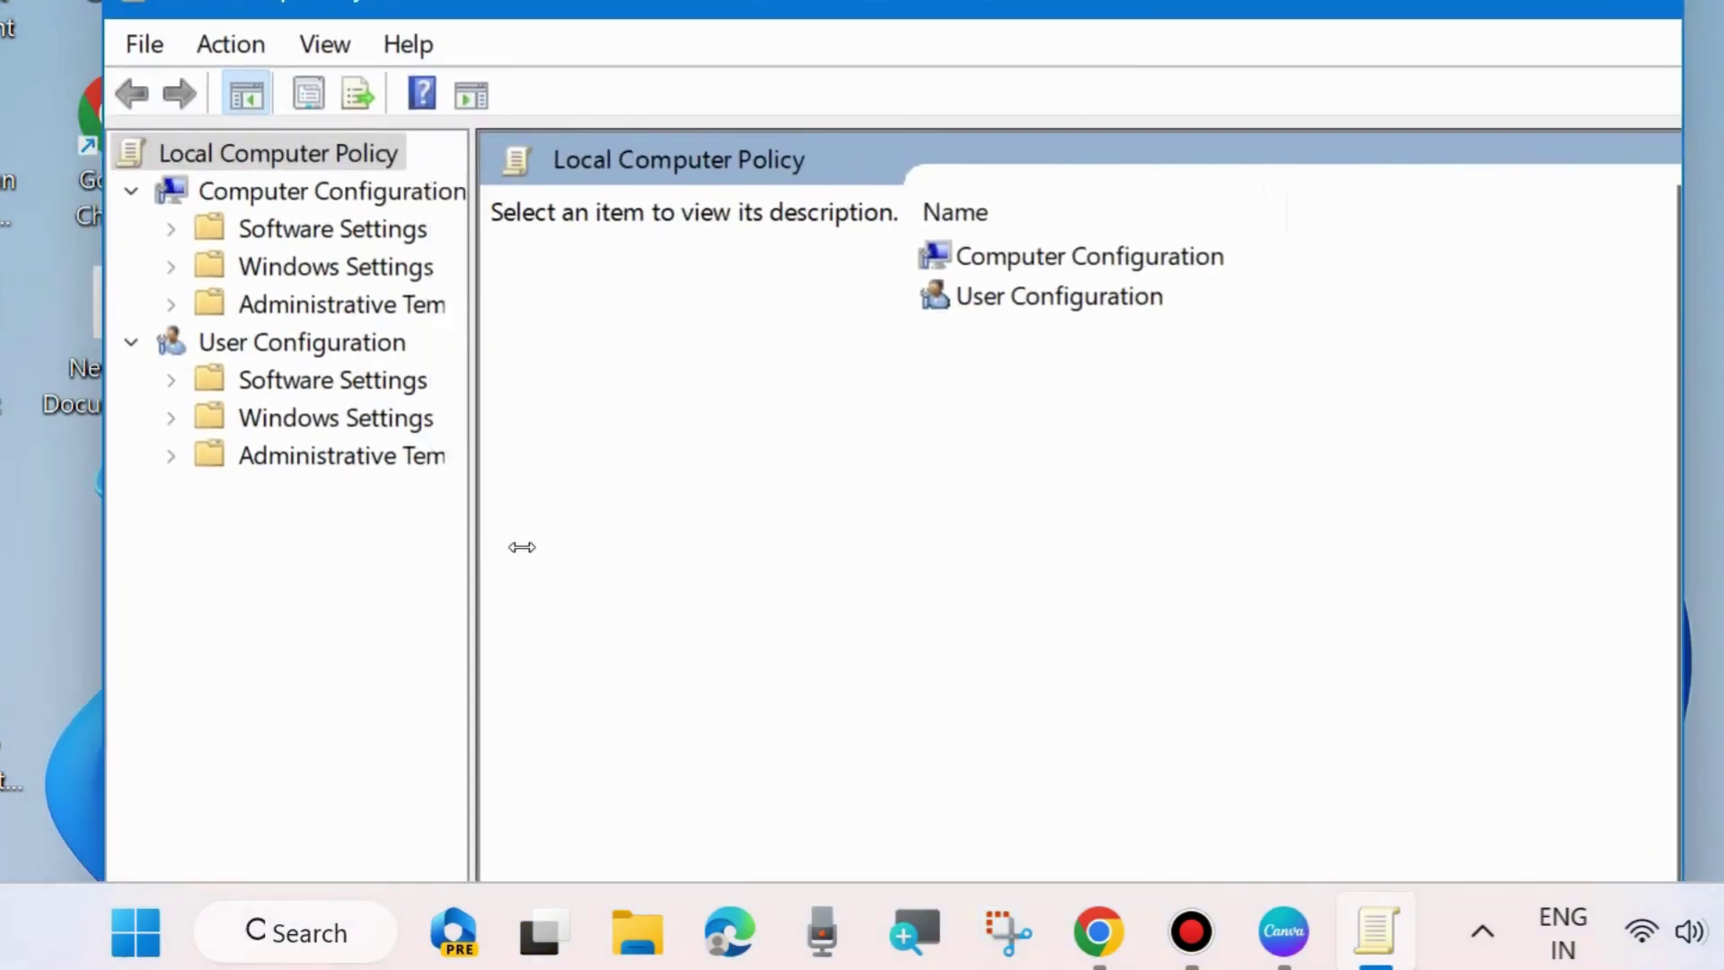
left_click_drag(535, 547, 601, 543)
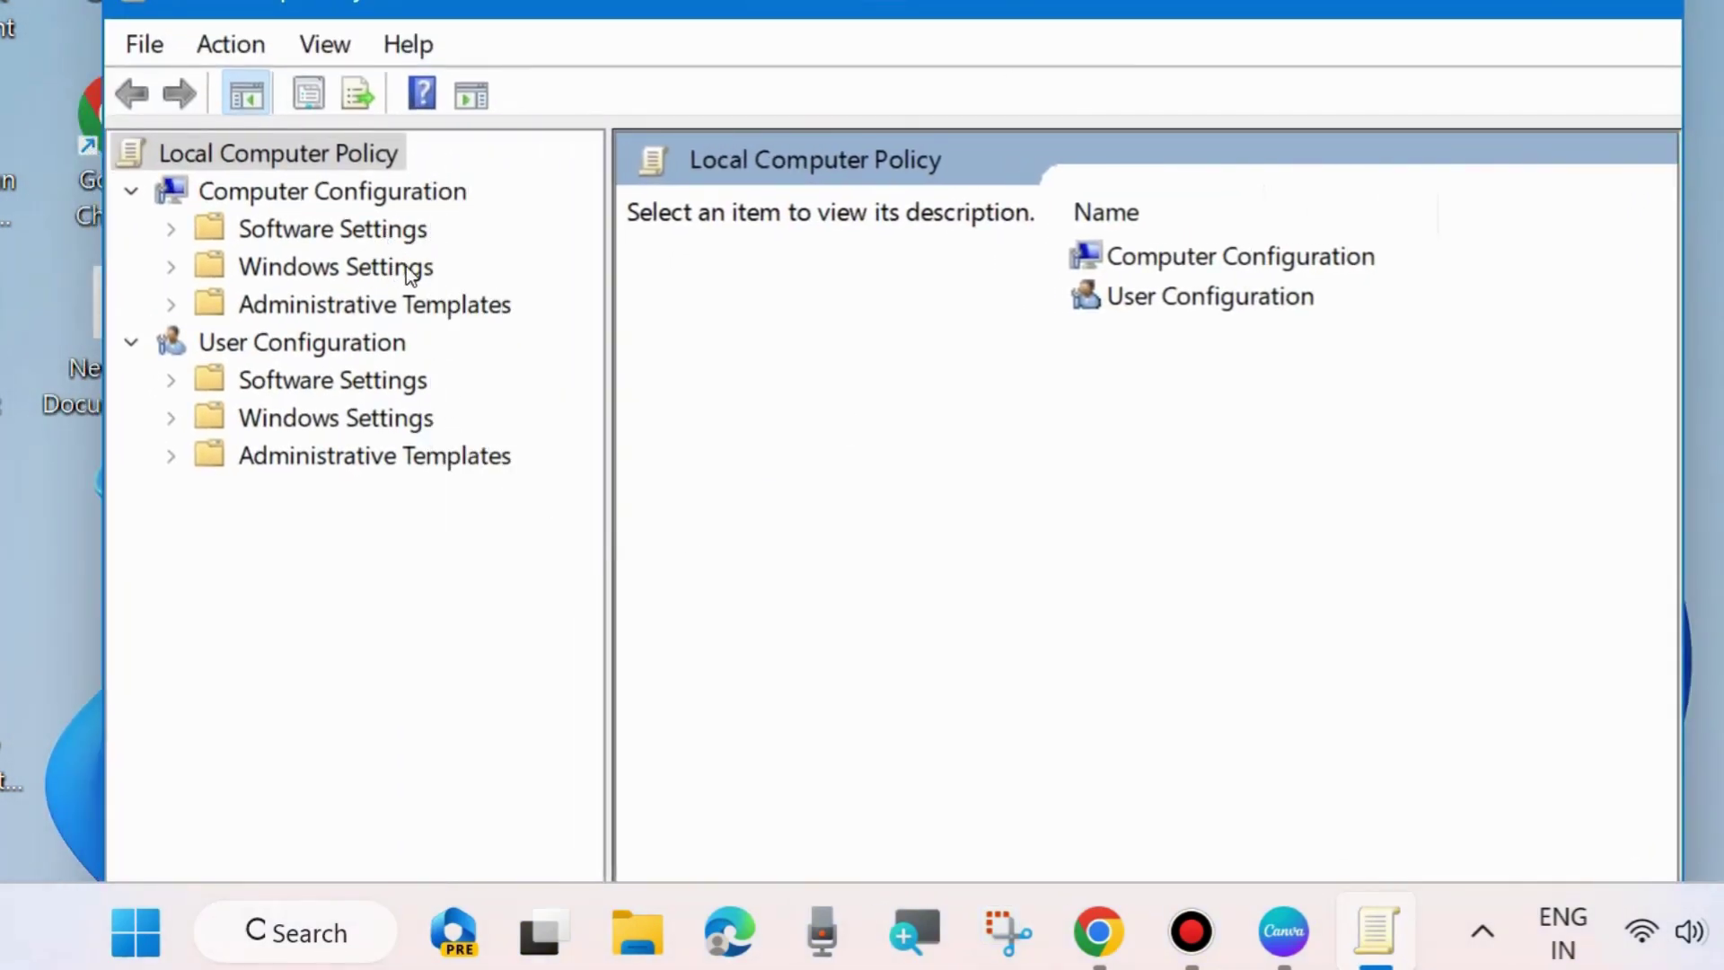
left_click(170, 266)
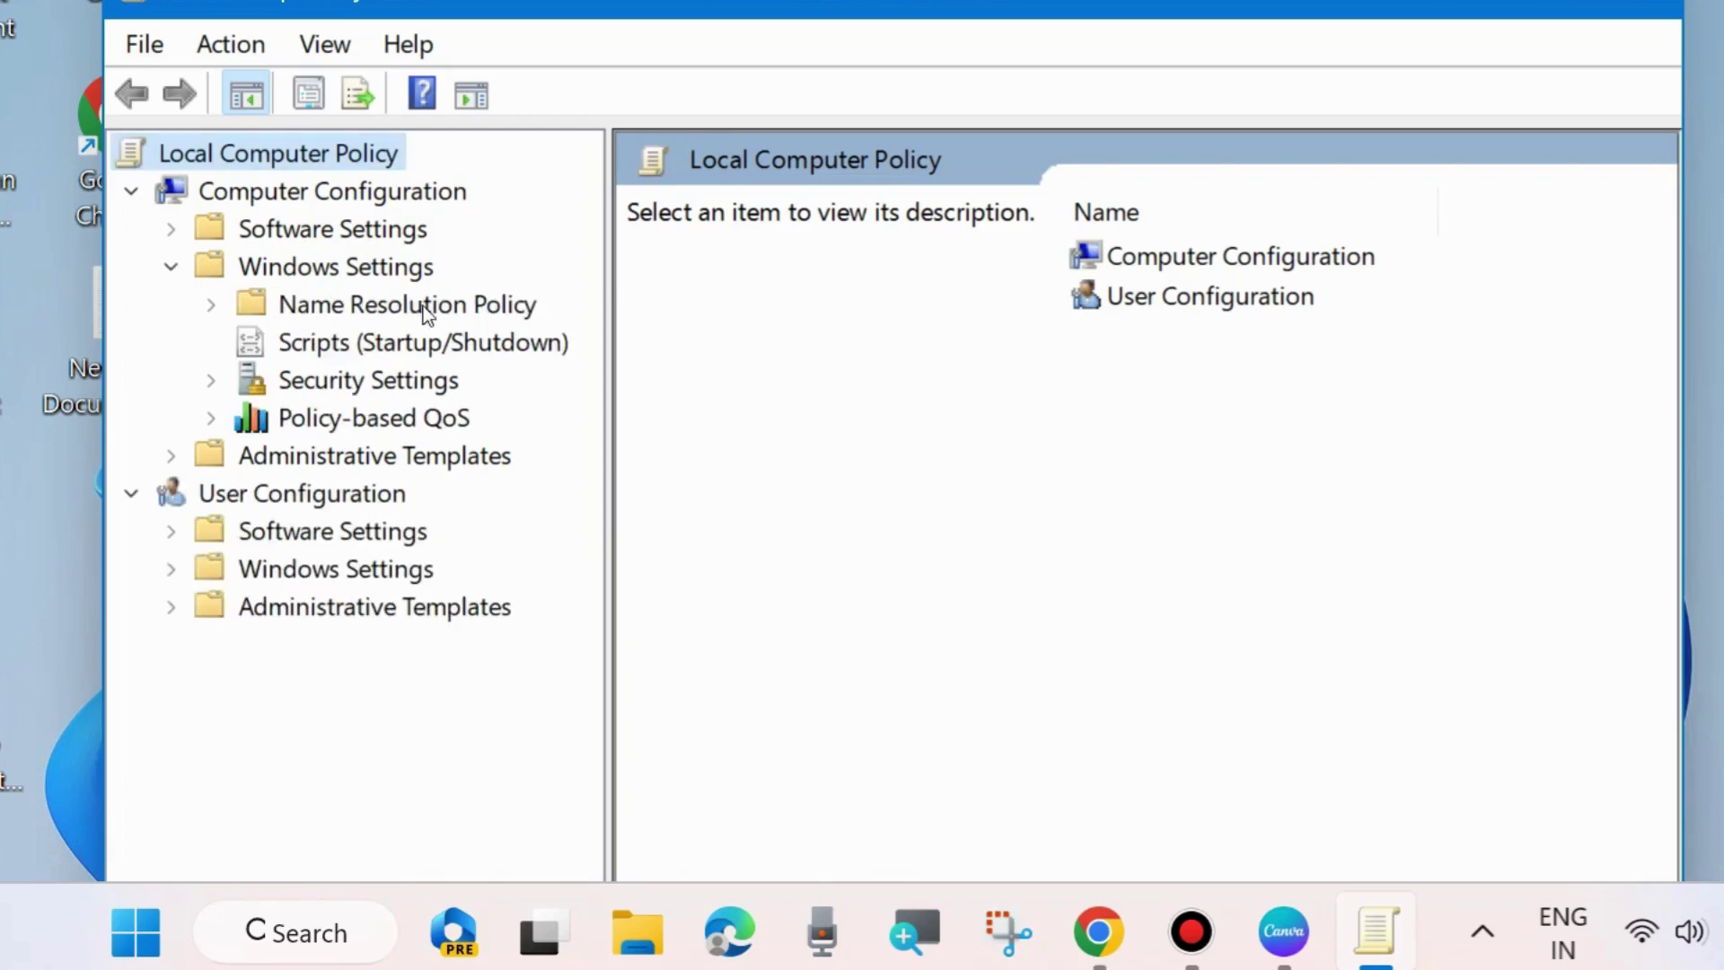
left_click(308, 380)
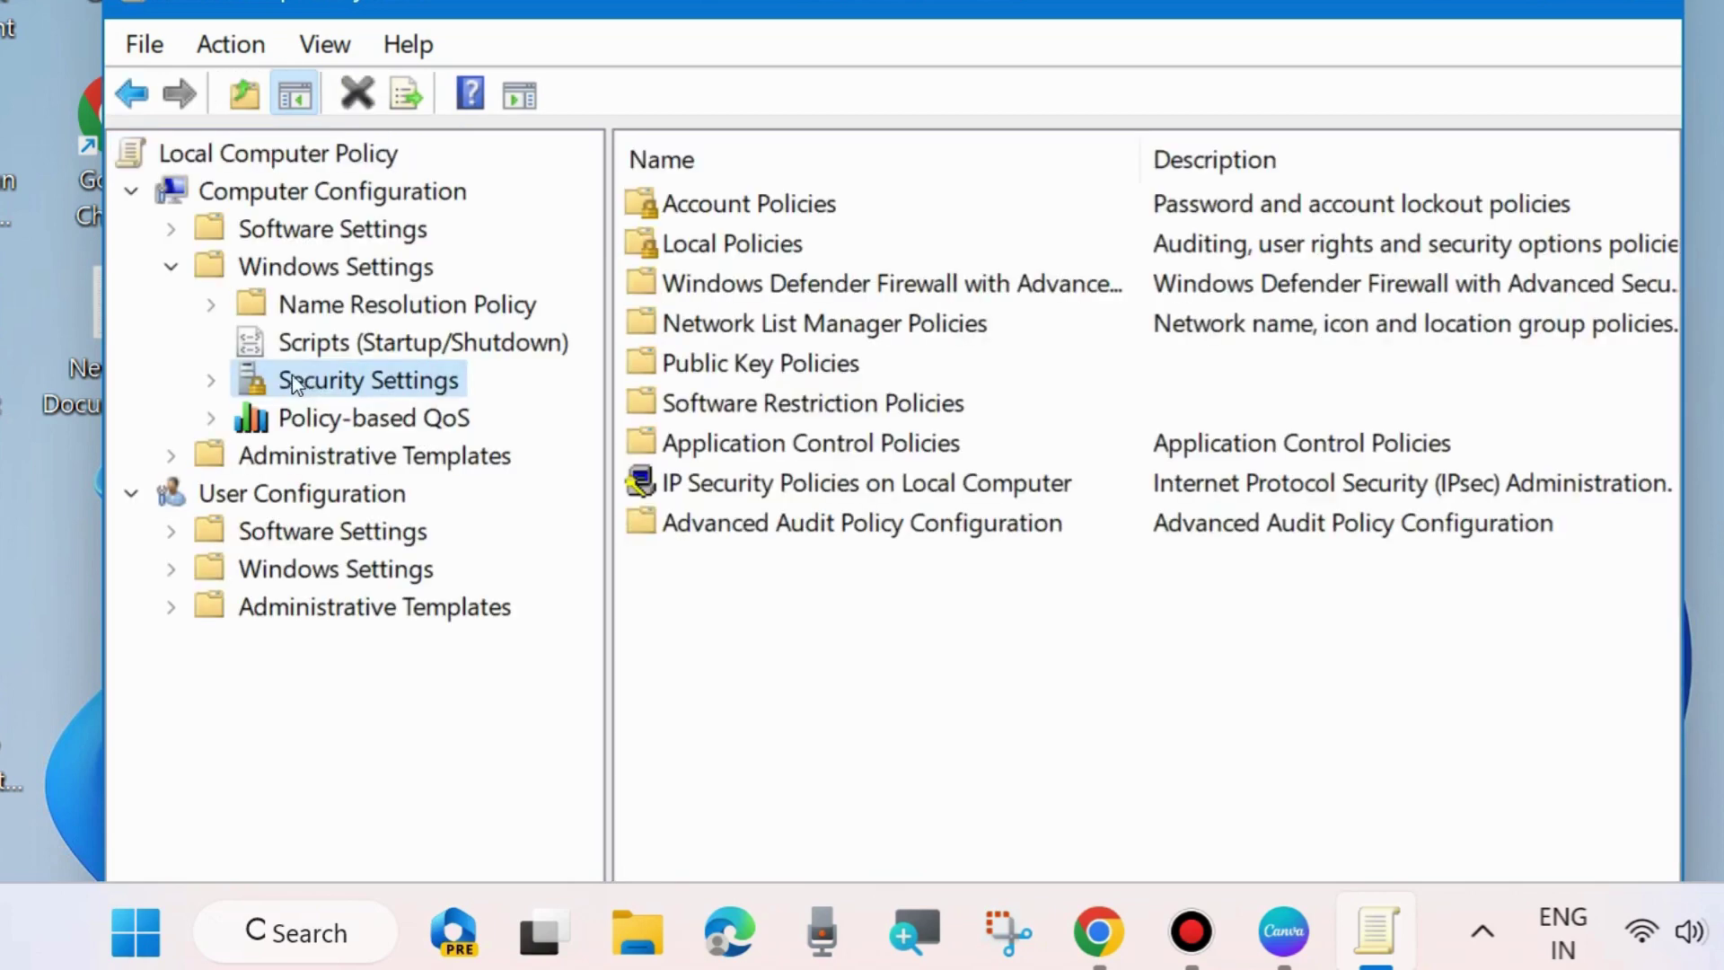
left_click(210, 380)
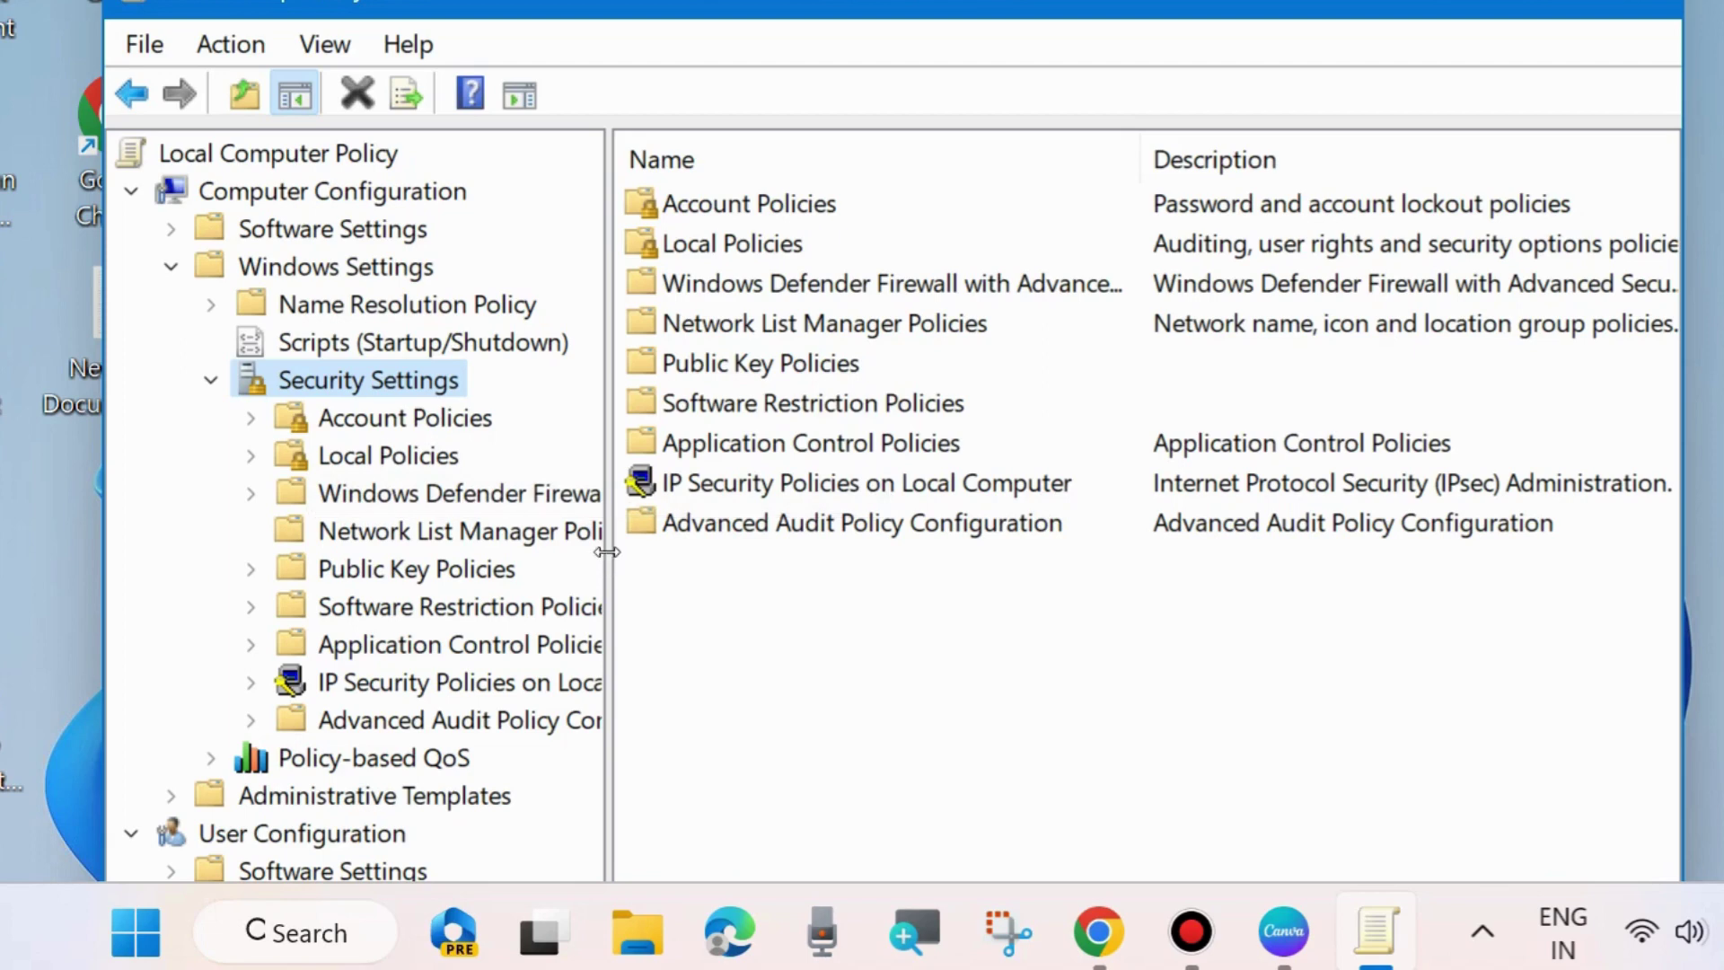
left_click_drag(605, 553, 826, 550)
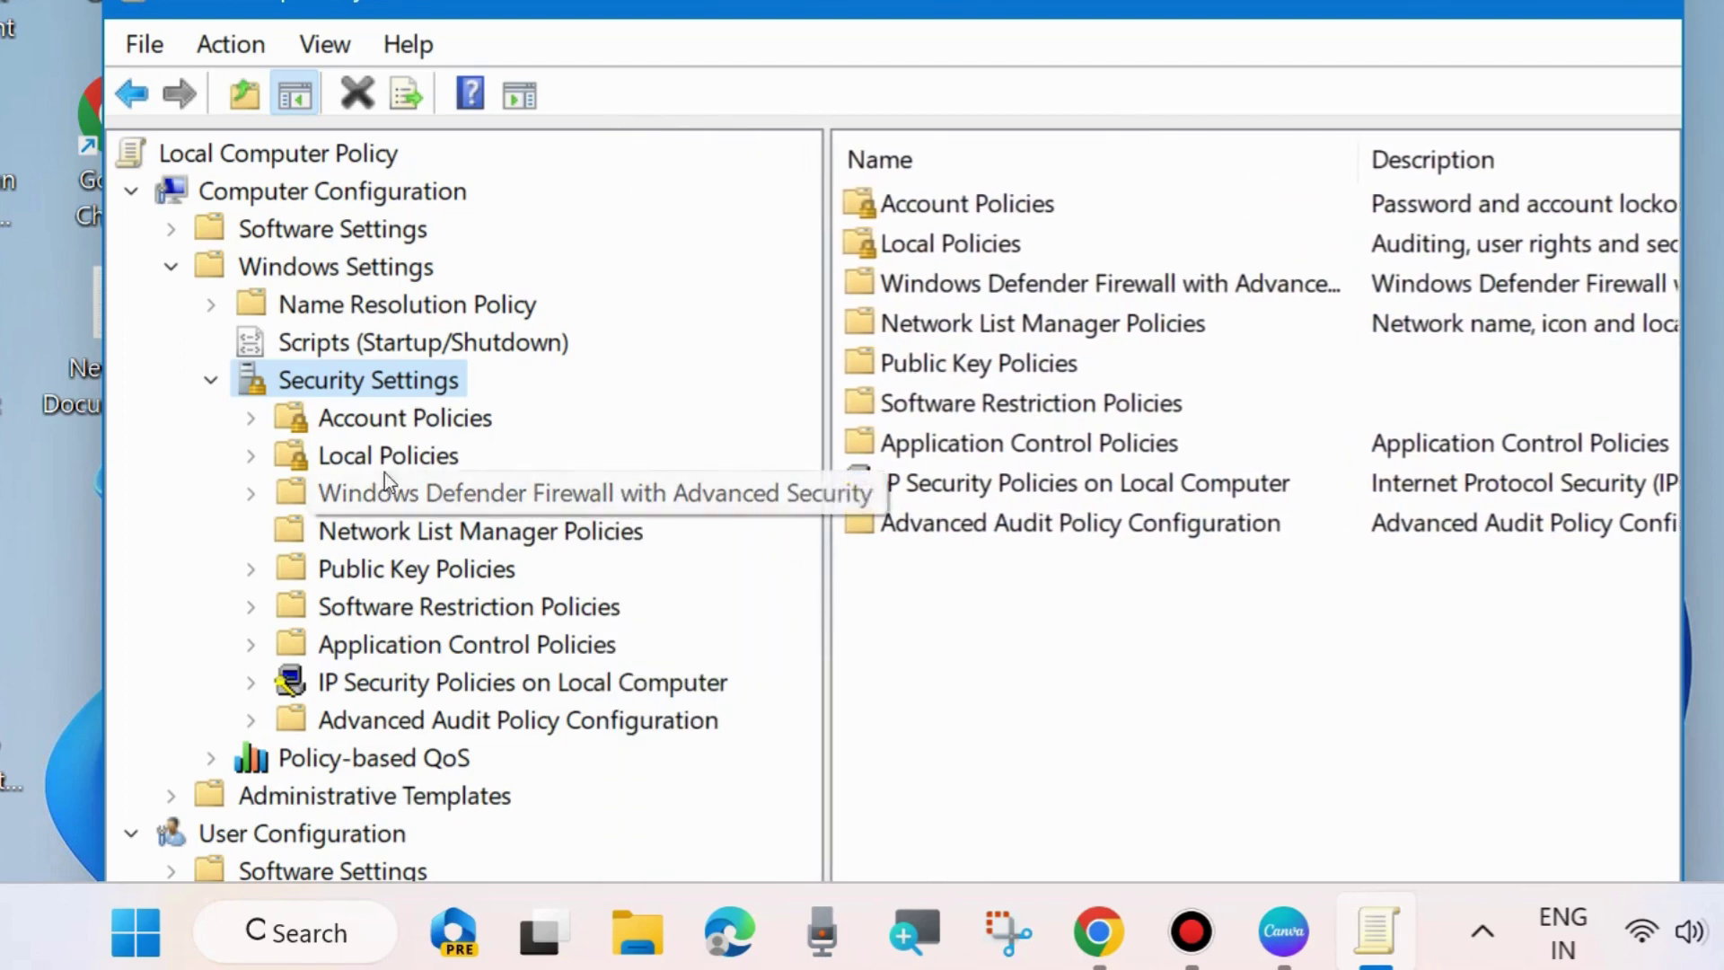
left_click(325, 460)
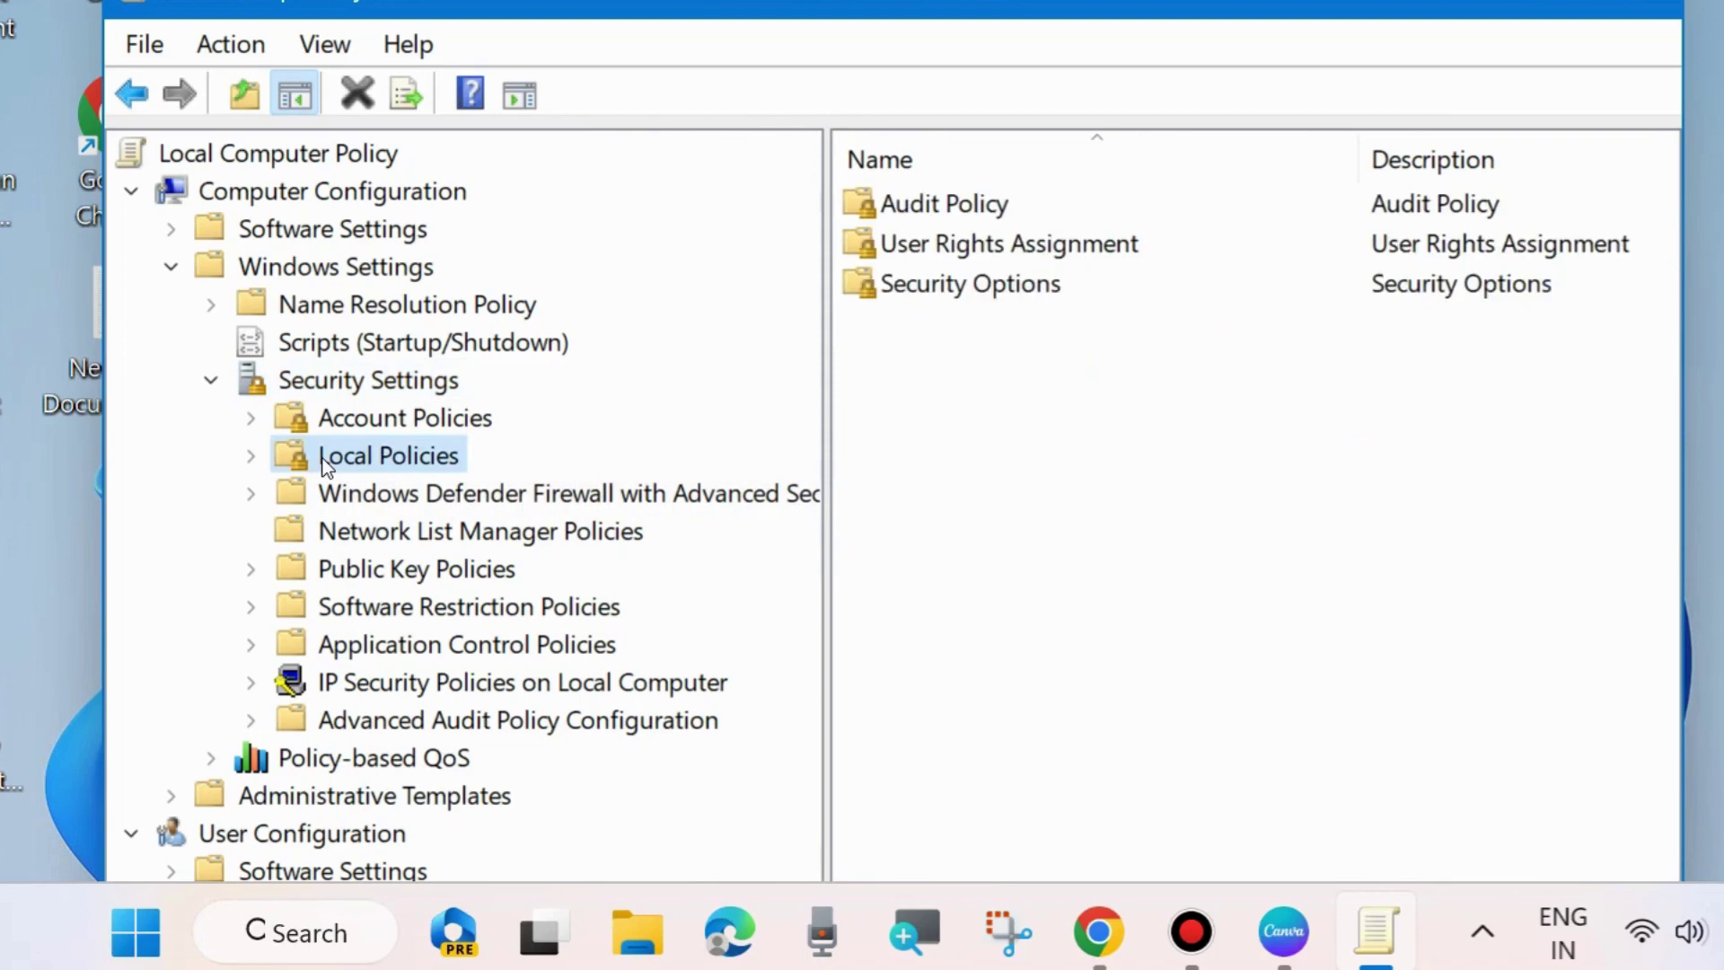
left_click(251, 456)
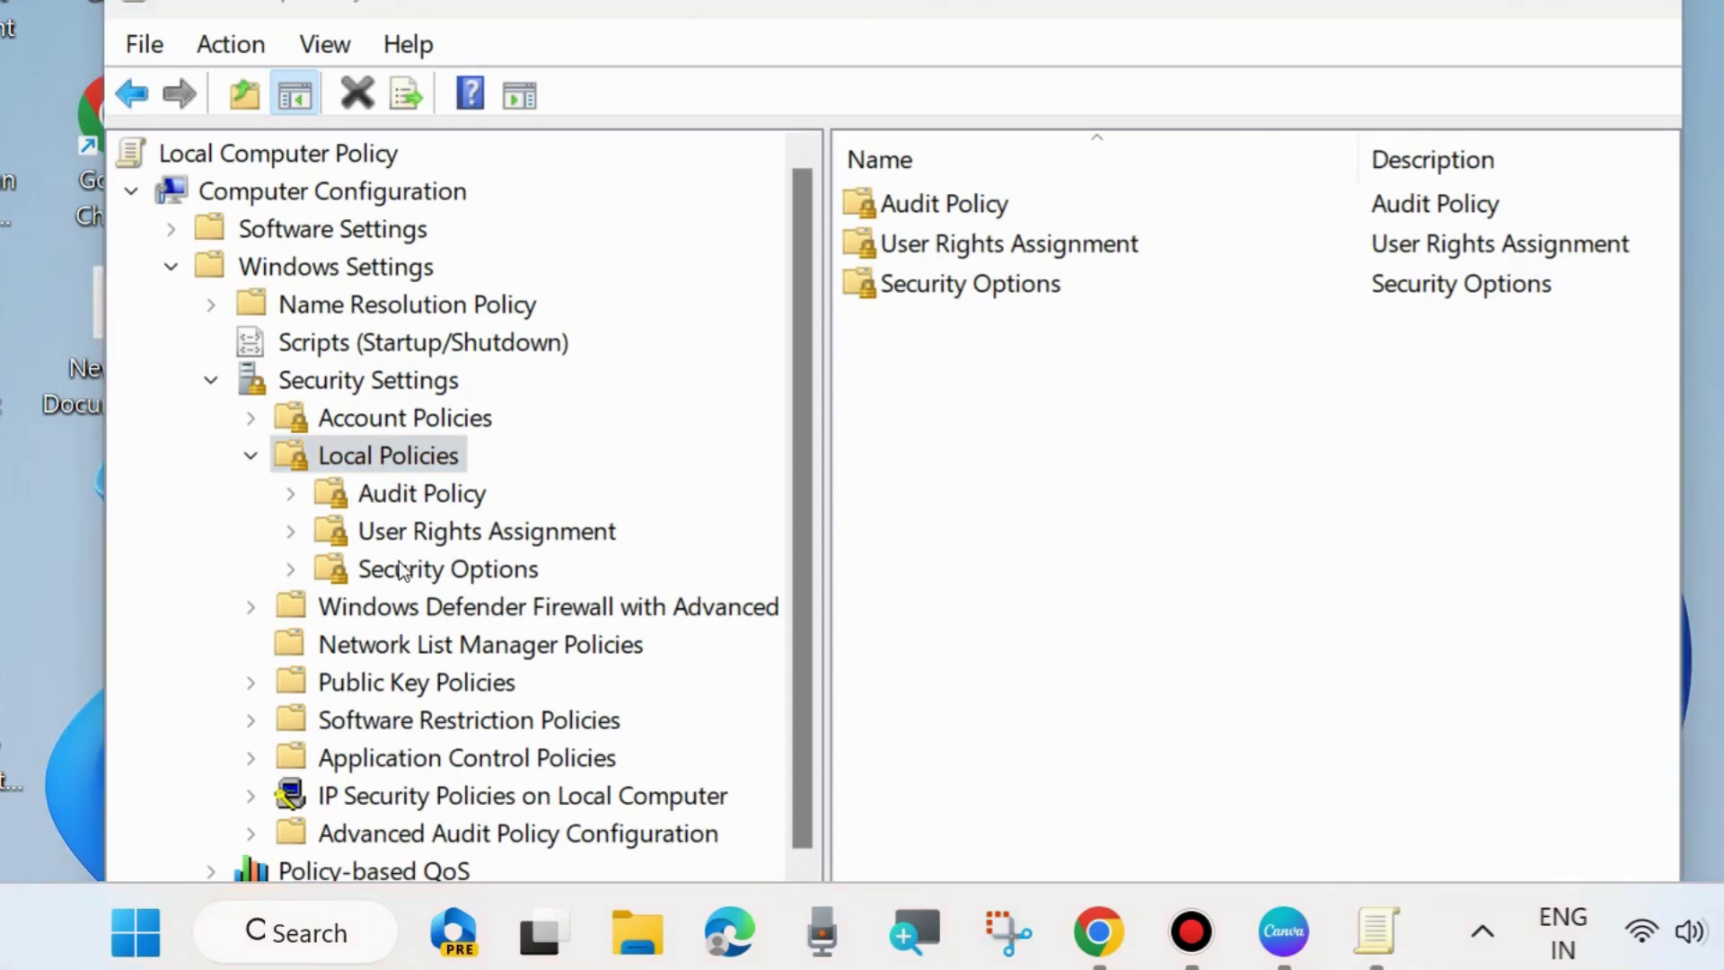
Open Security Options and select 'Network security: LAN Manager authentication level'
left_click(377, 569)
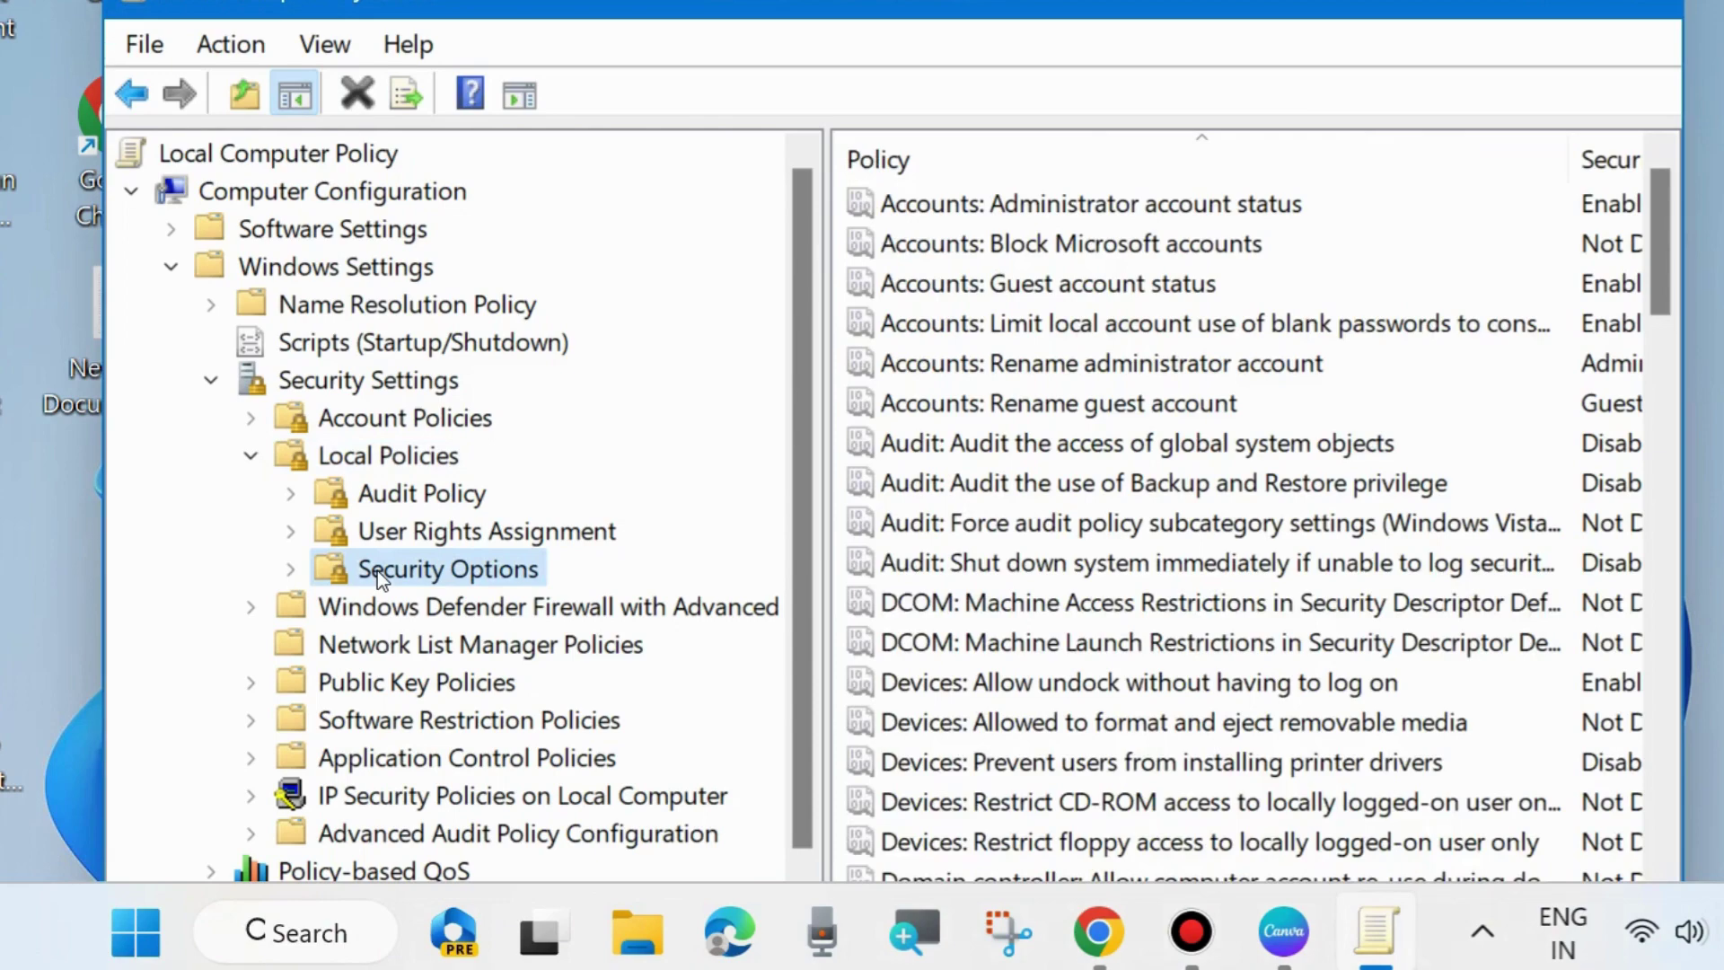
scroll(1005, 564, "down", 11)
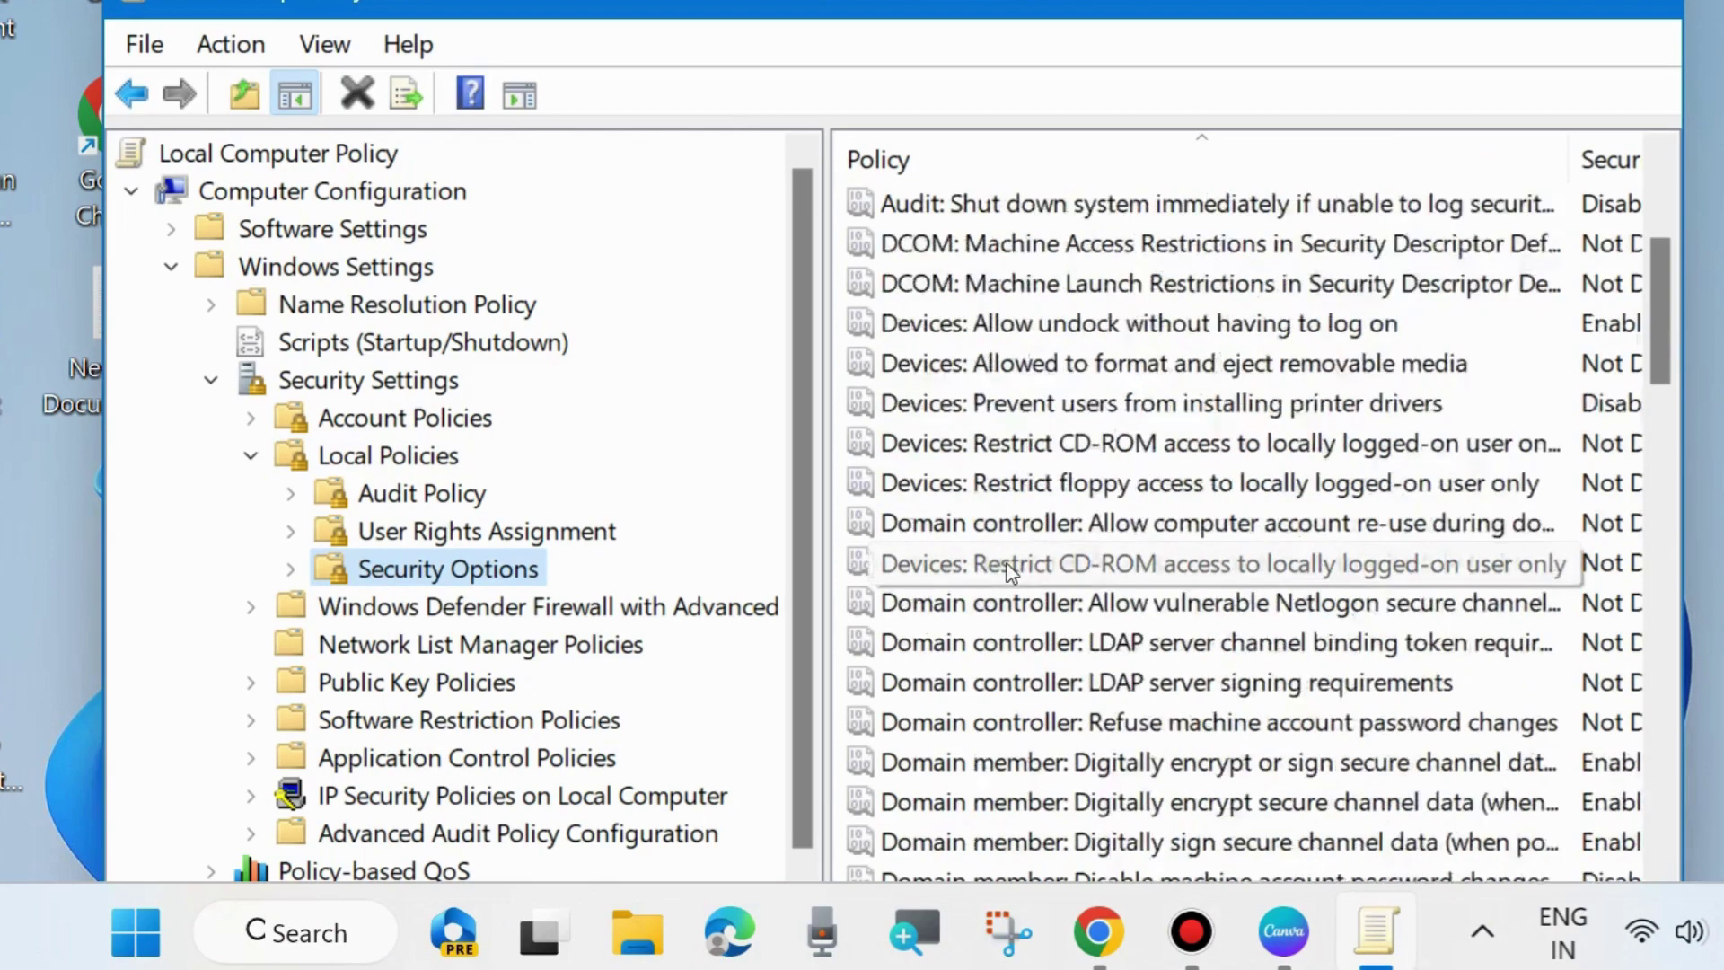
scroll(1005, 564, "down", 6)
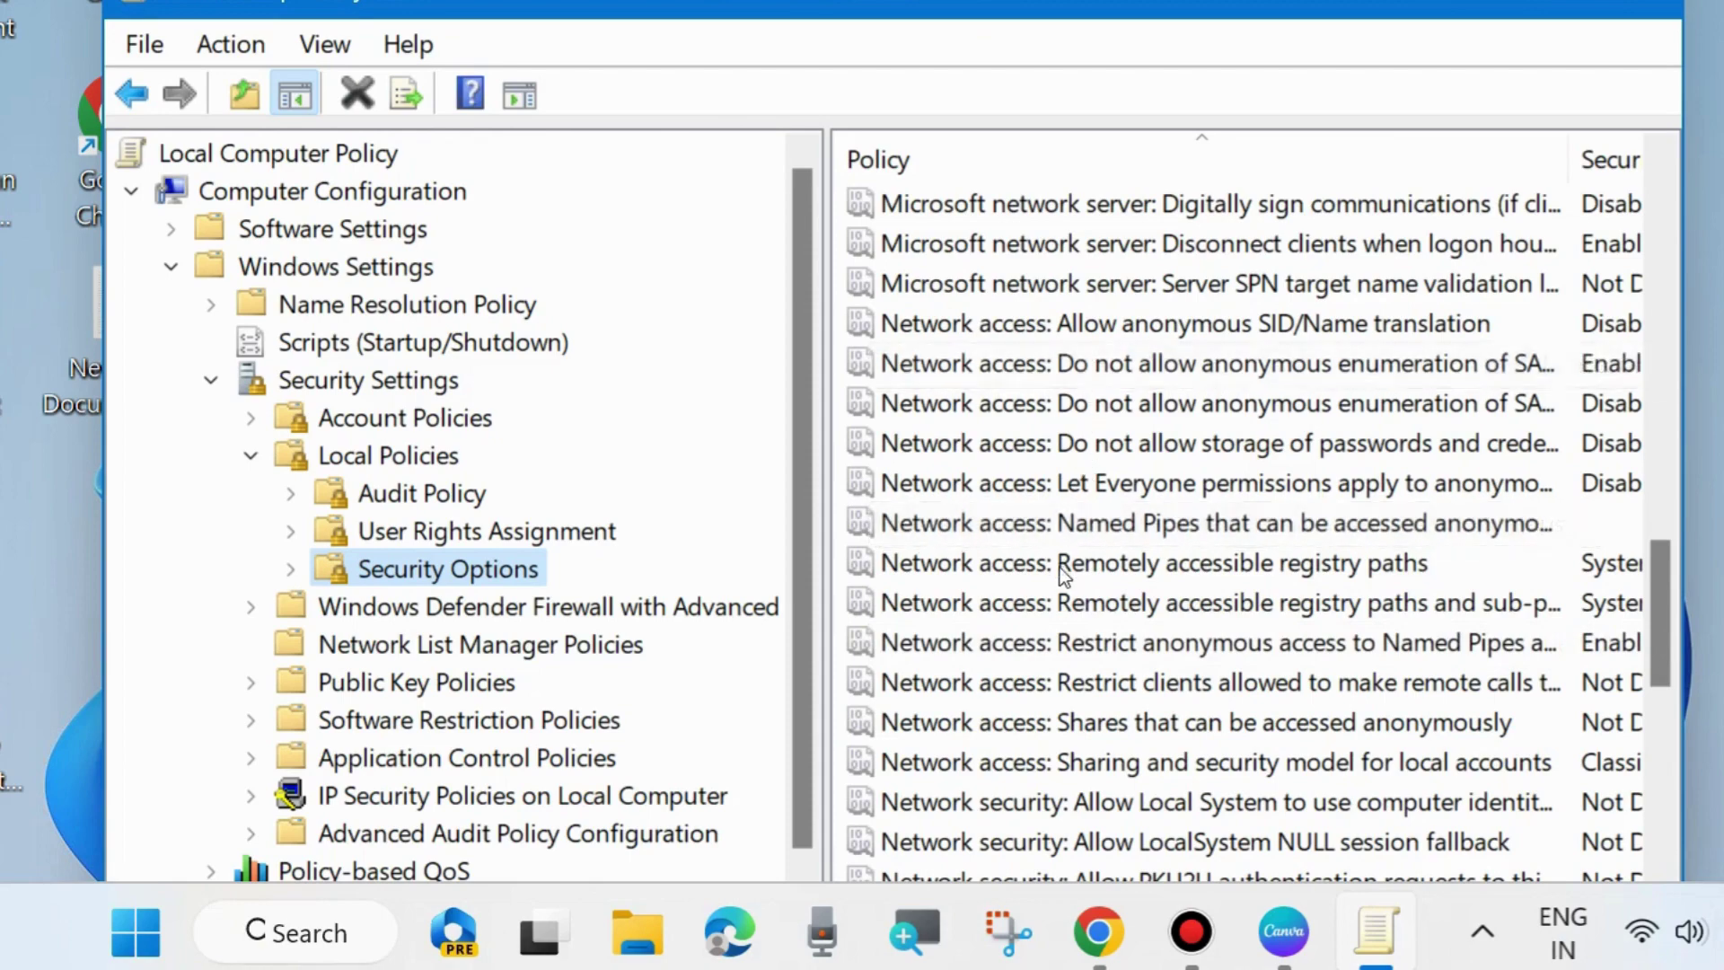
scroll(1060, 568, "down", 2)
scroll(1141, 646, "down", 3)
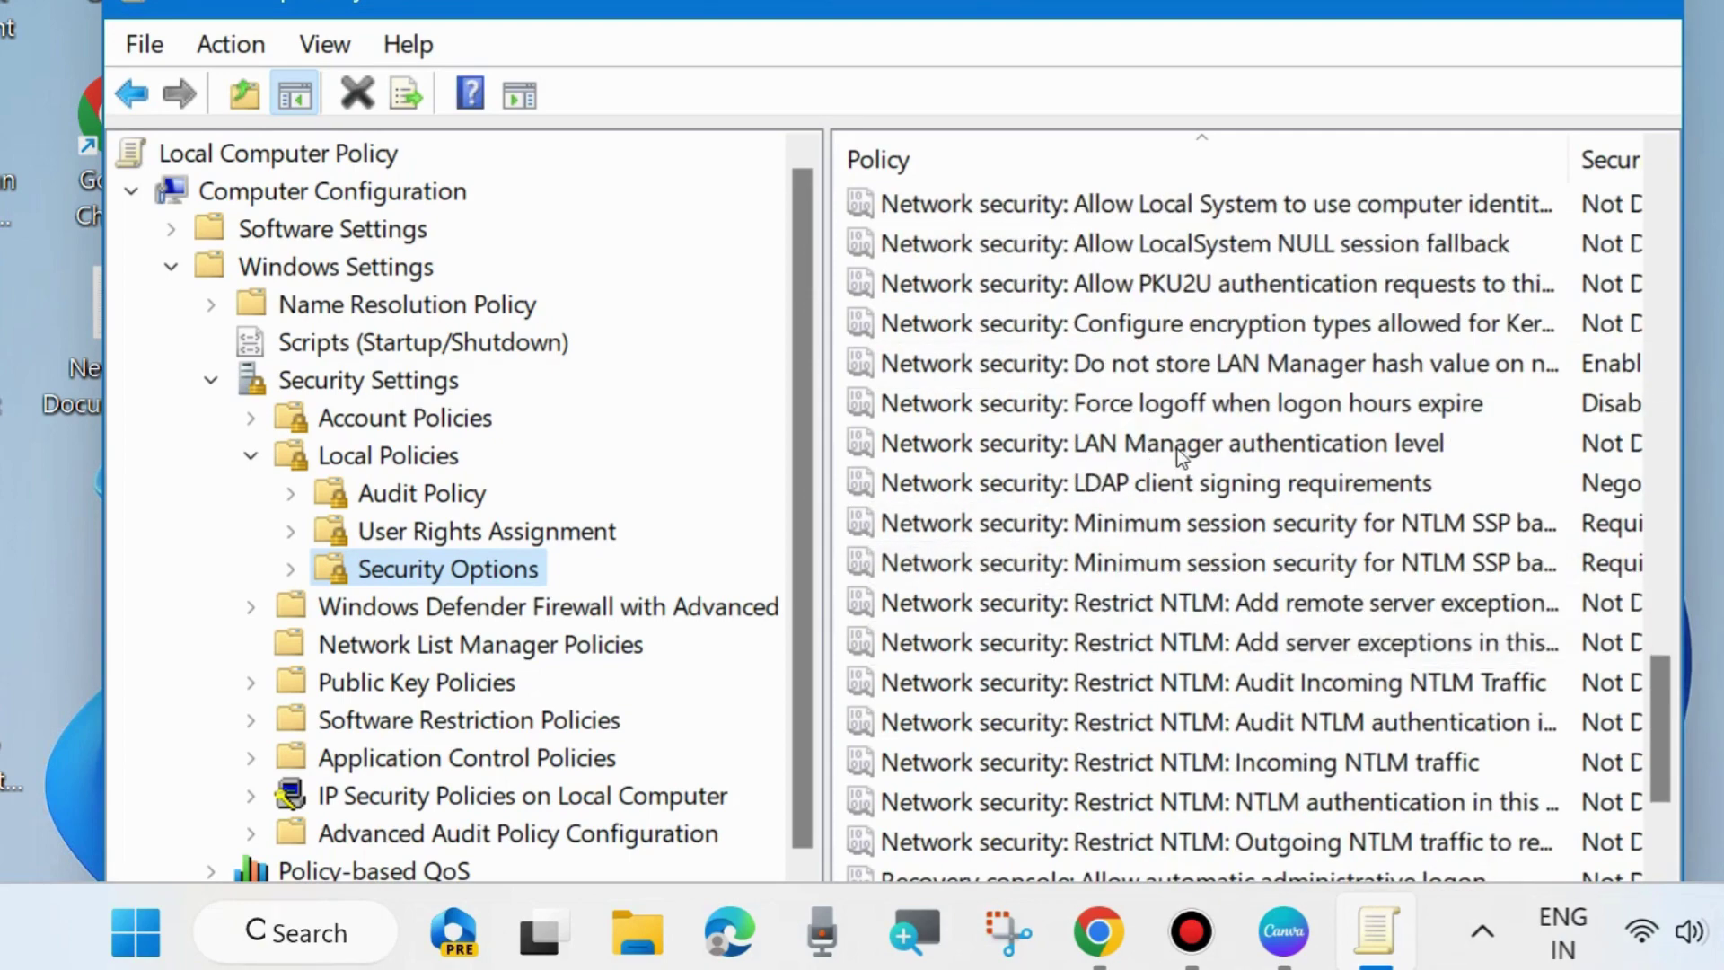
left_click(981, 452)
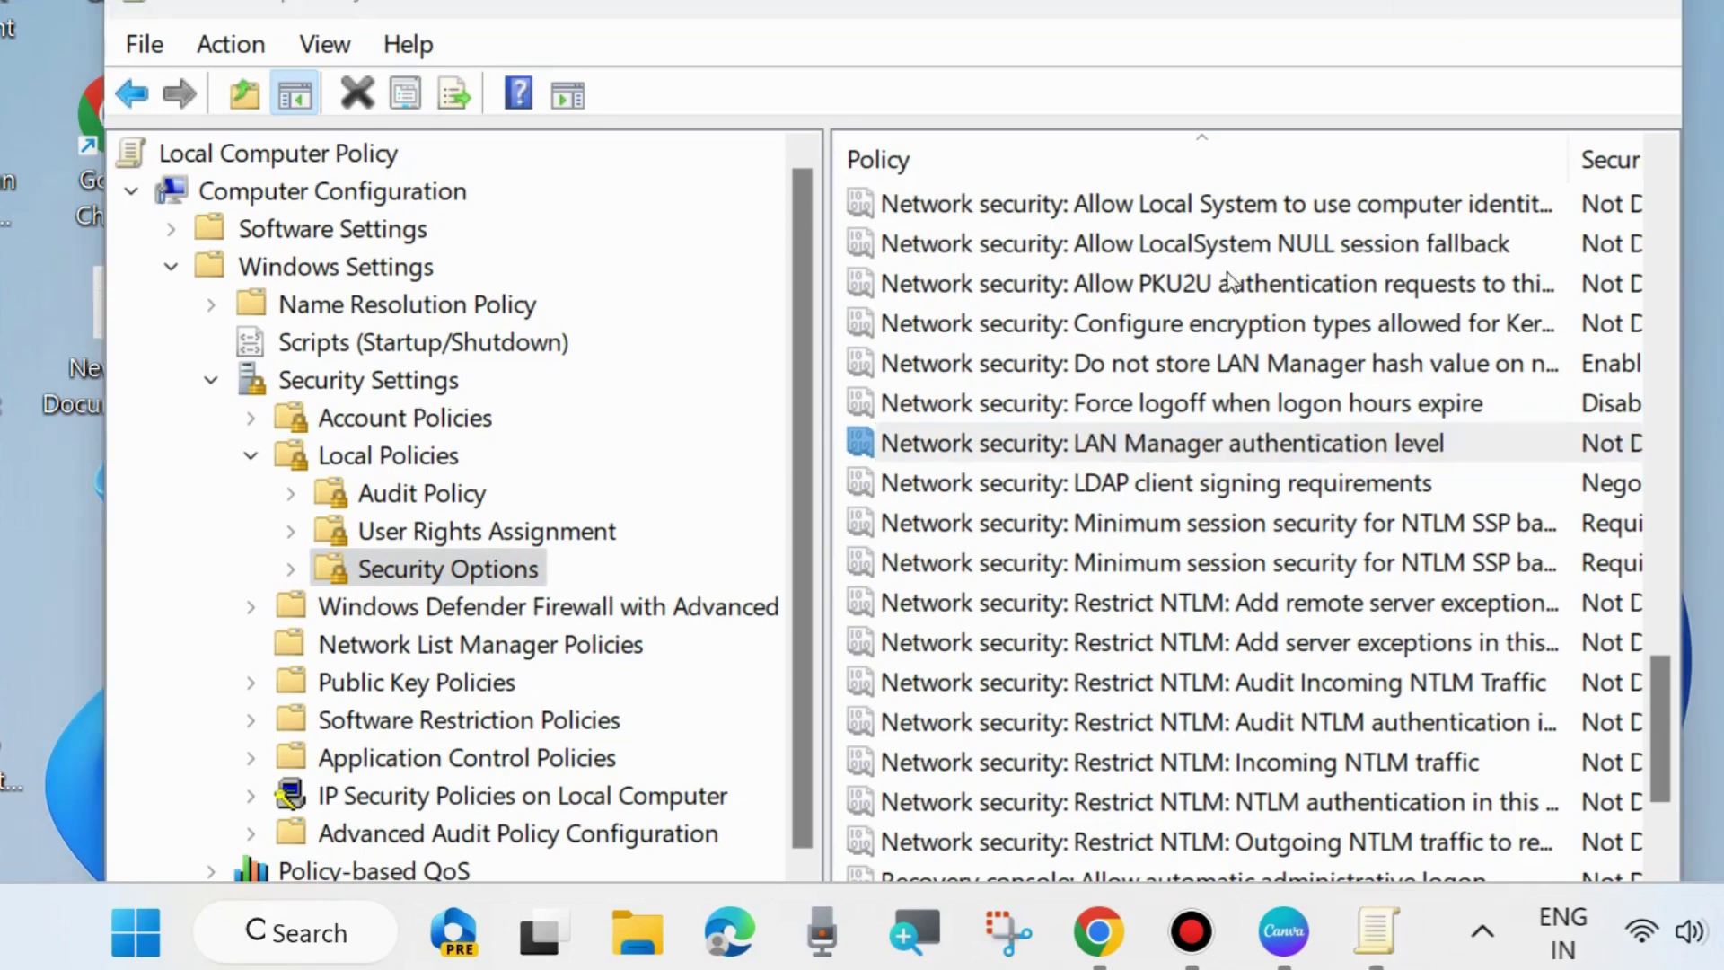
left_click(1112, 443)
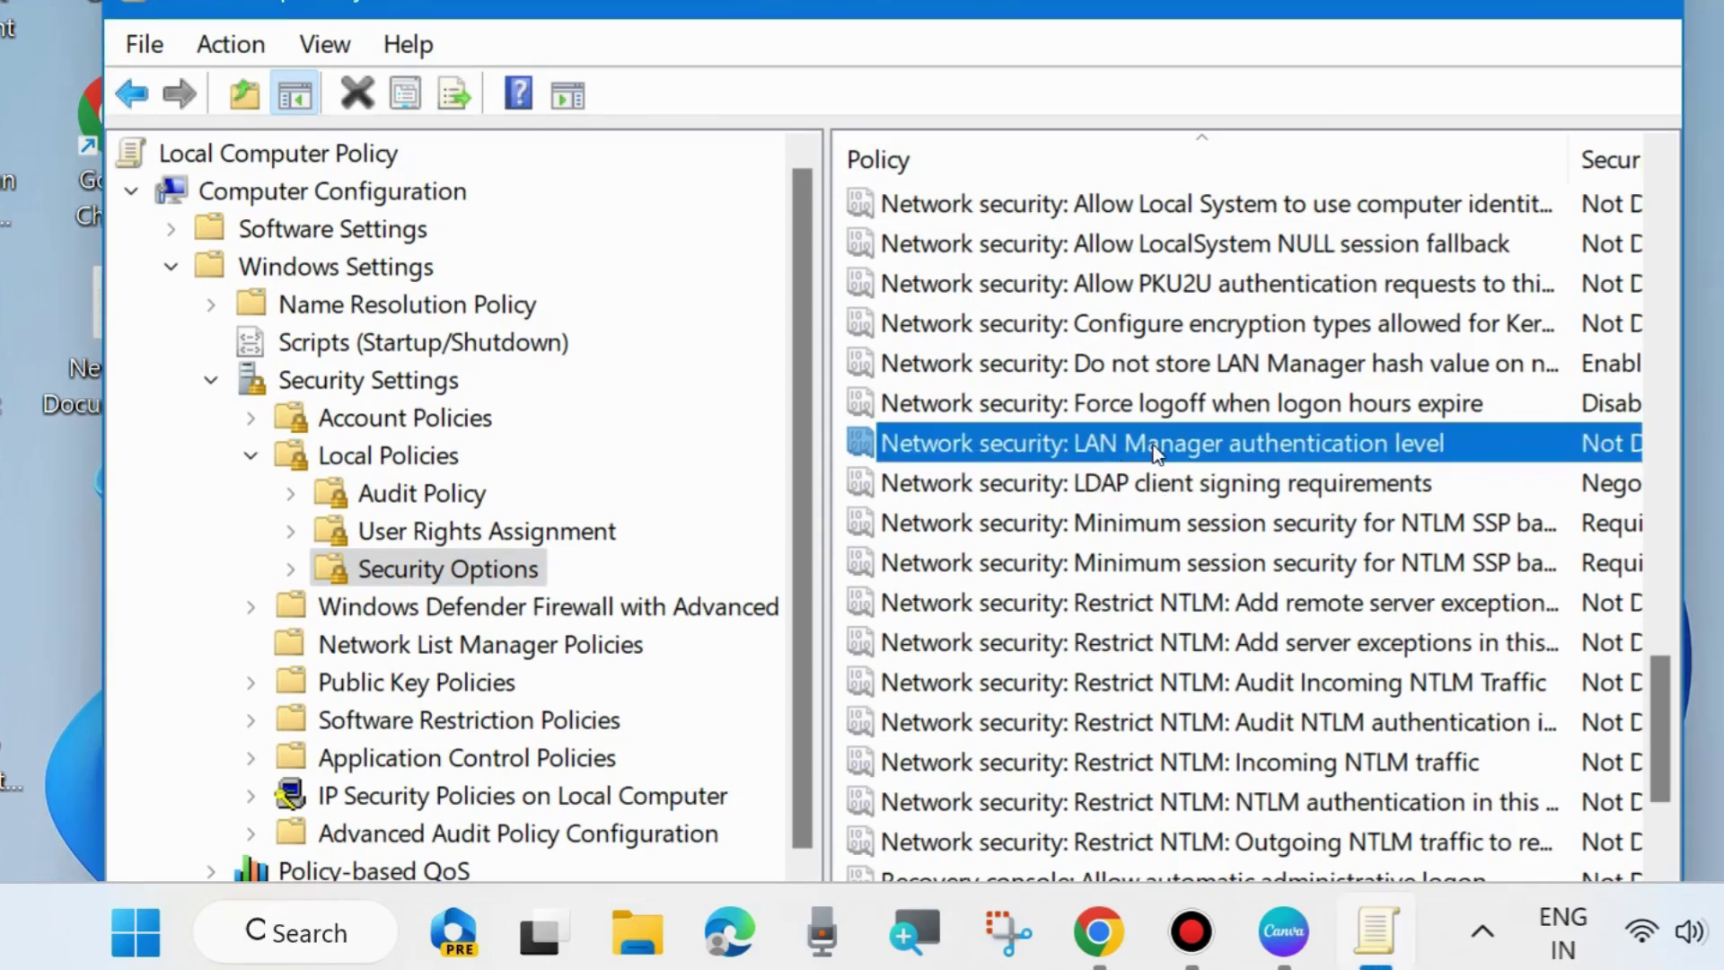
Choose 'Send NTLMv2 response only. Refuse LM & NTLM' in the policy's properties
double_click(1107, 445)
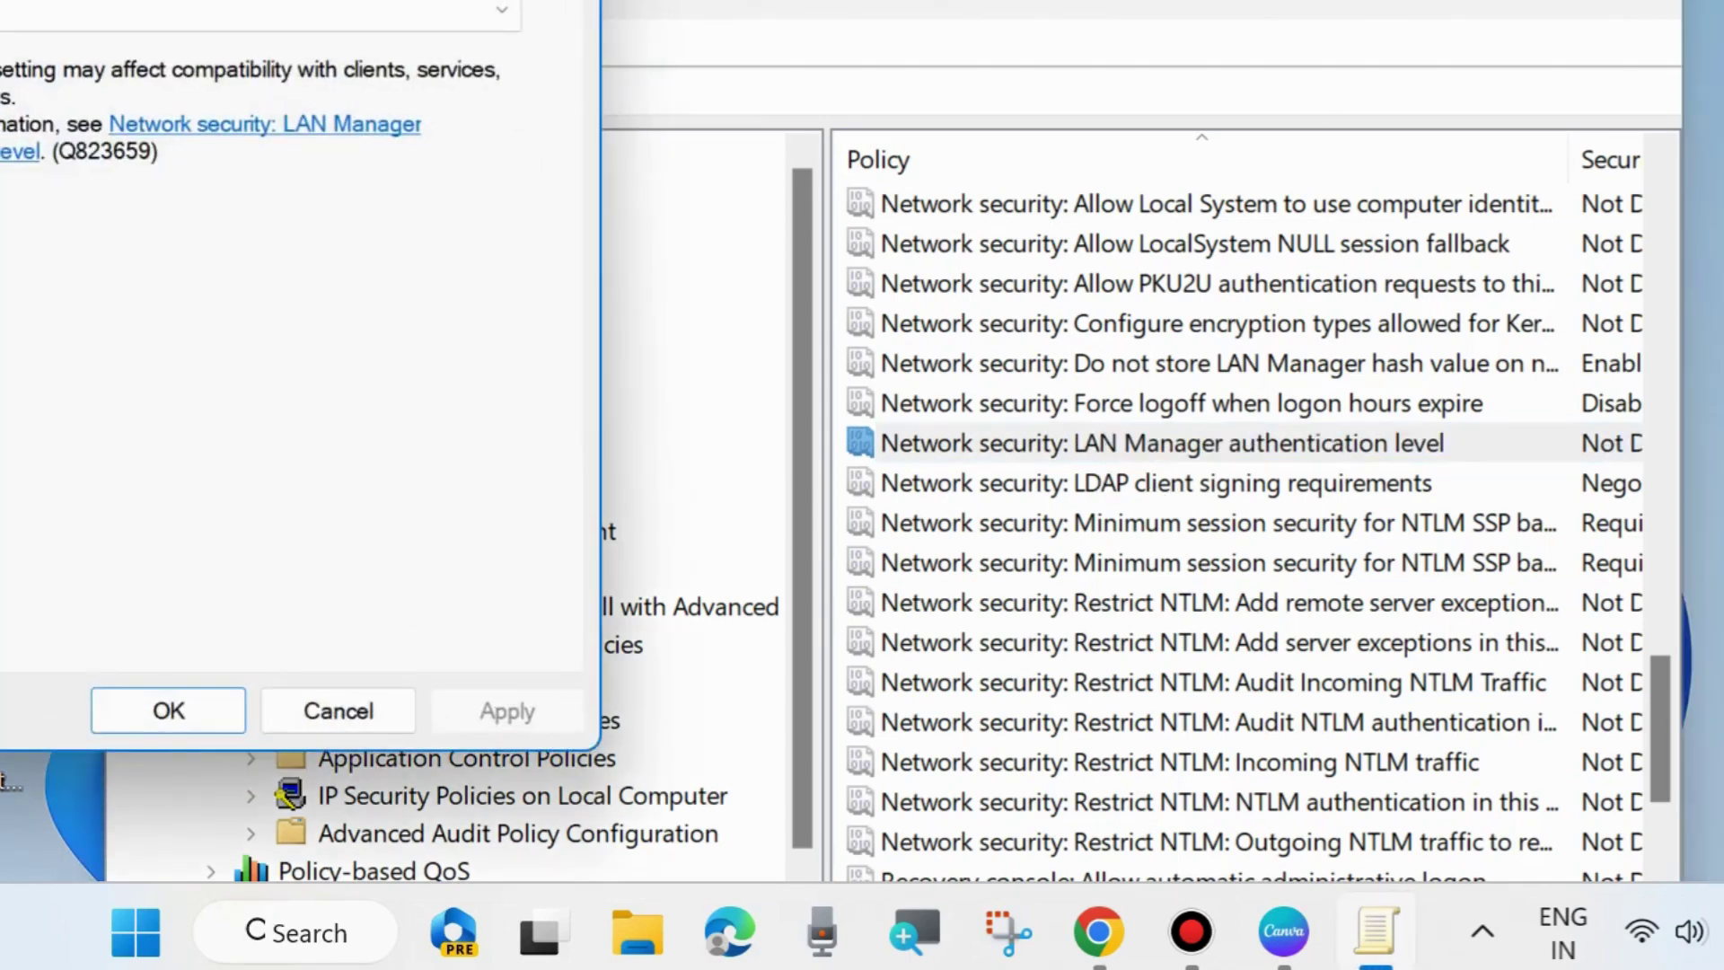
left_click_drag(294, 0, 1013, 27)
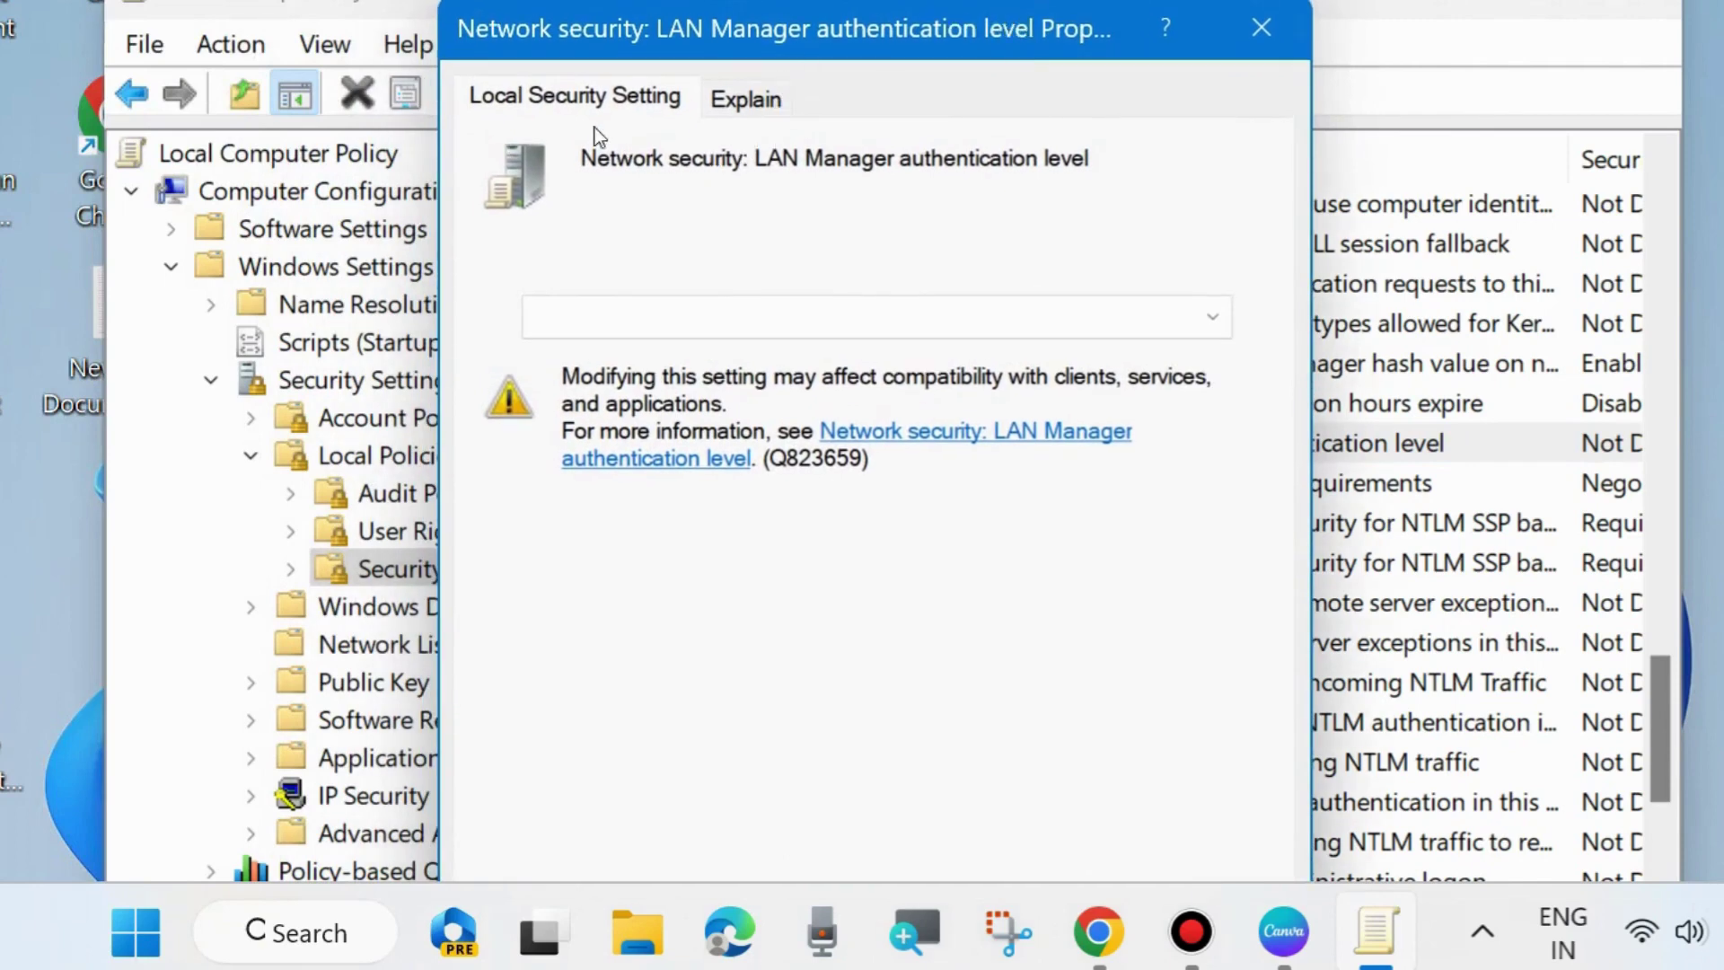
left_click(739, 99)
left_click(632, 101)
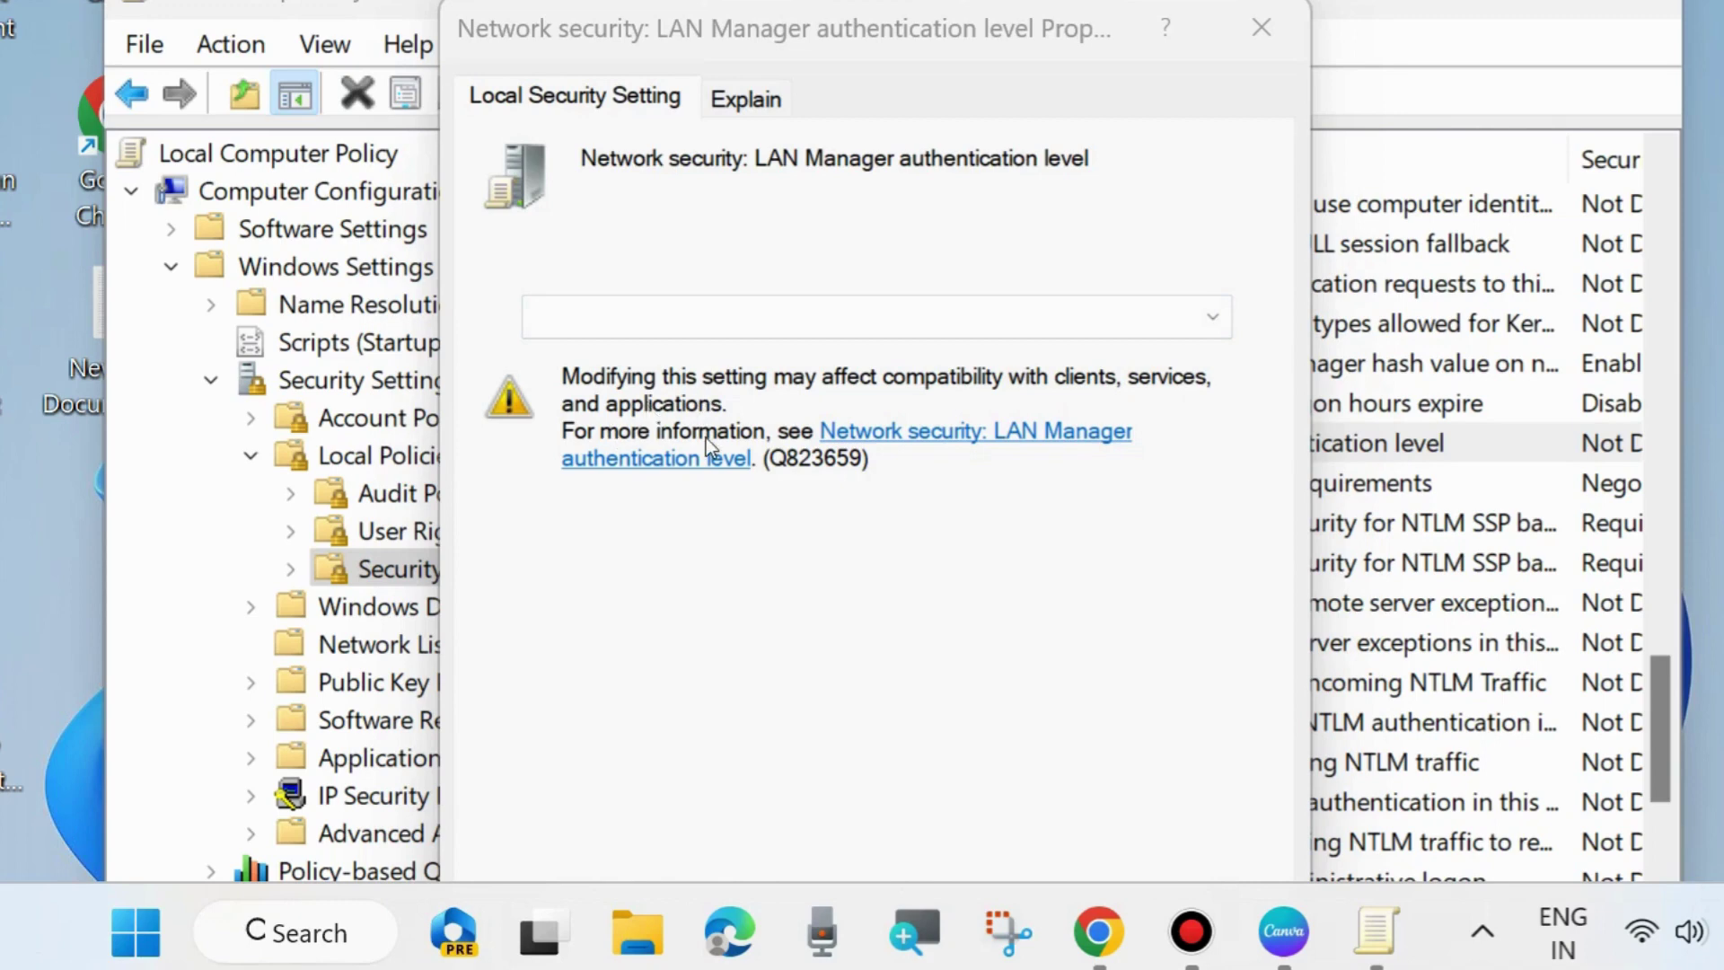
left_click(1210, 314)
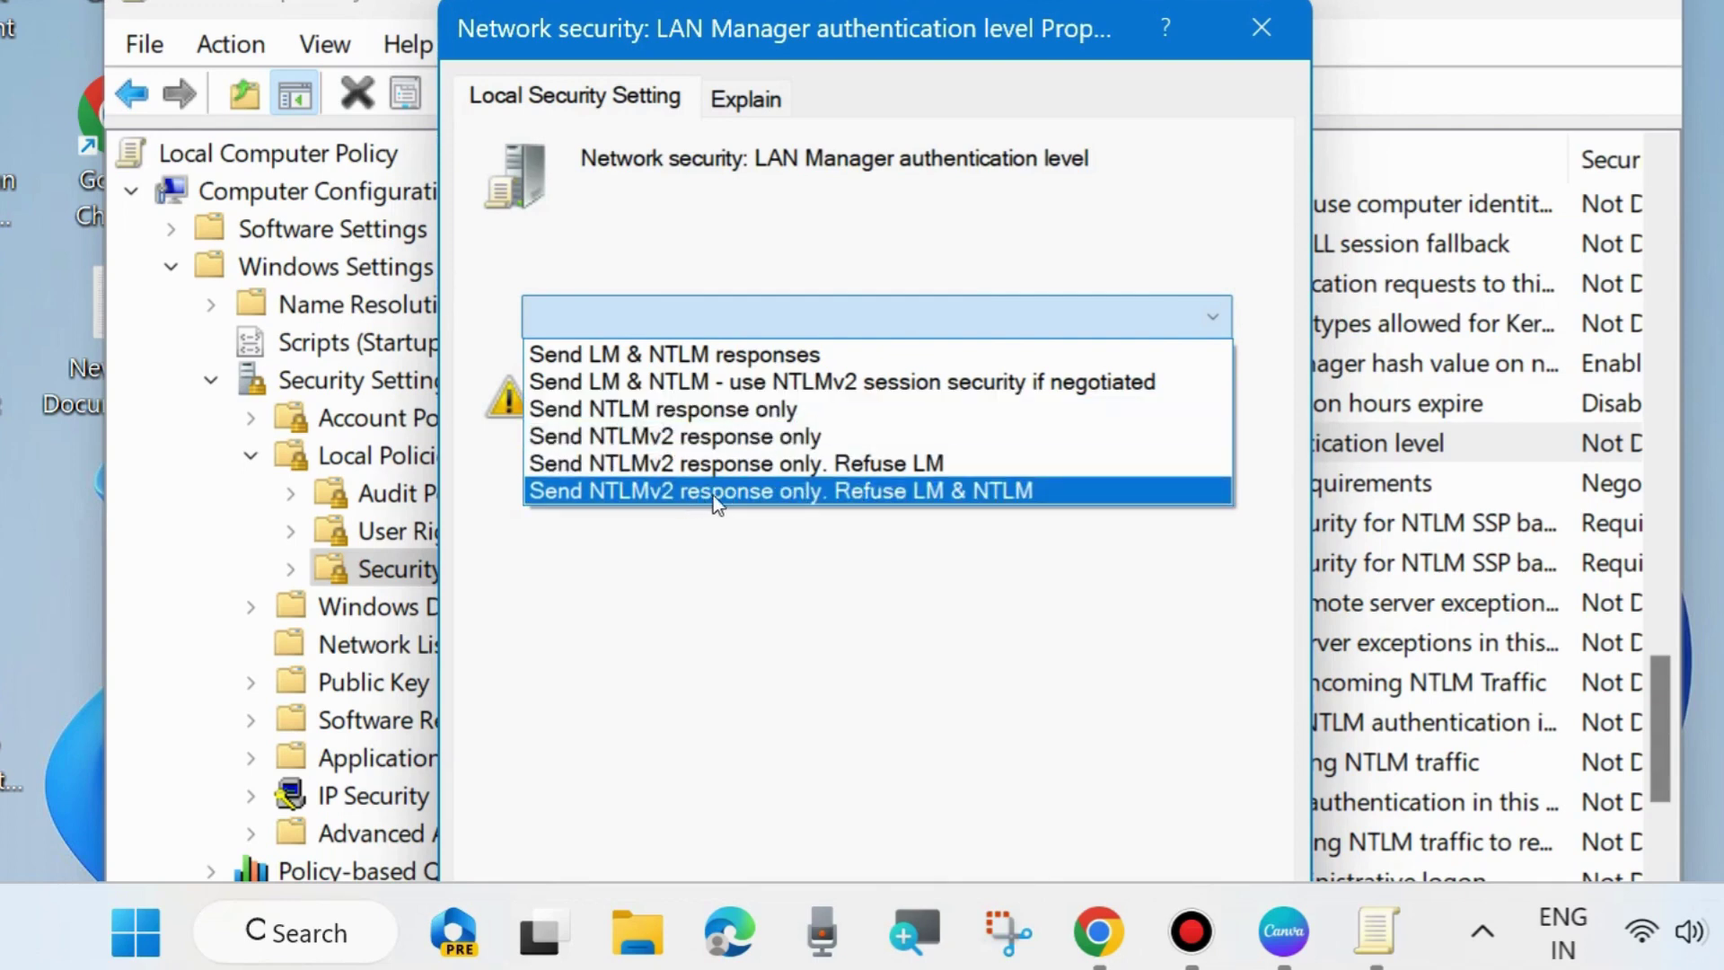
left_click(776, 492)
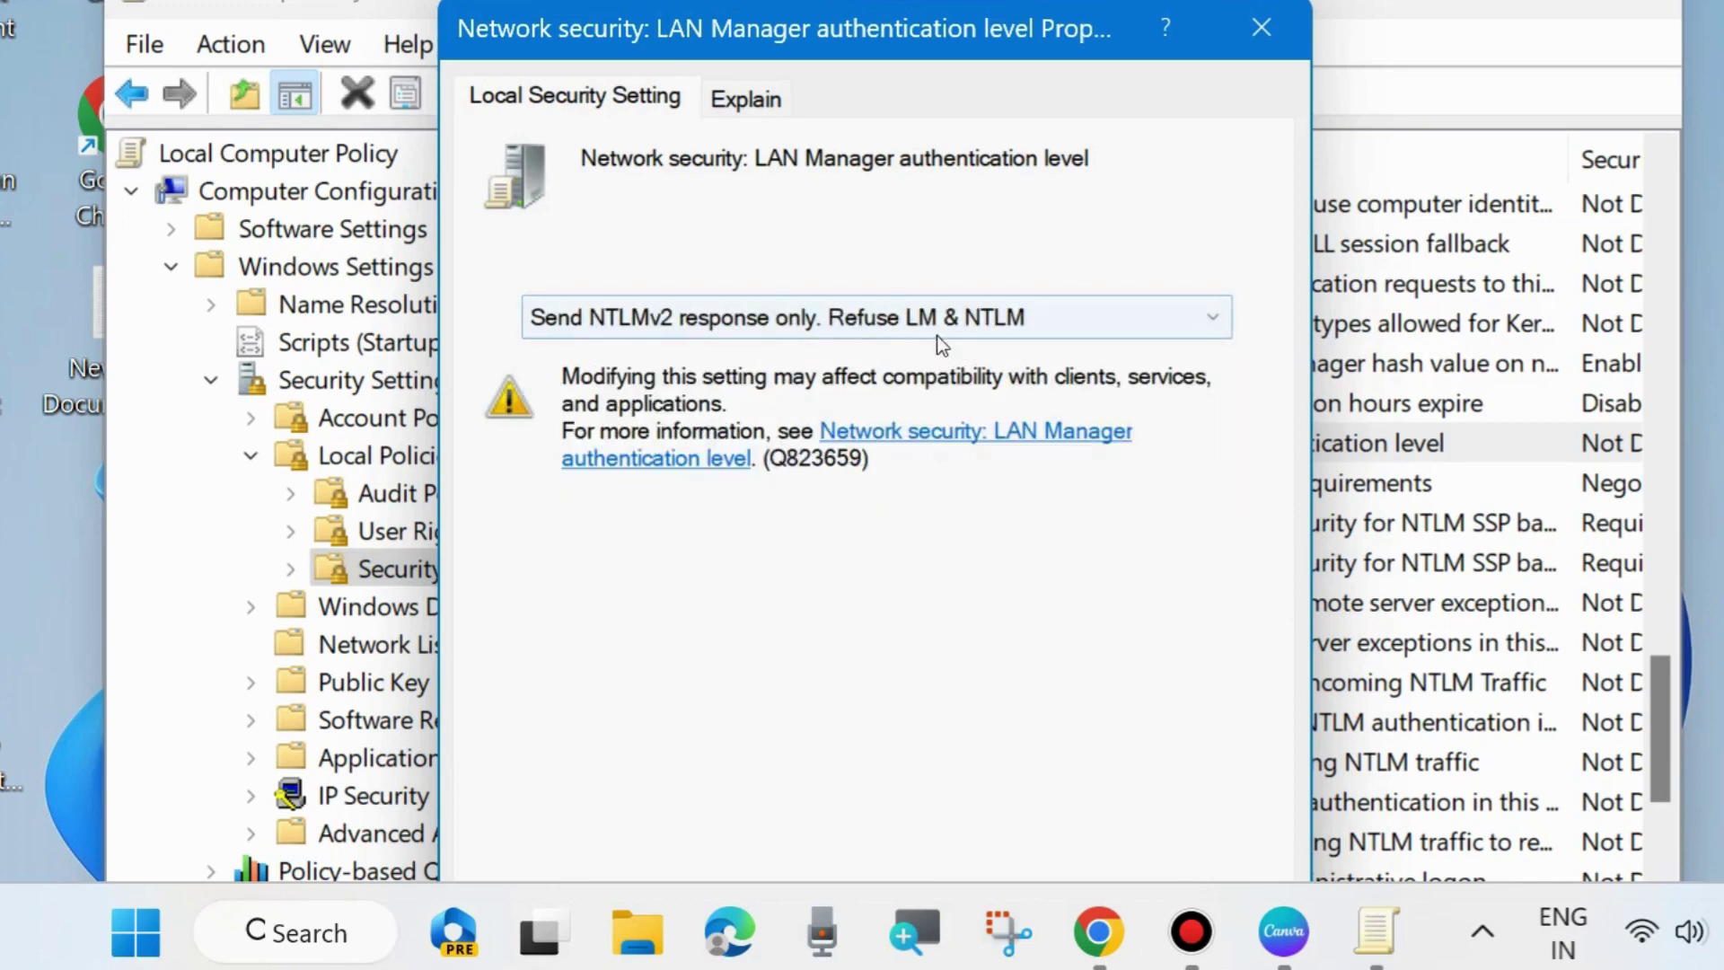
left_click_drag(974, 34, 987, 0)
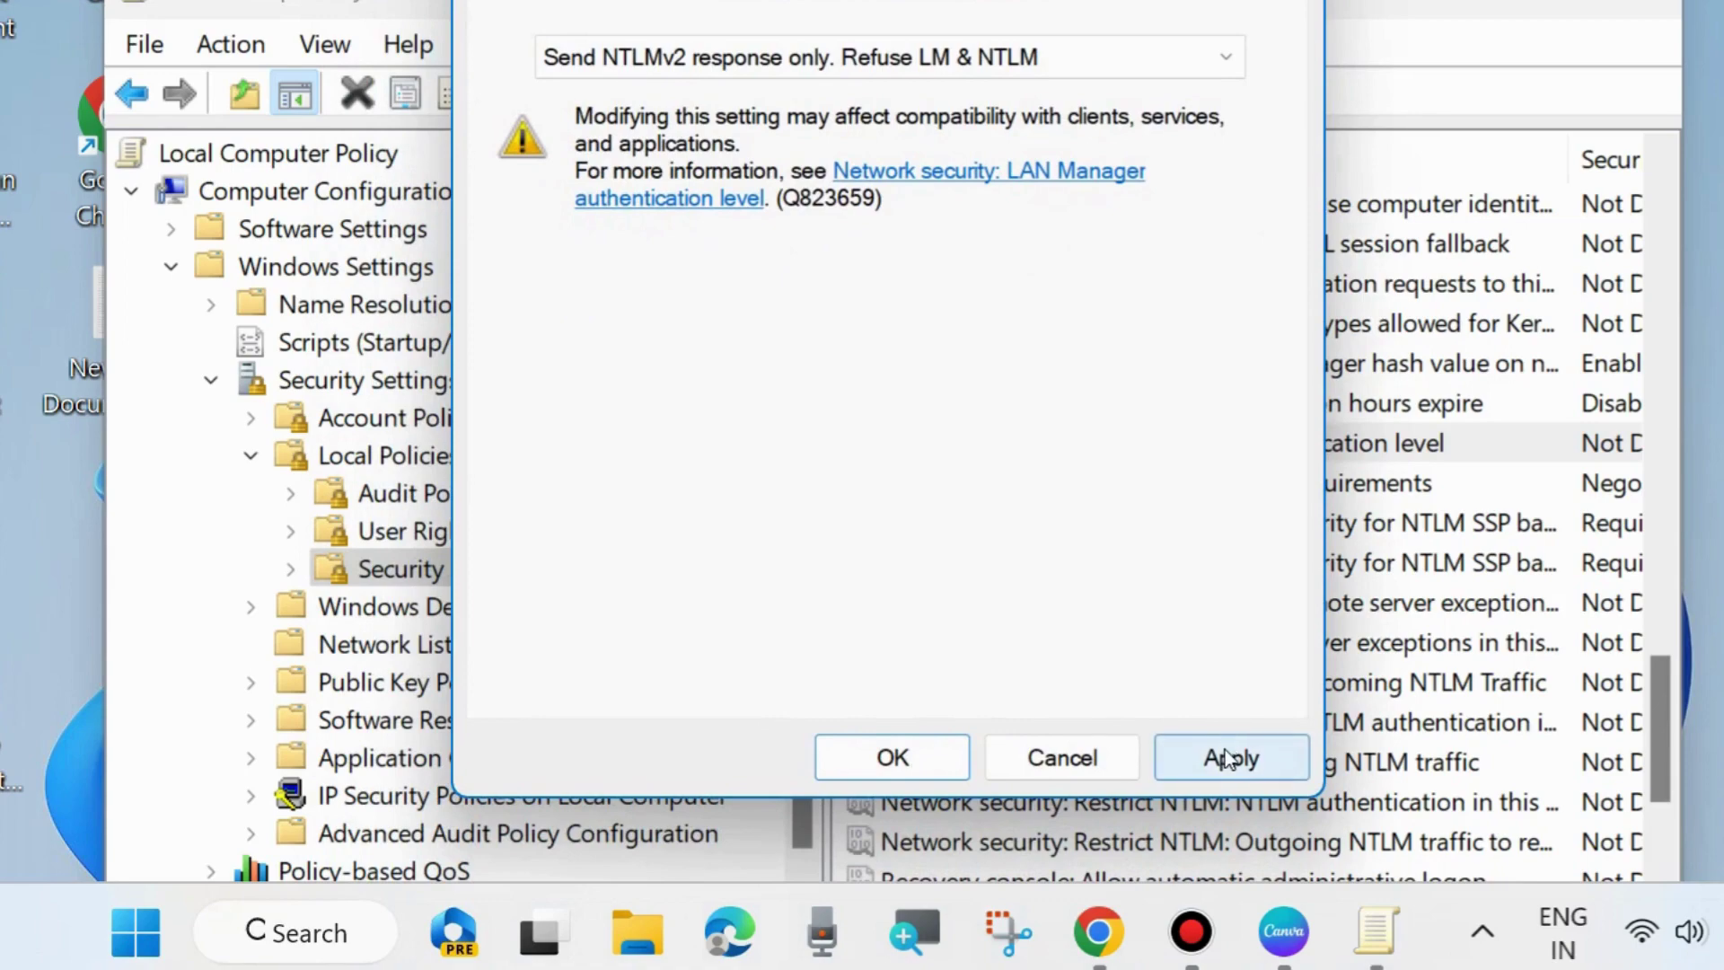